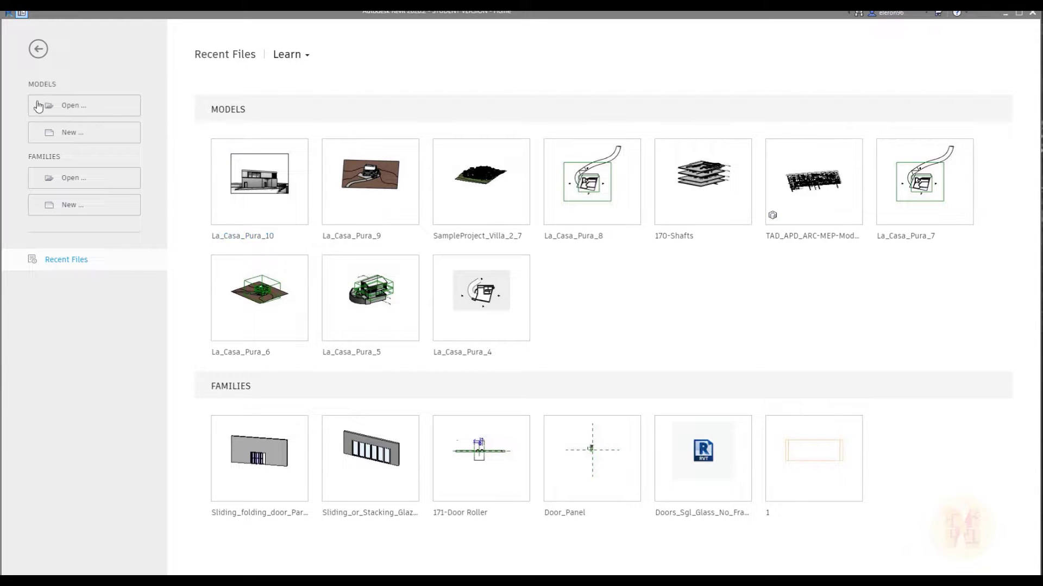
Step: Create a new project from the Architectural Template
{"action": "left_click", "coordinate": [81, 133]}
{"action": "left_click", "coordinate": [394, 249]}
{"action": "left_click", "coordinate": [418, 275]}
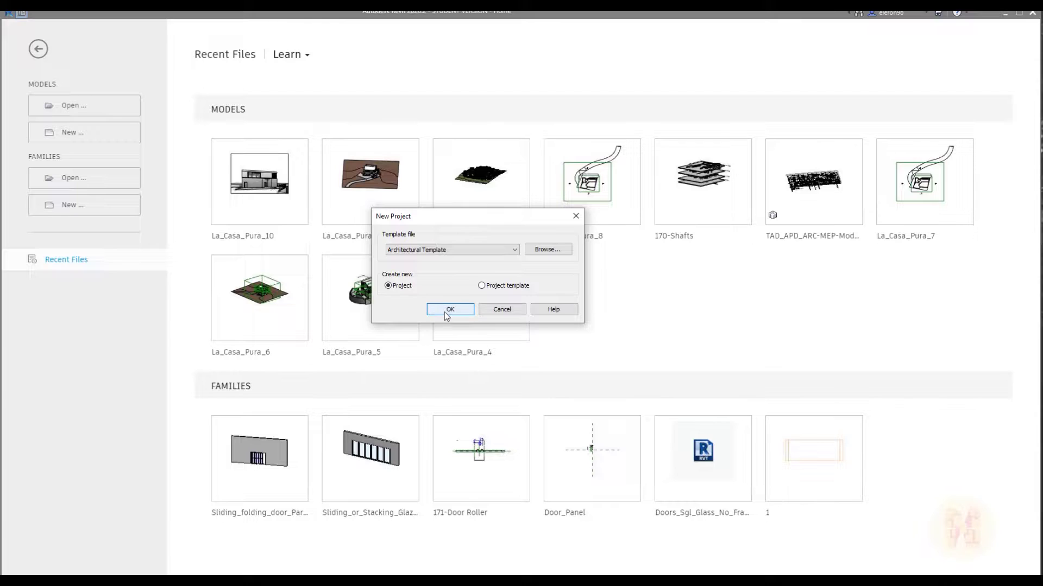
{"action": "left_click", "coordinate": [446, 310]}
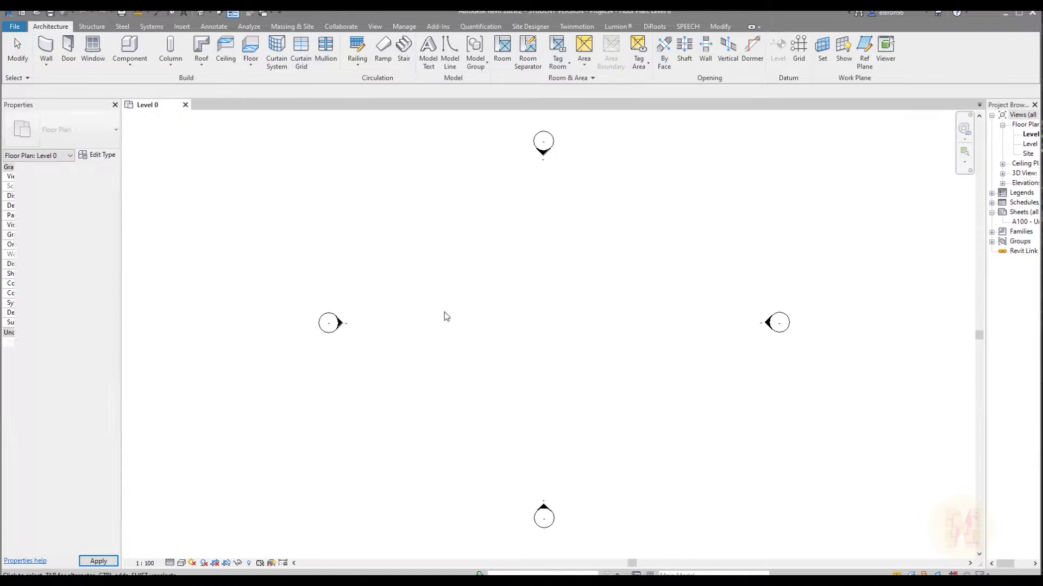
Step: Create a new conceptual mass family from the Metric Mass template
{"action": "left_click", "coordinate": [15, 27]}
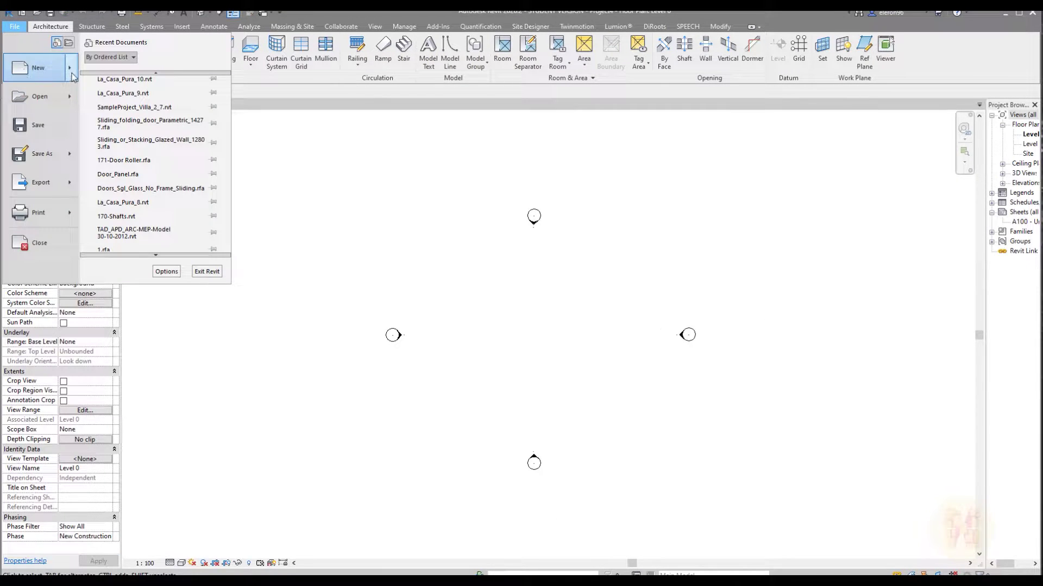
{"action": "mouse_move", "coordinate": [72, 74]}
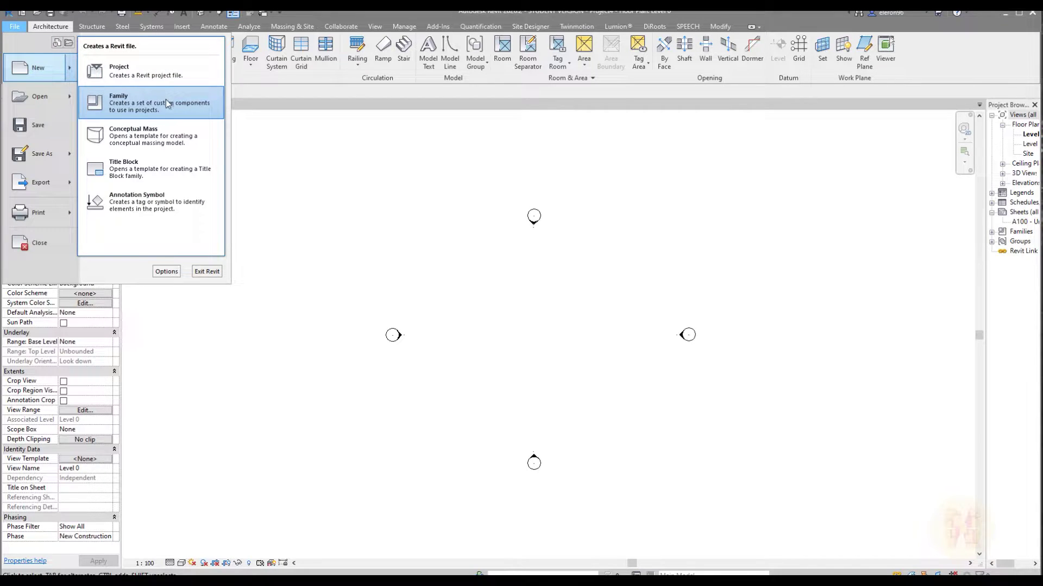
{"action": "left_click", "coordinate": [164, 132]}
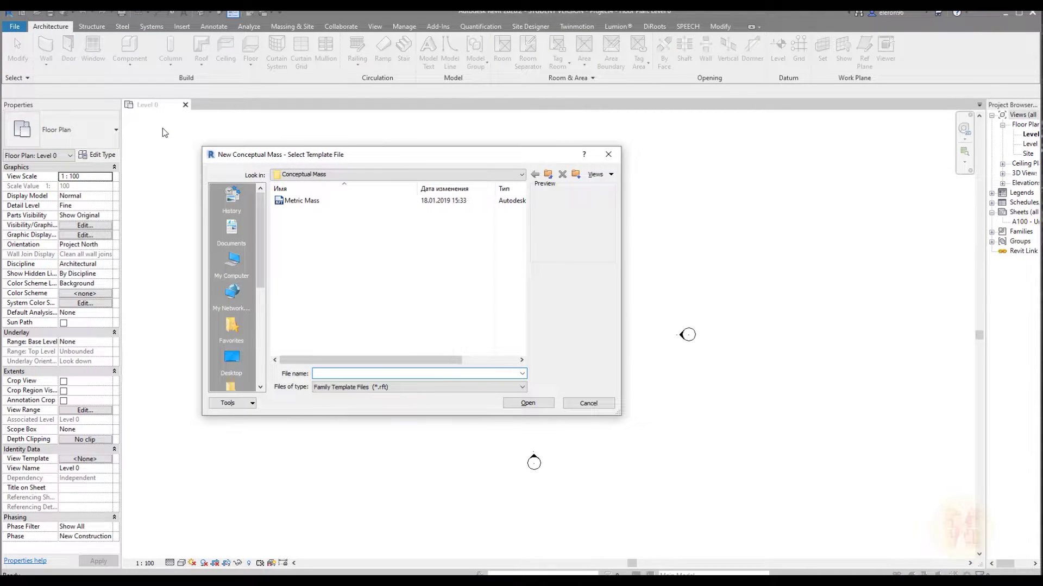
{"action": "left_click", "coordinate": [315, 201]}
{"action": "left_click", "coordinate": [531, 403]}
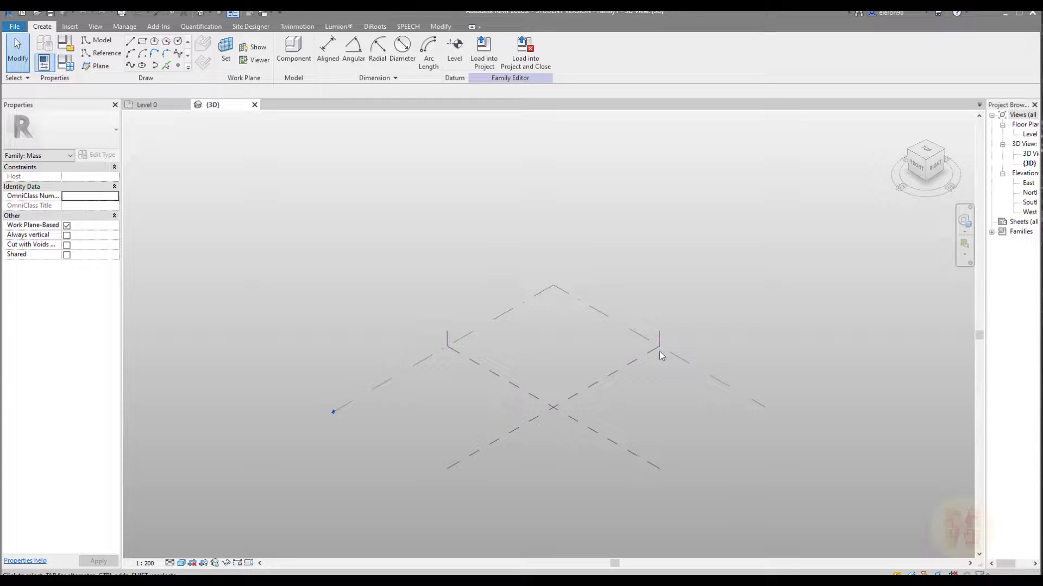
Step: Widen the Project Browser and open the Level 1 floor plan of the mass family
{"action": "middle_click_drag", "start_coordinate": [576, 332], "coordinate": [541, 308]}
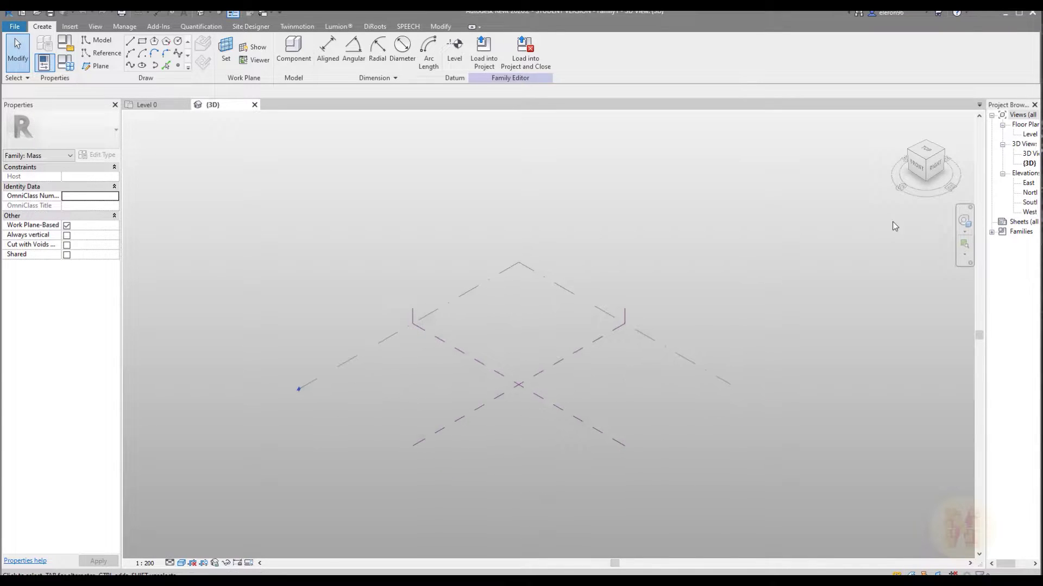
{"action": "left_click_drag", "start_coordinate": [986, 251], "coordinate": [923, 251]}
{"action": "double_click", "coordinate": [972, 134]}
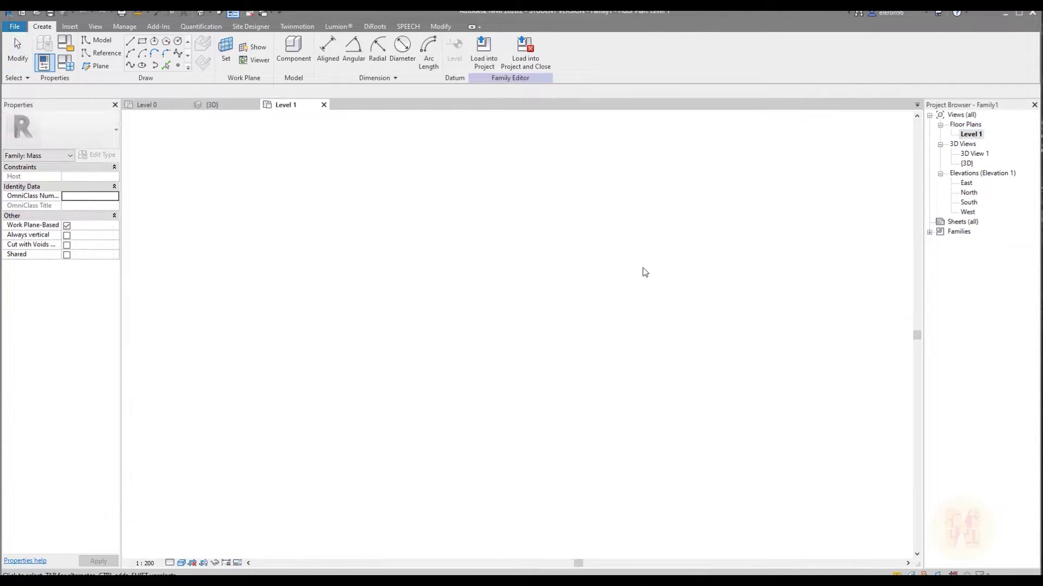
{"action": "middle_click_drag", "start_coordinate": [616, 290], "coordinate": [546, 281]}
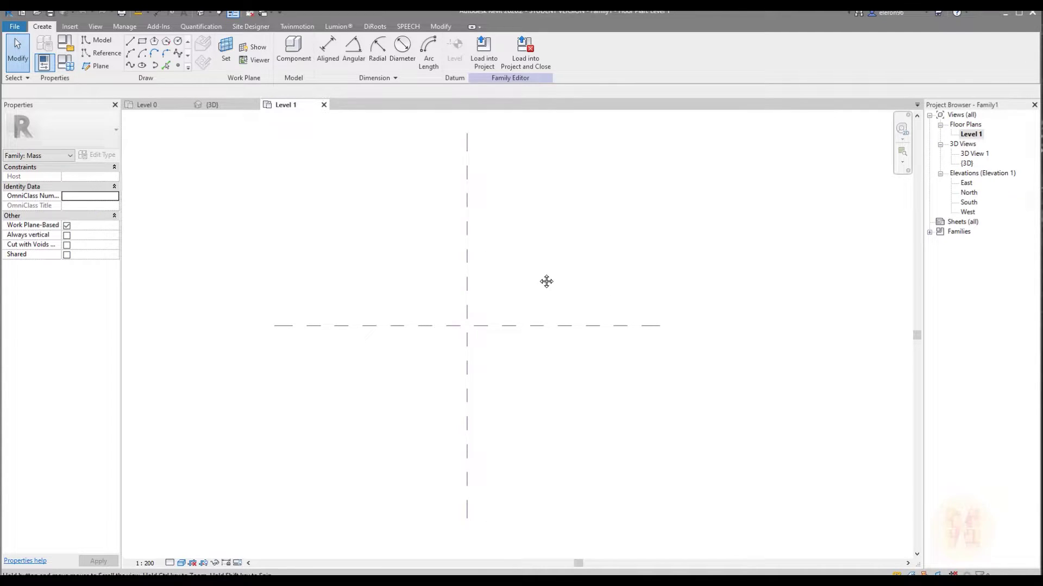
{"action": "left_click", "coordinate": [130, 65]}
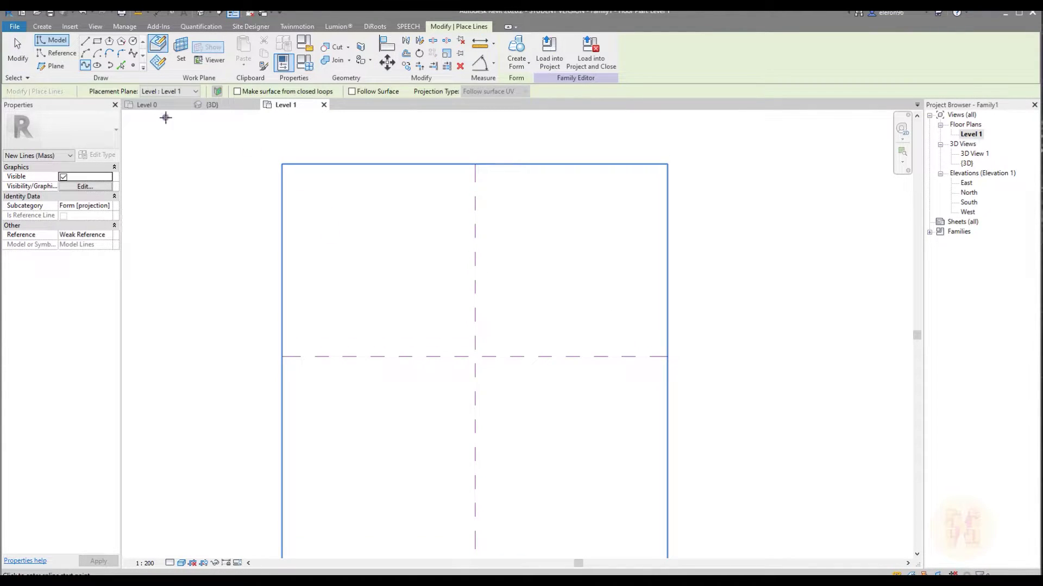
{"action": "key", "text": "Escape"}
{"action": "key", "text": "Escape"}
Step: Draw a vertical model line west of the vertical reference plane and a separate diagonal line sloping down to the east
{"action": "left_click", "coordinate": [85, 41]}
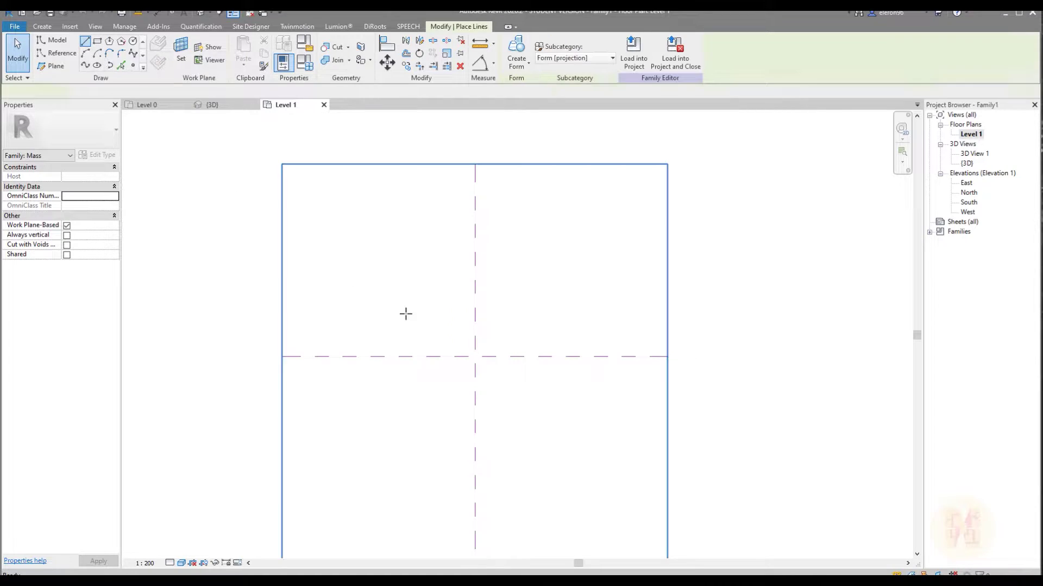
{"action": "left_click", "coordinate": [387, 243]}
{"action": "left_click", "coordinate": [387, 456]}
{"action": "key", "text": "Escape"}
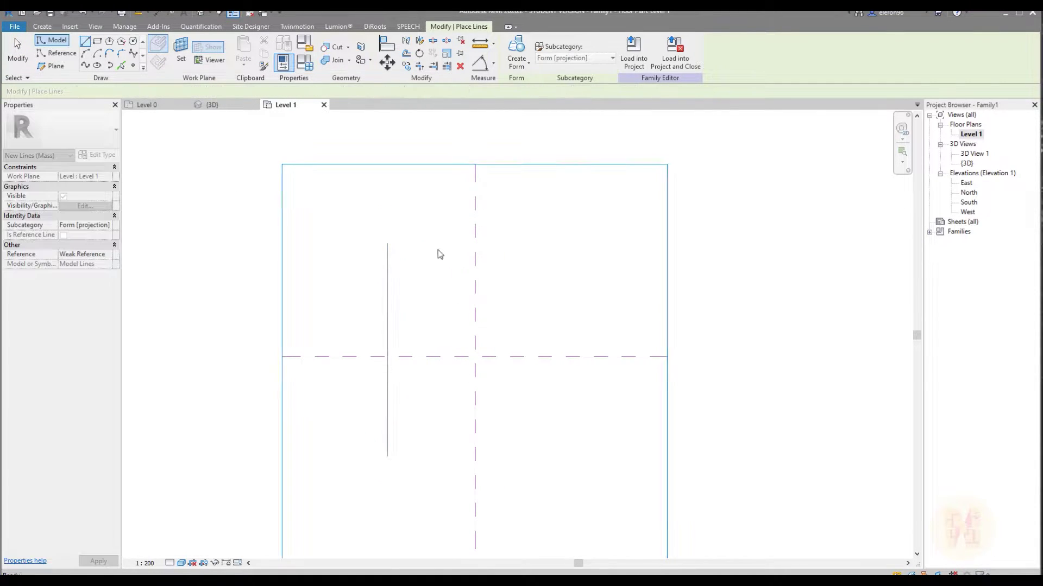
{"action": "left_click", "coordinate": [428, 232]}
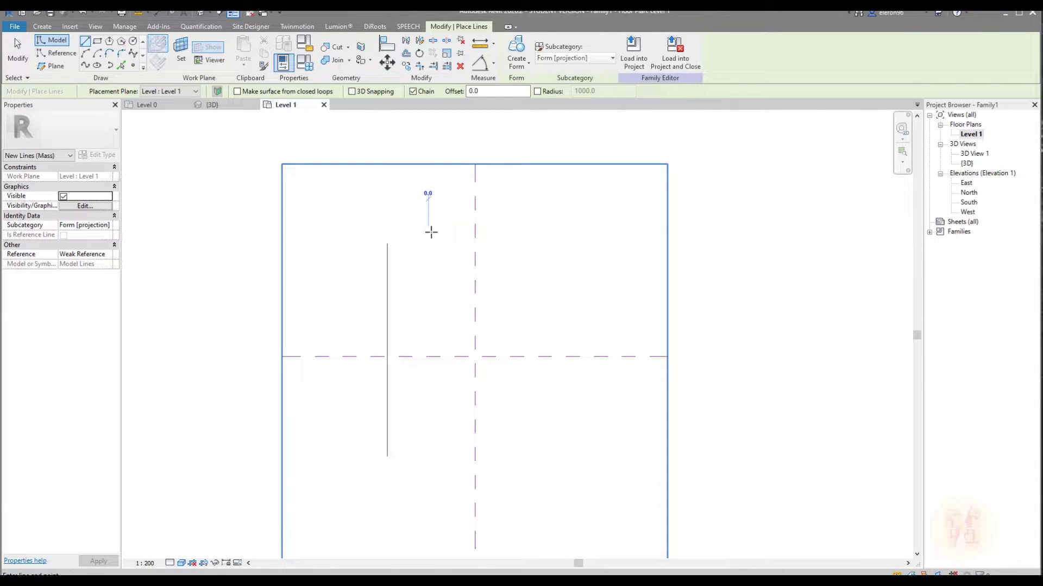
{"action": "left_click", "coordinate": [611, 386]}
Step: Join the lower ends of the two model lines with a fillet arc of about 33000 mm radius
{"action": "middle_click_drag", "start_coordinate": [611, 399], "coordinate": [526, 380]}
{"action": "left_click", "coordinate": [121, 53]}
{"action": "left_click", "coordinate": [310, 426]}
{"action": "left_click", "coordinate": [527, 362]}
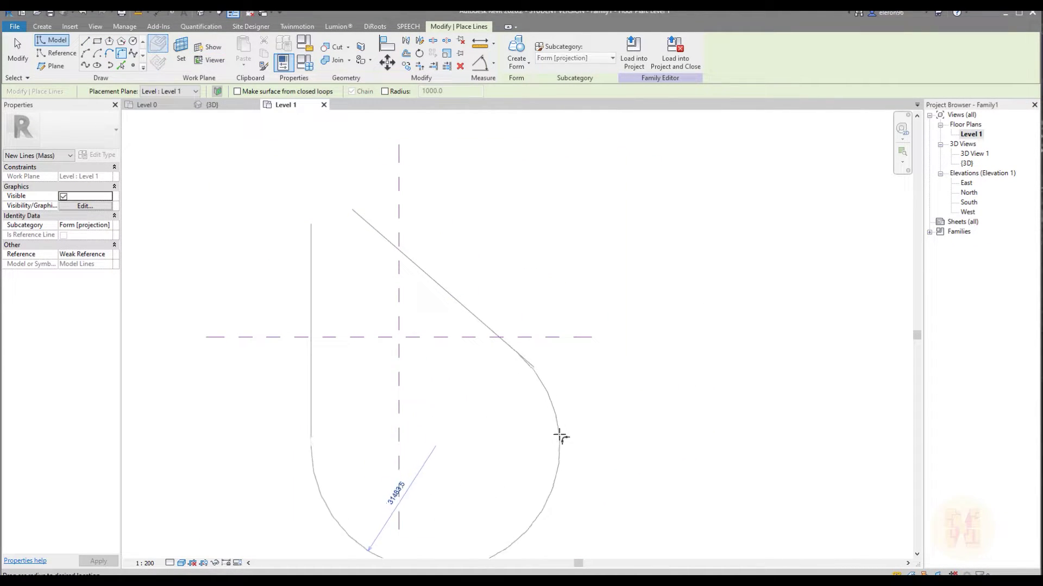
{"action": "left_click", "coordinate": [566, 427]}
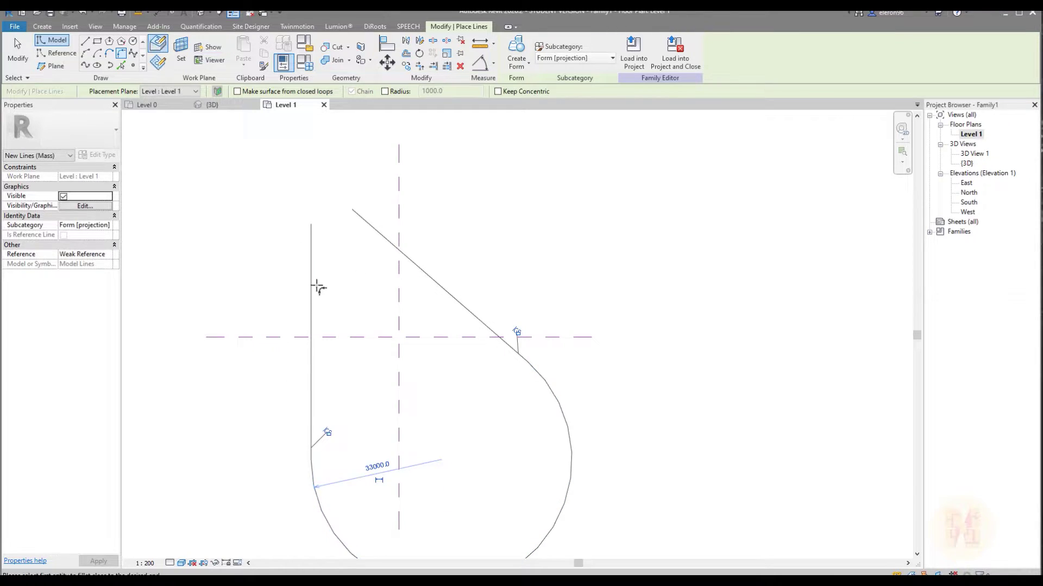
Step: Join the upper ends of the vertical and diagonal lines with a fillet arc to close the profile
{"action": "left_click", "coordinate": [311, 326]}
{"action": "left_click", "coordinate": [357, 277]}
{"action": "key", "text": "Escape"}
{"action": "mouse_move", "coordinate": [465, 400]}
{"action": "middle_mouse_down"}
{"action": "mouse_move", "coordinate": [393, 305]}
{"action": "mouse_move", "coordinate": [426, 301]}
{"action": "middle_mouse_up"}
{"action": "key", "text": "Escape"}
{"action": "left_click", "coordinate": [273, 249]}
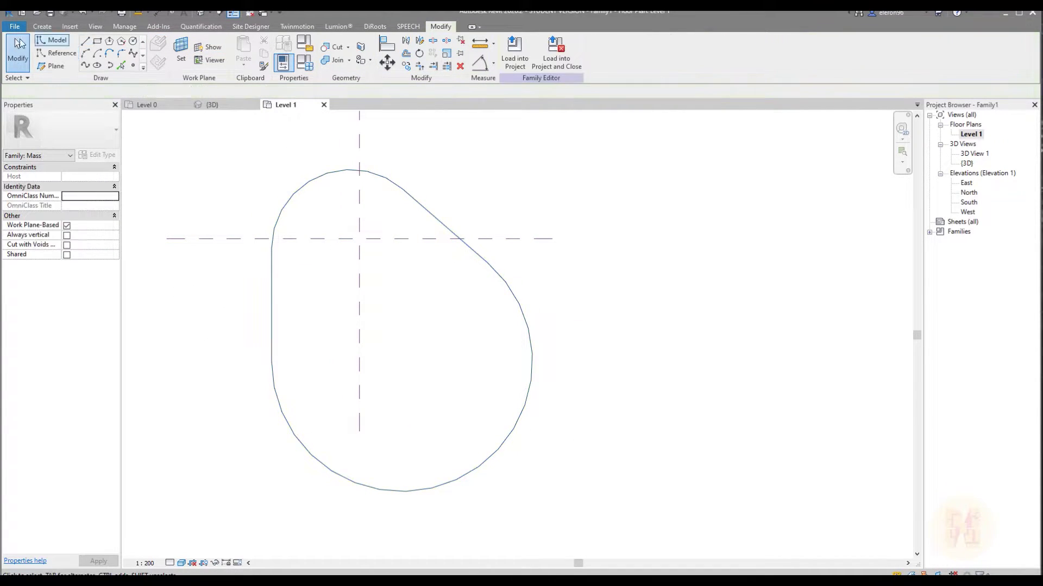
Step: Select the whole closed profile chain and create a solid form from it in the 3D view
{"action": "left_click", "coordinate": [242, 363]}
{"action": "key", "text": "Escape"}
{"action": "key", "text": "Escape"}
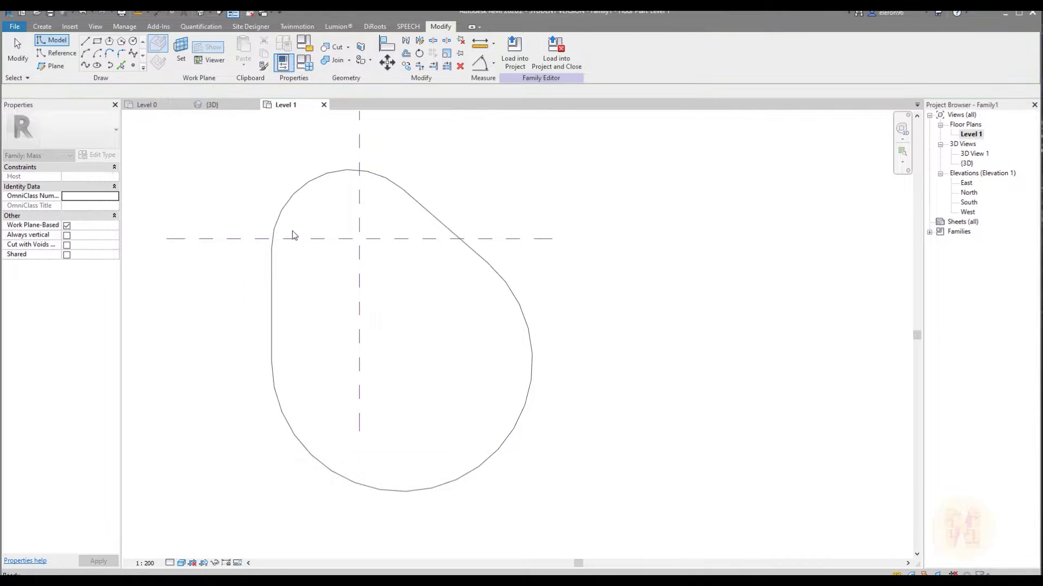
{"action": "key", "text": "Tab"}
{"action": "left_click", "coordinate": [273, 293]}
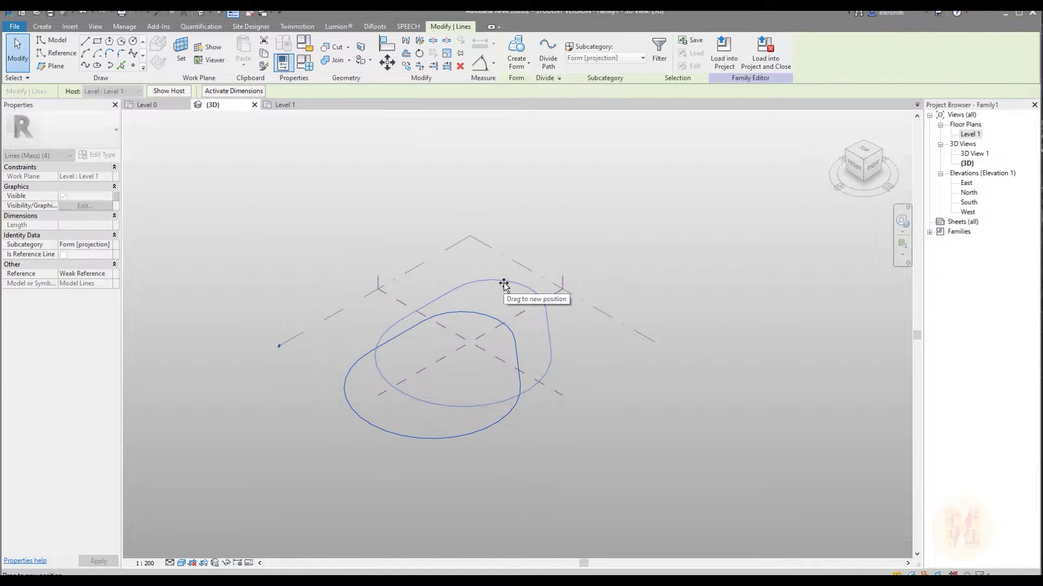
{"action": "left_click", "coordinate": [516, 47]}
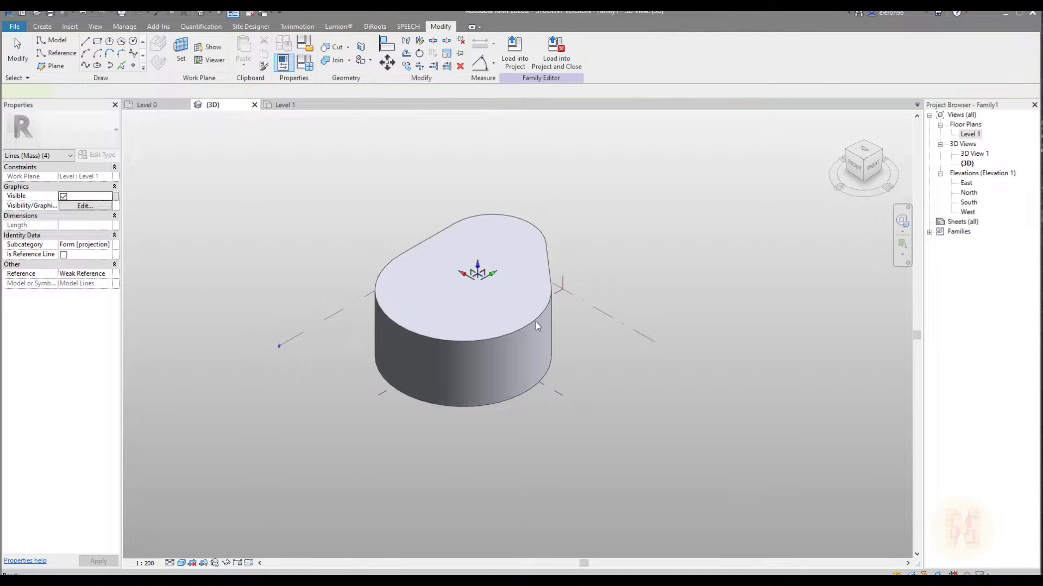
Step: Set the height of the solid form to 4500 mm from its top face
{"action": "middle_click_drag", "start_coordinate": [671, 295], "coordinate": [562, 307], "text": "shift"}
{"action": "scroll", "coordinate": [559, 304], "scroll_direction": "up", "scroll_amount": 5}
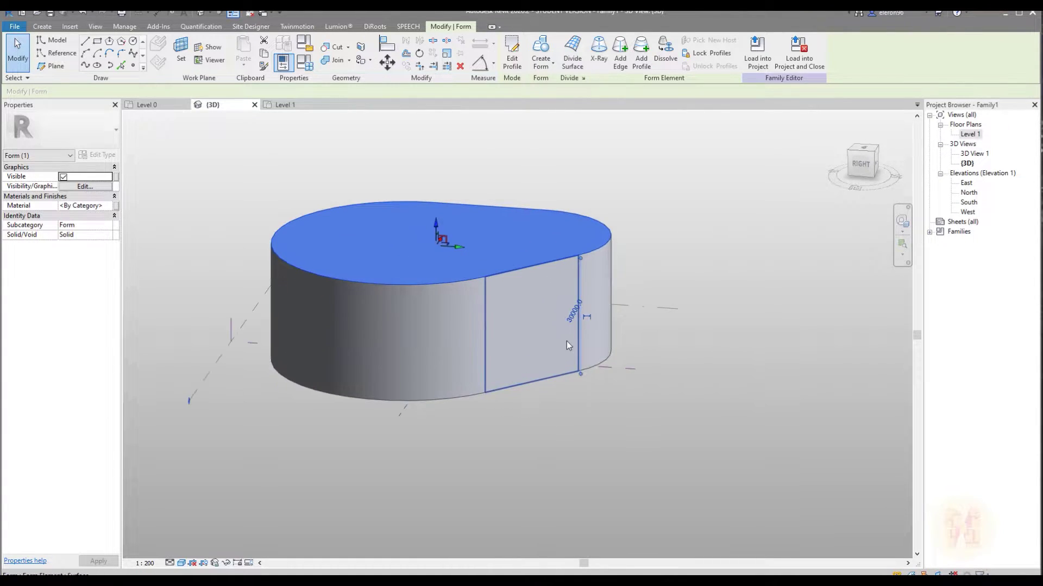
{"action": "left_click", "coordinate": [580, 303]}
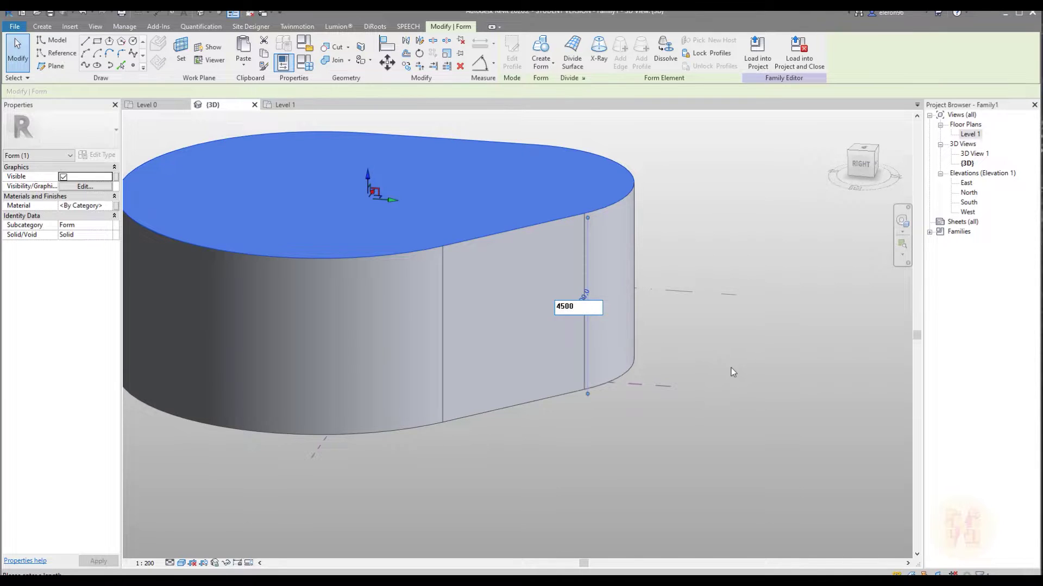
{"action": "key", "text": "Return"}
{"action": "left_click", "coordinate": [556, 449]}
Step: Divide the large curved side surface of the form and set its U grid number to 1
{"action": "middle_click_drag", "start_coordinate": [556, 450], "coordinate": [594, 461], "text": "shift"}
{"action": "middle_click_drag", "start_coordinate": [526, 472], "coordinate": [577, 394], "text": "shift"}
{"action": "left_click", "coordinate": [576, 392]}
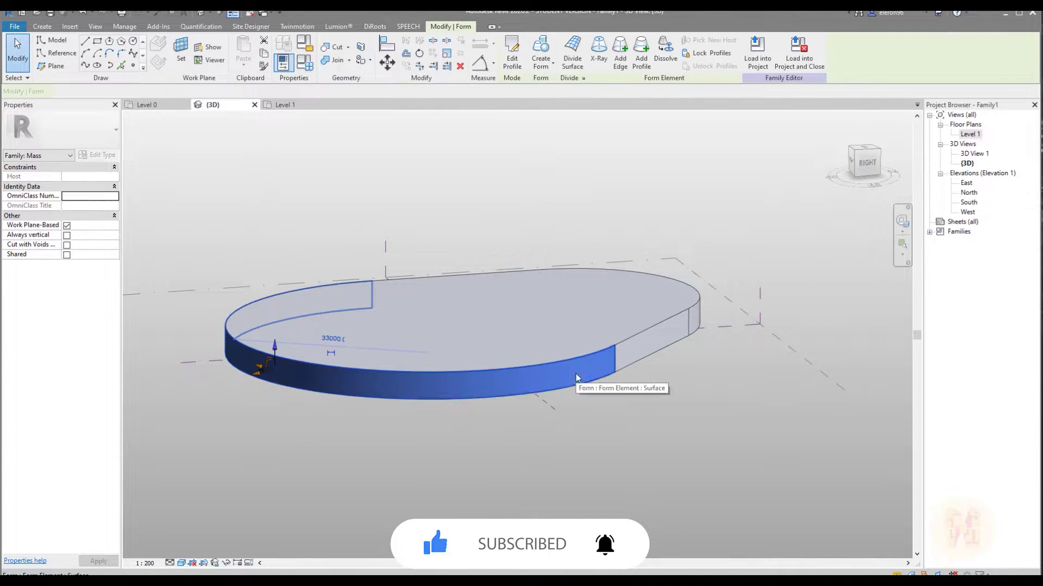
{"action": "left_click", "coordinate": [574, 52]}
{"action": "scroll", "coordinate": [511, 375], "scroll_direction": "up", "scroll_amount": 5}
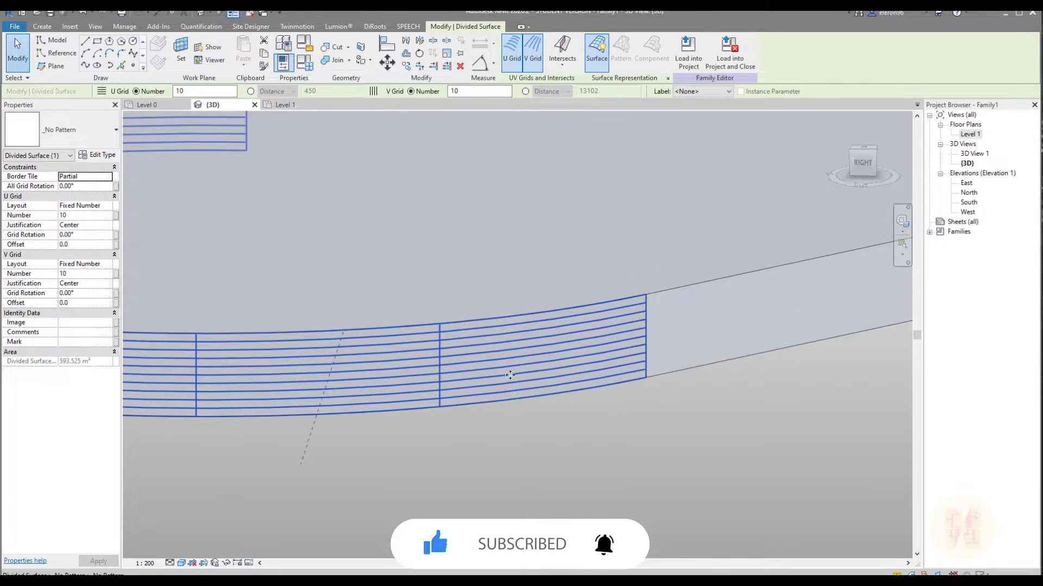
{"action": "left_click", "coordinate": [107, 216]}
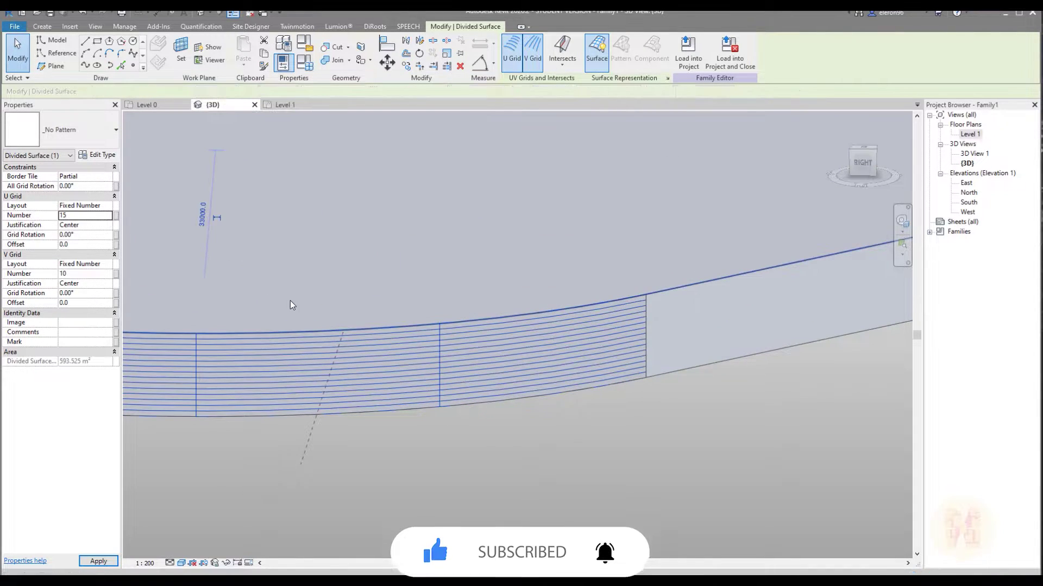
{"action": "key", "text": "BackSpace"}
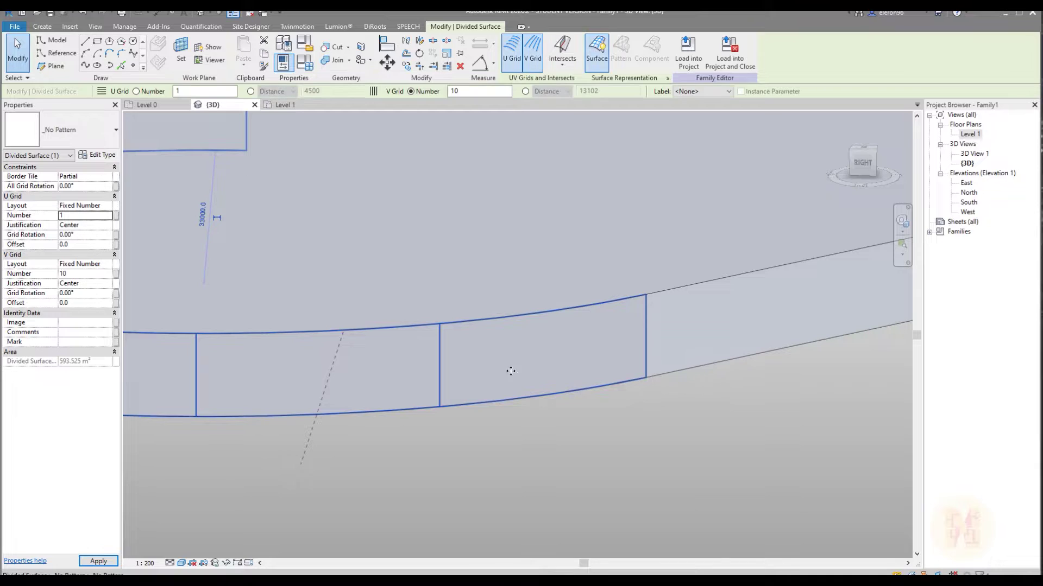
Step: Set the V grid of the large curved surface to the Fixed Distance layout with a distance of 3000 mm
{"action": "left_click", "coordinate": [87, 274]}
{"action": "type", "text": "20"}
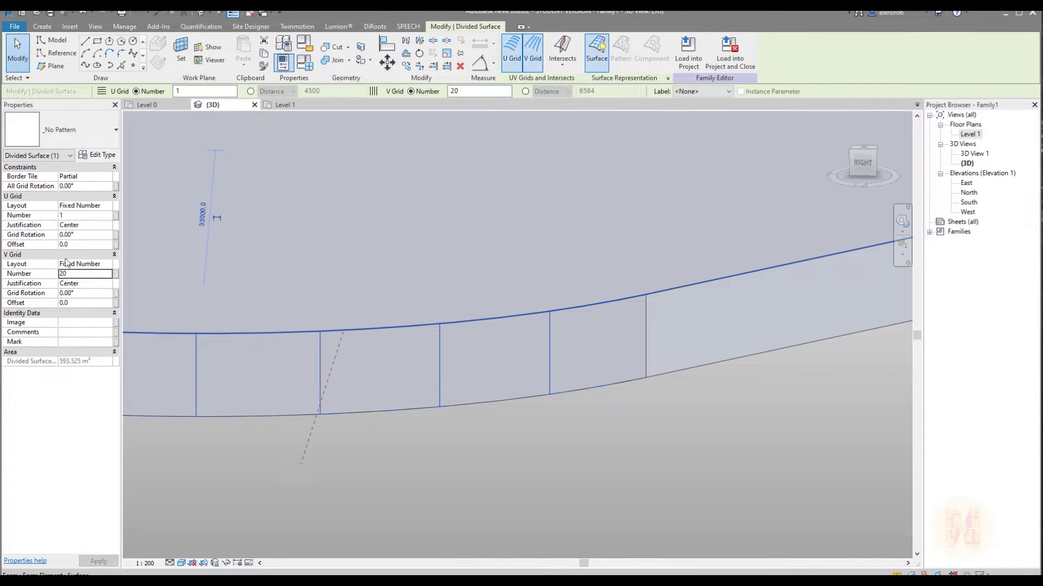
{"action": "left_click", "coordinate": [93, 264]}
{"action": "left_click", "coordinate": [81, 281]}
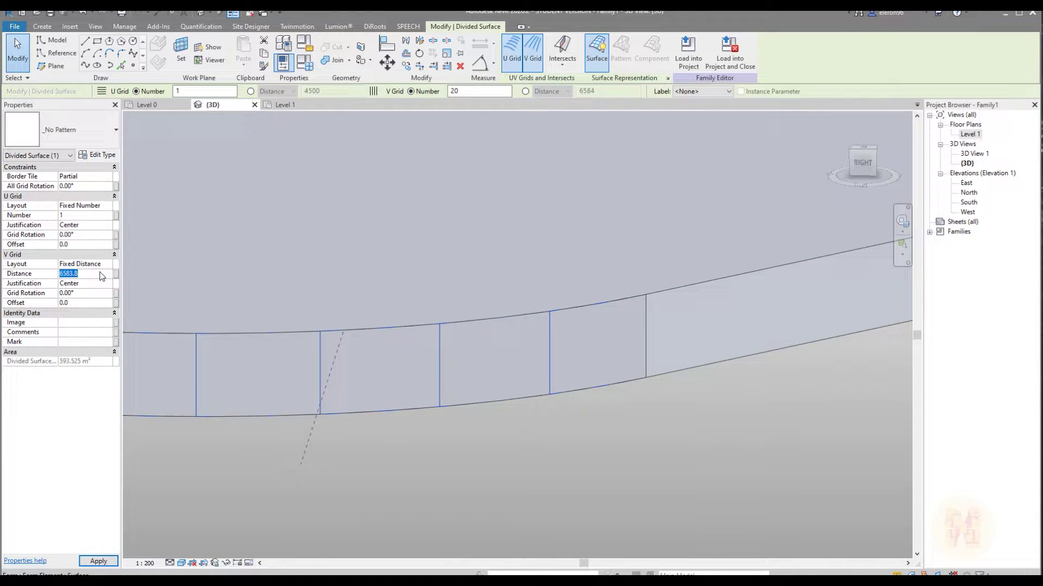
{"action": "left_click", "coordinate": [102, 276]}
{"action": "type", "text": "3000"}
{"action": "key", "text": "Return"}
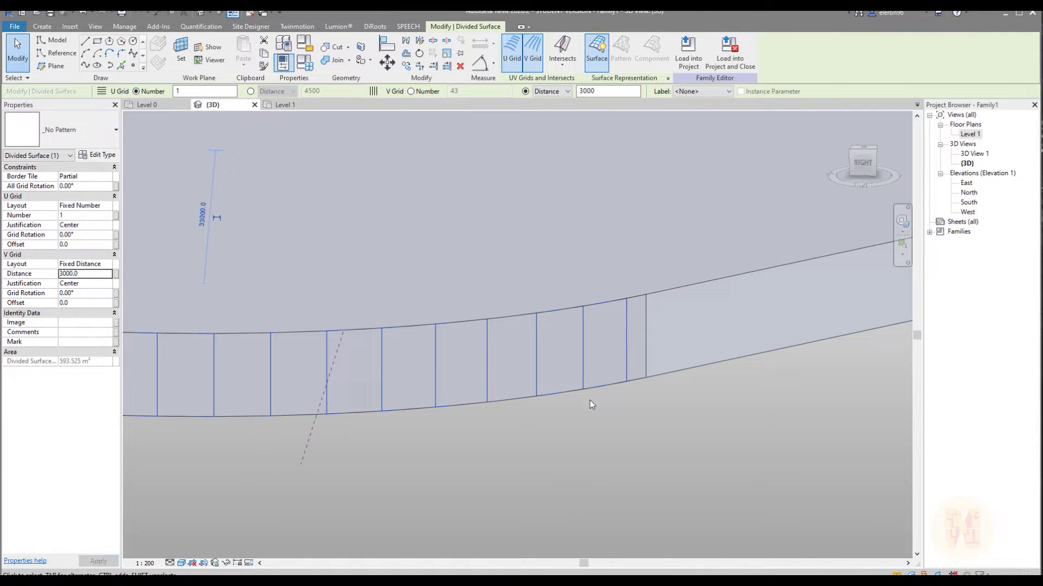
Step: Divide the remaining three side surfaces, with U grid number 1 and a Fixed Distance V grid of 3000 mm
{"action": "left_click", "coordinate": [500, 442]}
{"action": "scroll", "coordinate": [515, 367], "scroll_direction": "down", "scroll_amount": 2}
{"action": "middle_click_drag", "start_coordinate": [516, 368], "coordinate": [493, 407], "text": "shift"}
{"action": "middle_click_drag", "start_coordinate": [493, 407], "coordinate": [483, 399], "text": "shift"}
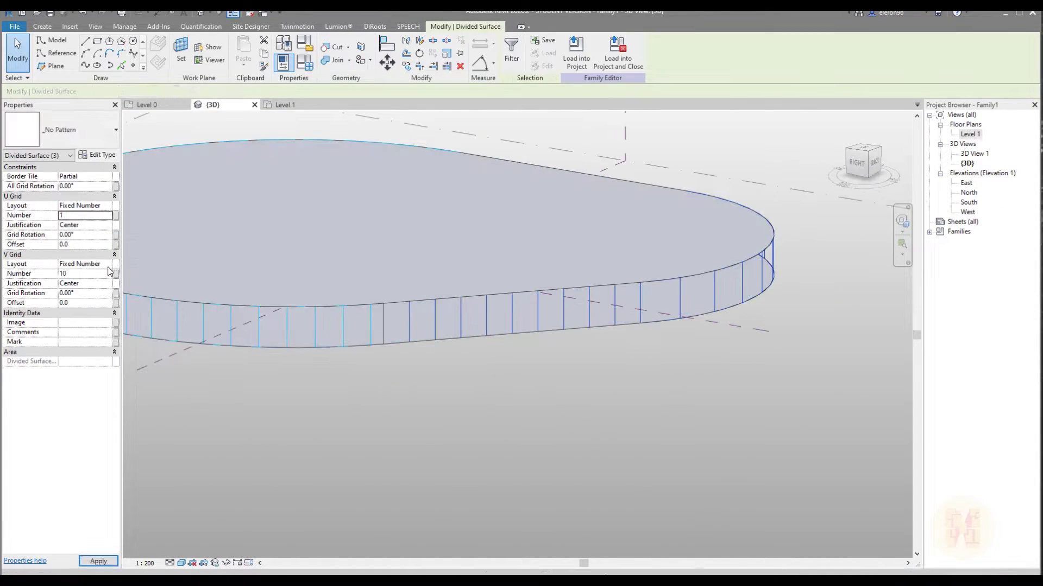
{"action": "left_click", "coordinate": [108, 265]}
{"action": "left_click", "coordinate": [91, 282]}
{"action": "left_click", "coordinate": [90, 283]}
{"action": "left_click", "coordinate": [91, 274]}
{"action": "type", "text": "3000"}
{"action": "key", "text": "Return"}
Step: Change the V grid justification of the three newly divided side surfaces
{"action": "middle_click_drag", "start_coordinate": [426, 370], "coordinate": [415, 372], "text": "shift"}
{"action": "scroll", "coordinate": [239, 293], "scroll_direction": "up", "scroll_amount": 1}
{"action": "left_click", "coordinate": [108, 283]}
{"action": "left_click", "coordinate": [83, 293]}
{"action": "middle_click_drag", "start_coordinate": [581, 363], "coordinate": [324, 364], "text": "shift"}
{"action": "middle_click_drag", "start_coordinate": [540, 369], "coordinate": [394, 371]}
{"action": "left_click", "coordinate": [407, 347]}
{"action": "scroll", "coordinate": [429, 356], "scroll_direction": "down", "scroll_amount": 1}
{"action": "middle_click_drag", "start_coordinate": [543, 375], "coordinate": [467, 377], "text": "shift"}
{"action": "middle_click_drag", "start_coordinate": [697, 394], "coordinate": [771, 248], "text": "shift"}
{"action": "left_click", "coordinate": [500, 343]}
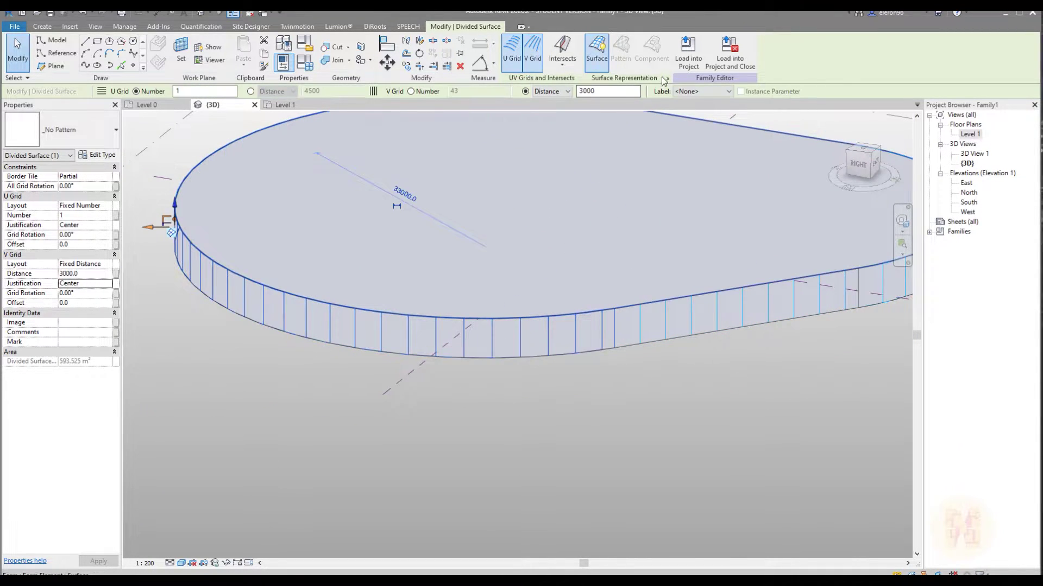
{"action": "left_click", "coordinate": [667, 79]}
{"action": "left_click", "coordinate": [543, 354]}
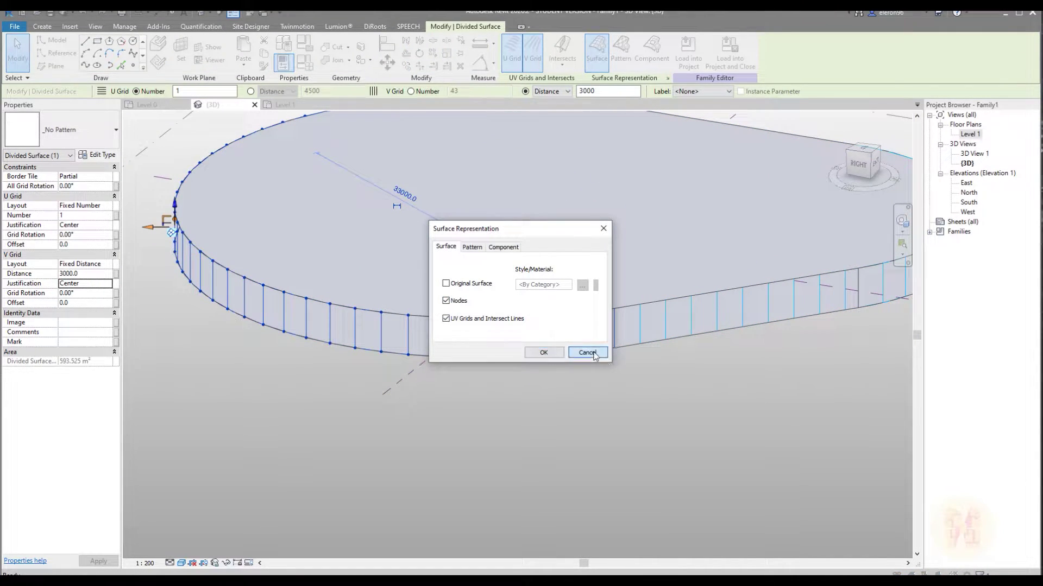
{"action": "key", "text": "Escape"}
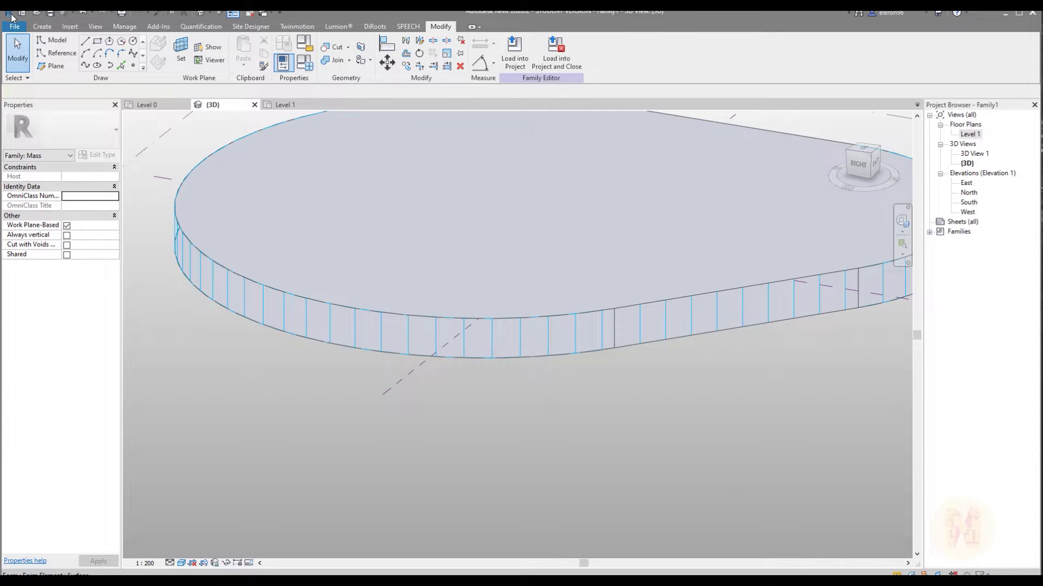
Step: Create a new family from the Metric Generic Model Pattern Based template in the English template folder
{"action": "left_click", "coordinate": [14, 26]}
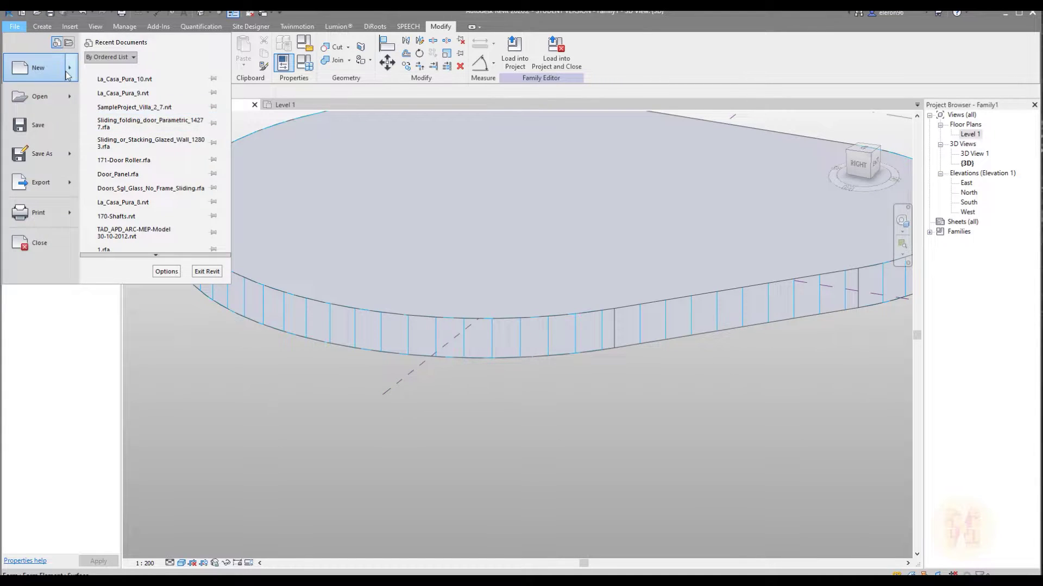
{"action": "mouse_move", "coordinate": [41, 68]}
{"action": "left_click", "coordinate": [188, 100]}
{"action": "scroll", "coordinate": [330, 277], "scroll_direction": "down", "scroll_amount": 5}
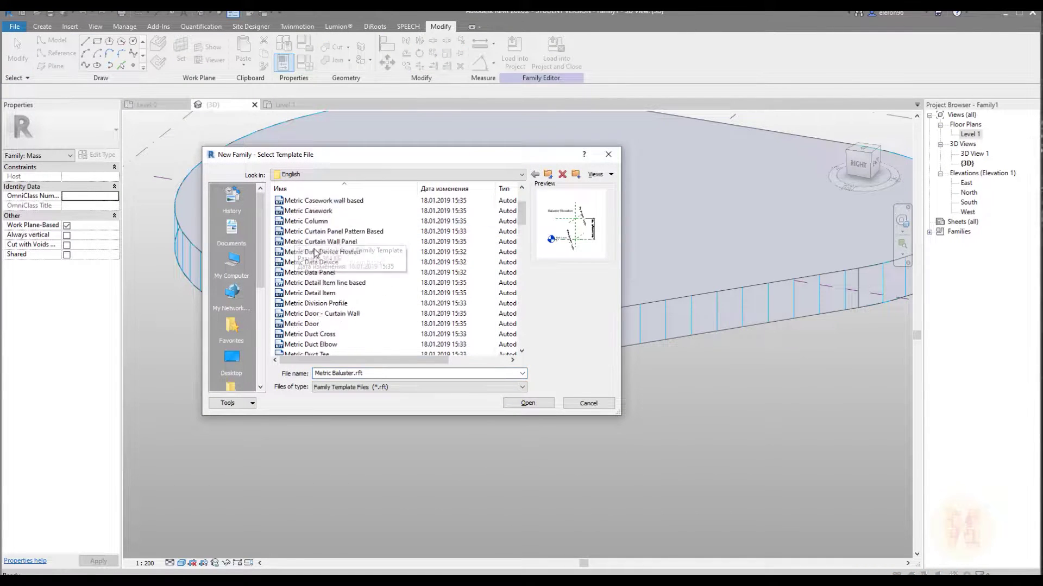
{"action": "scroll", "coordinate": [330, 277], "scroll_direction": "down", "scroll_amount": 1}
{"action": "left_click", "coordinate": [369, 314]}
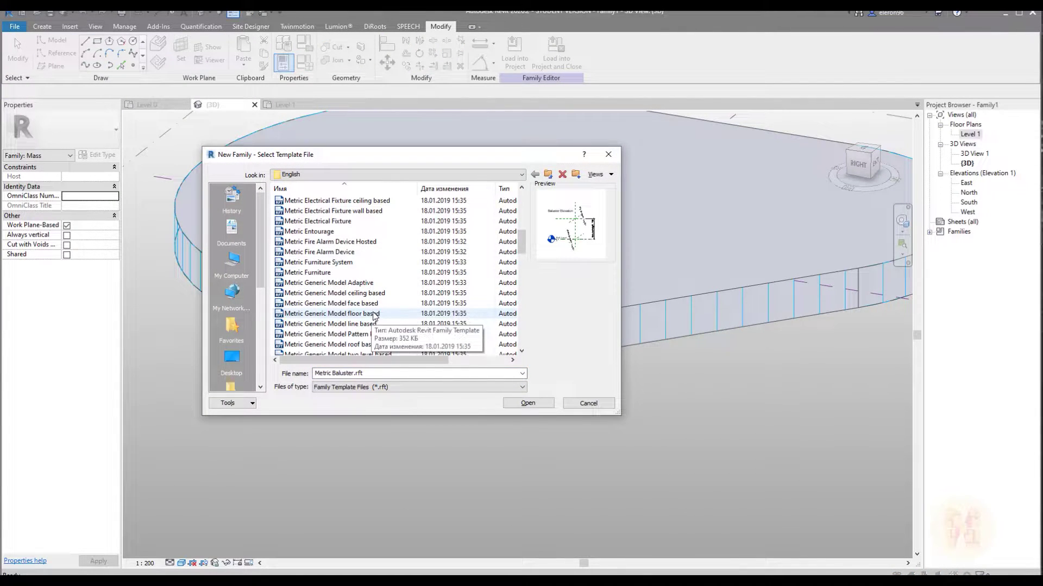
{"action": "left_click", "coordinate": [347, 334]}
{"action": "left_click", "coordinate": [537, 403]}
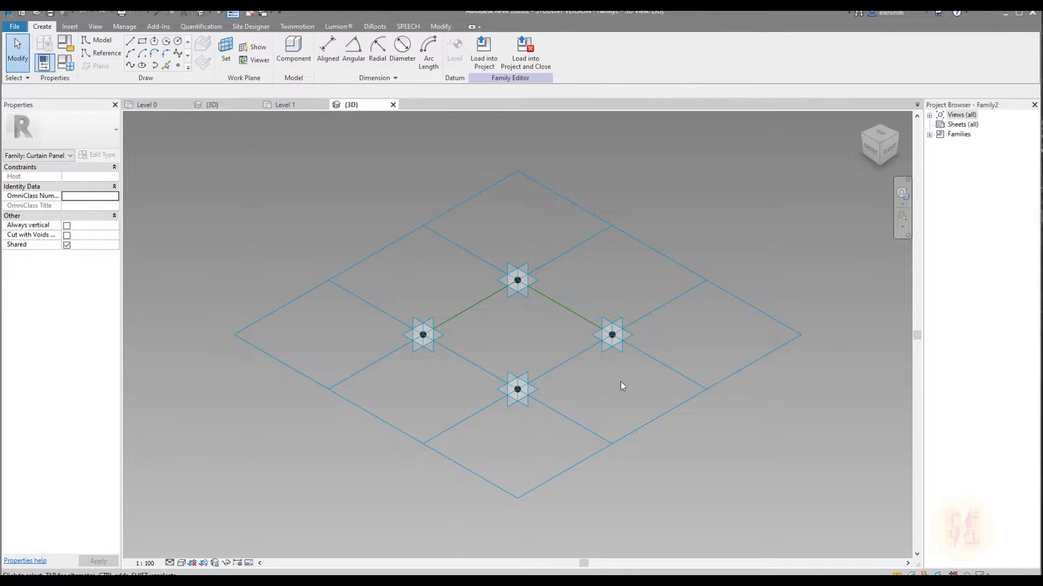
Step: Set the rectangular tile pattern grid's horizontal spacing to 3000 and its vertical spacing to 4500
{"action": "middle_click_drag", "start_coordinate": [620, 382], "coordinate": [417, 367]}
{"action": "left_click_drag", "start_coordinate": [580, 254], "coordinate": [493, 330]}
{"action": "middle_click_drag", "start_coordinate": [426, 325], "coordinate": [492, 331]}
{"action": "left_click", "coordinate": [85, 177]}
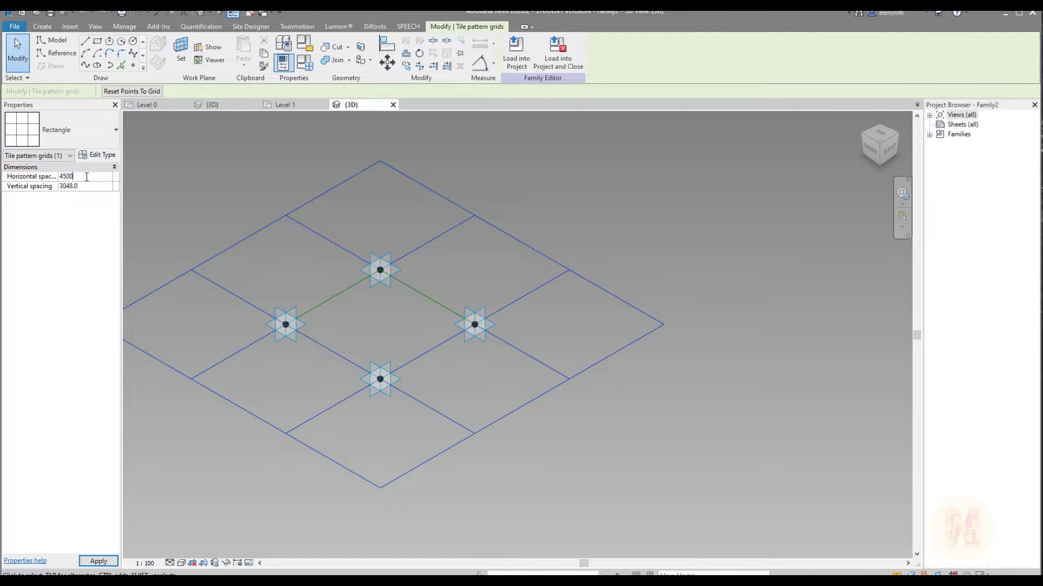
{"action": "type", "text": "4500"}
{"action": "key", "text": "Return"}
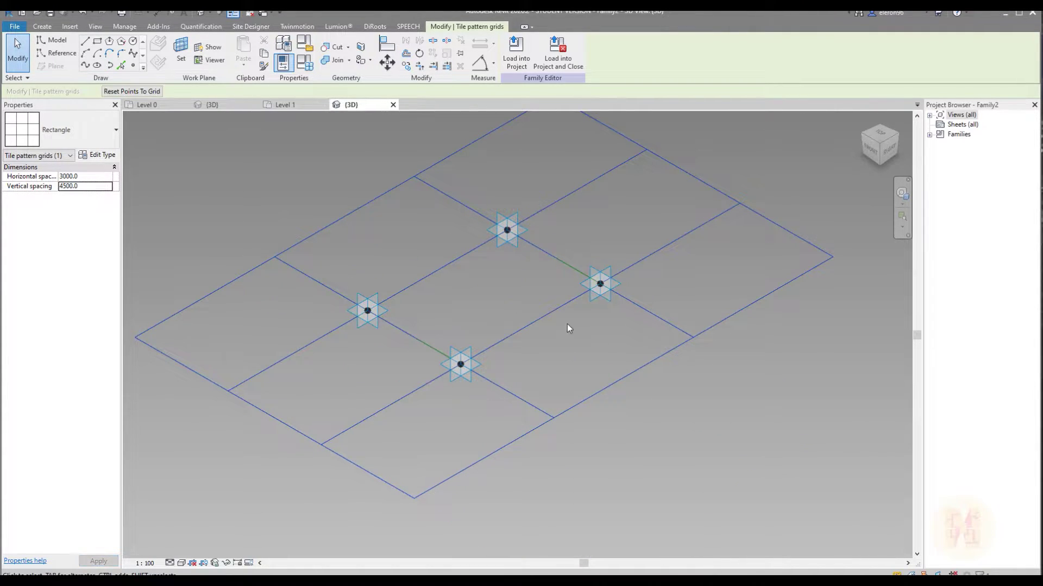
{"action": "left_click", "coordinate": [612, 346]}
Step: Place a reference point at the first adaptive point, using that point's horizontal plane as the work plane
{"action": "middle_click_drag", "start_coordinate": [612, 346], "coordinate": [607, 405], "text": "shift"}
{"action": "scroll", "coordinate": [548, 350], "scroll_direction": "up", "scroll_amount": 2}
{"action": "middle_click_drag", "start_coordinate": [519, 357], "coordinate": [482, 313]}
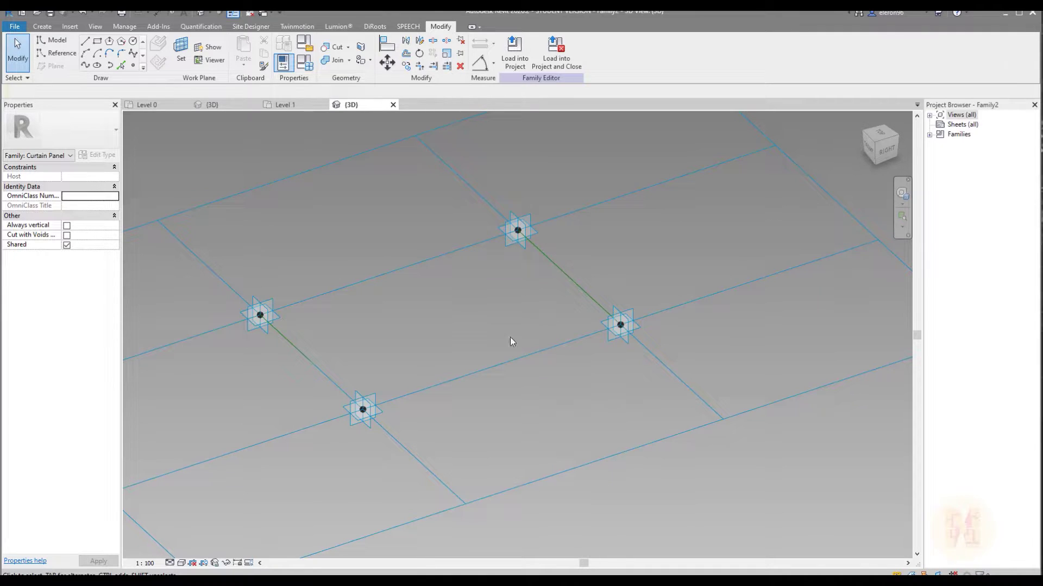
{"action": "scroll", "coordinate": [461, 364], "scroll_direction": "up", "scroll_amount": 1}
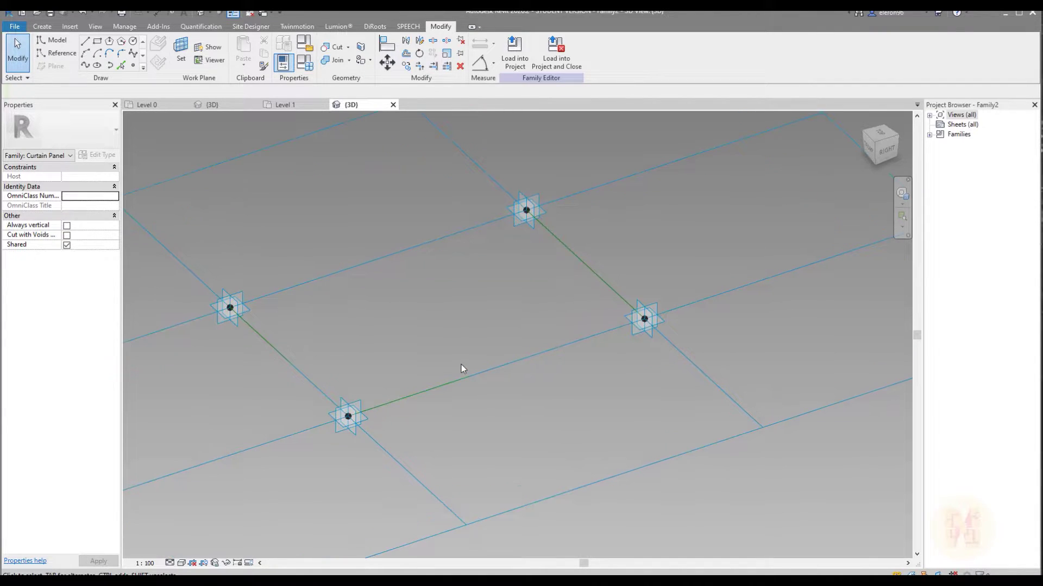
{"action": "left_click", "coordinate": [75, 56]}
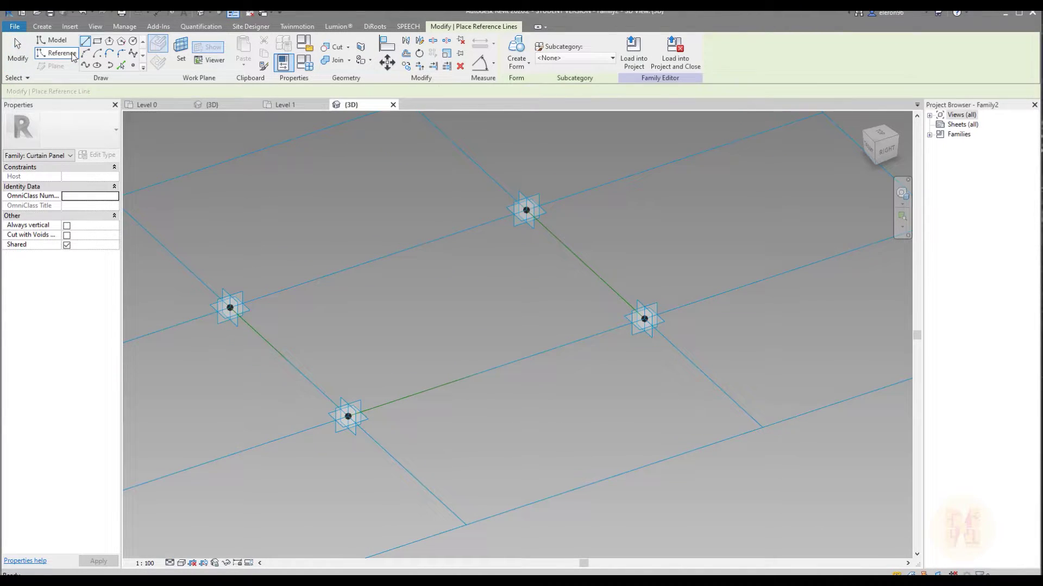
{"action": "left_click", "coordinate": [133, 66]}
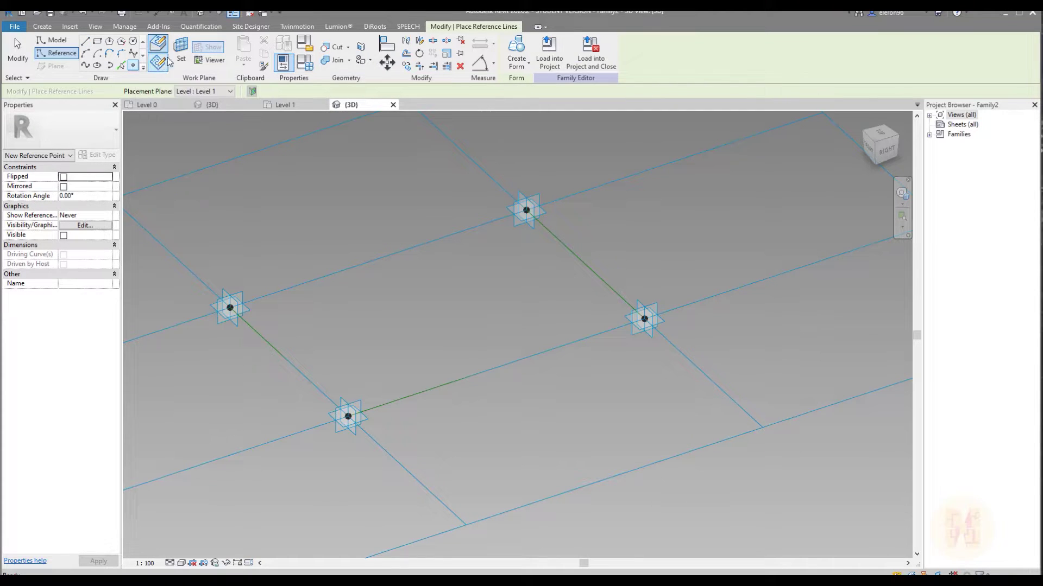
{"action": "key", "text": "Escape"}
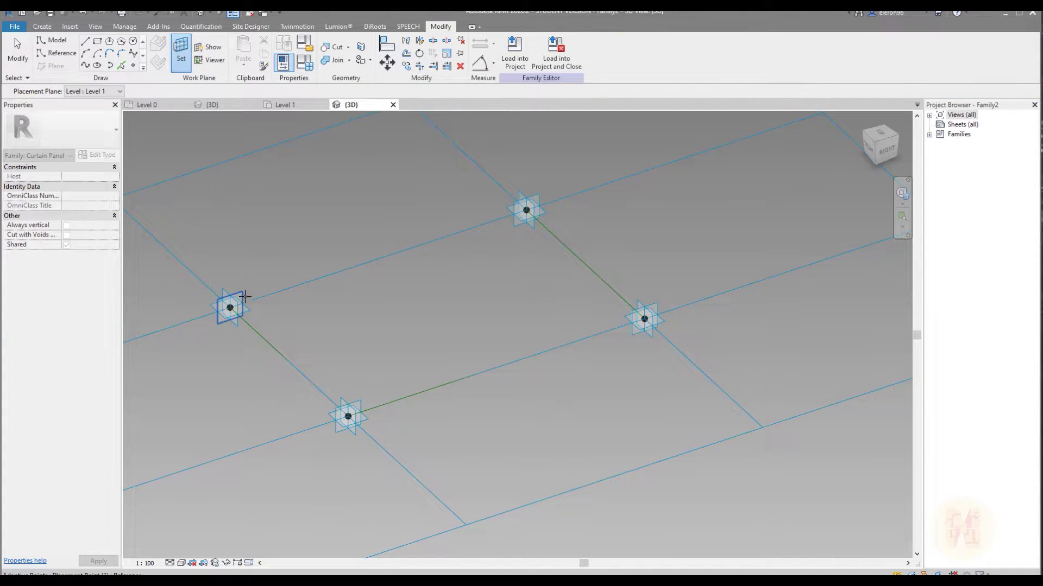
{"action": "key", "text": "Return"}
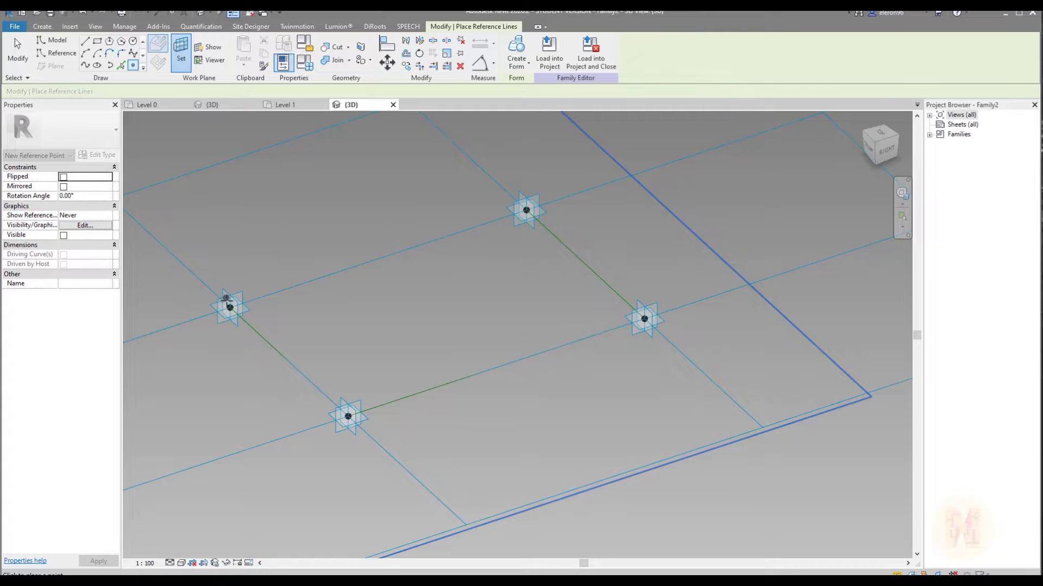
{"action": "middle_click_drag", "start_coordinate": [267, 268], "coordinate": [325, 274]}
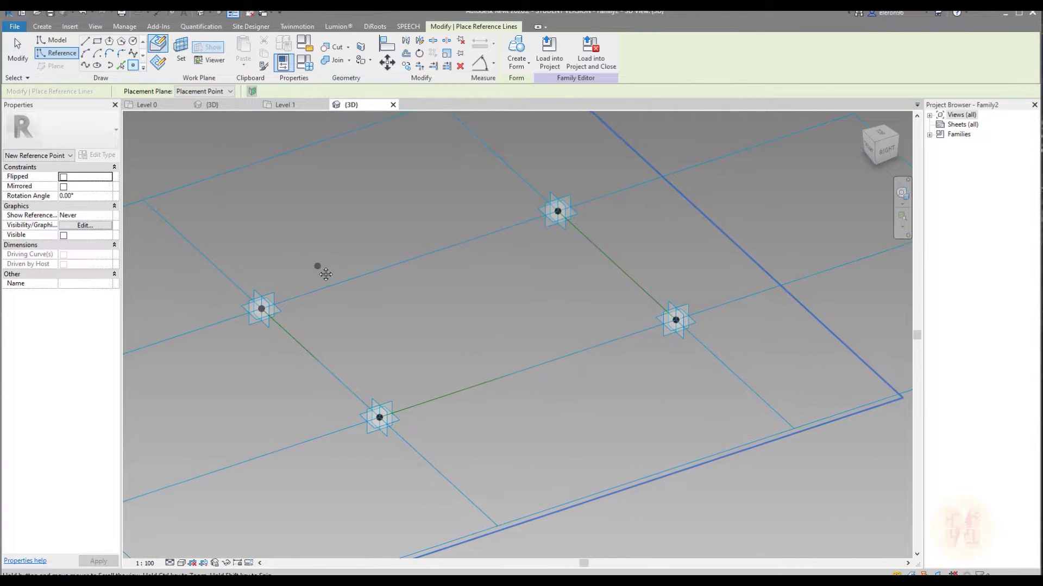
Step: Place a reference point at each of the other three adaptive points, setting each point's horizontal plane as the work plane
{"action": "left_click", "coordinate": [181, 57]}
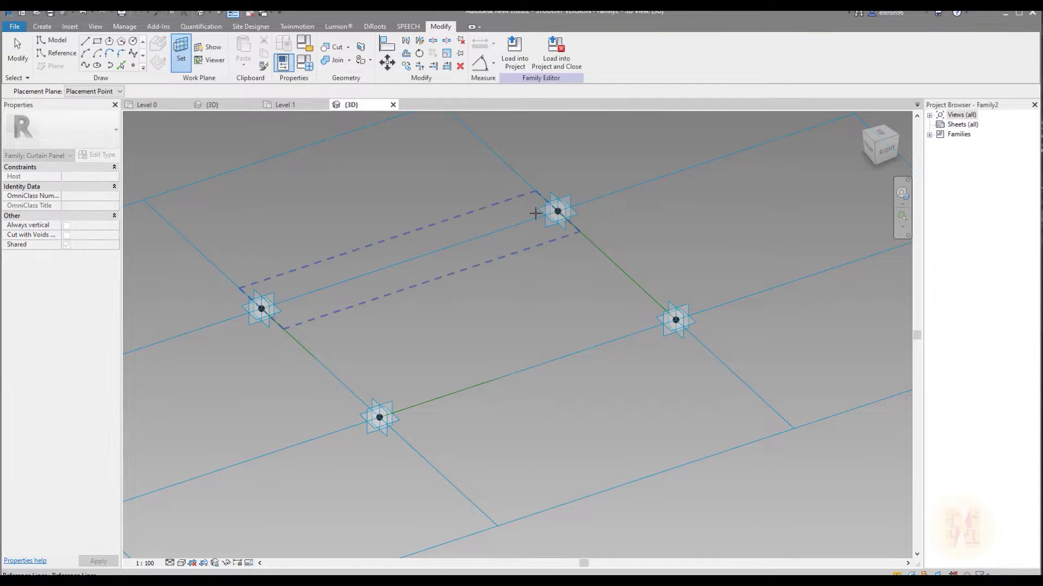
{"action": "left_click", "coordinate": [558, 212]}
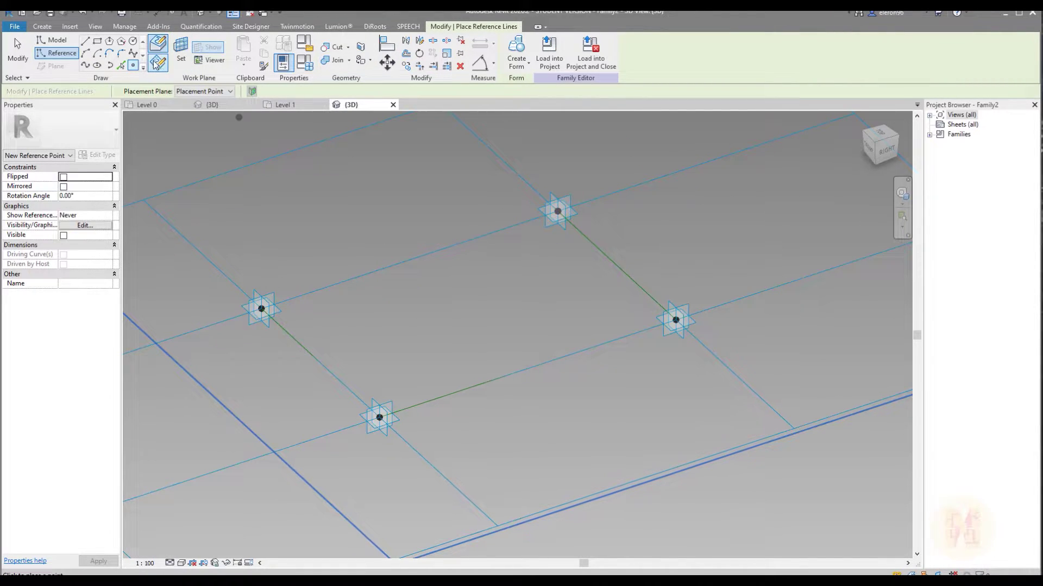
{"action": "left_click", "coordinate": [181, 57]}
{"action": "left_click", "coordinate": [657, 319]}
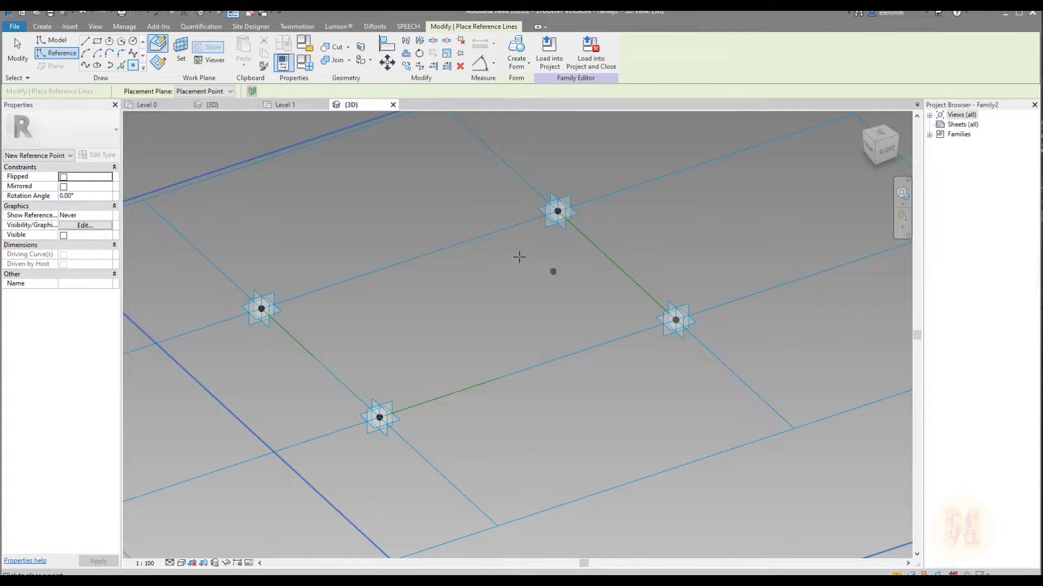
{"action": "key", "text": "Escape"}
{"action": "key", "text": "Escape"}
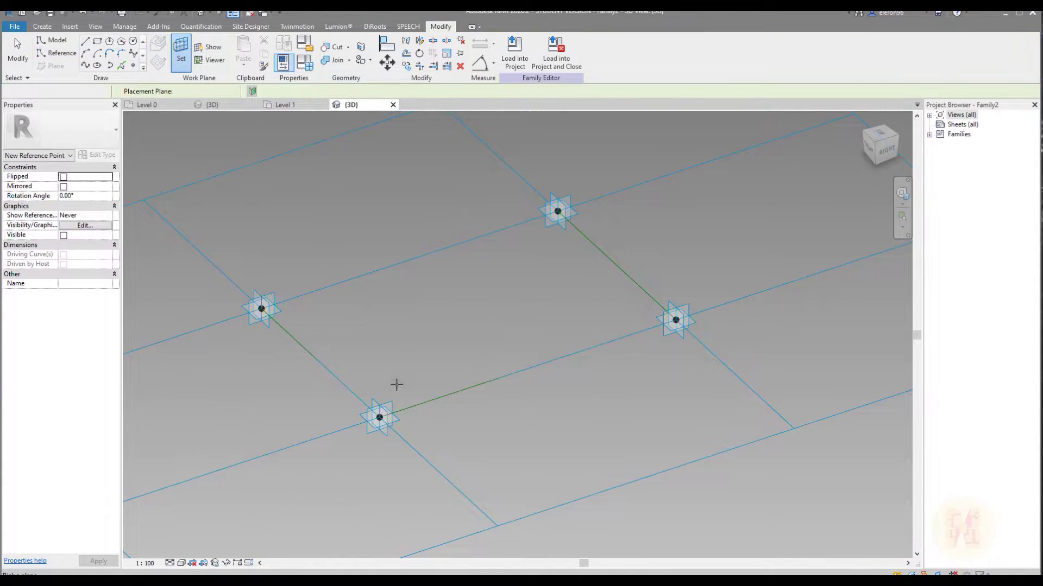
{"action": "left_click", "coordinate": [380, 417]}
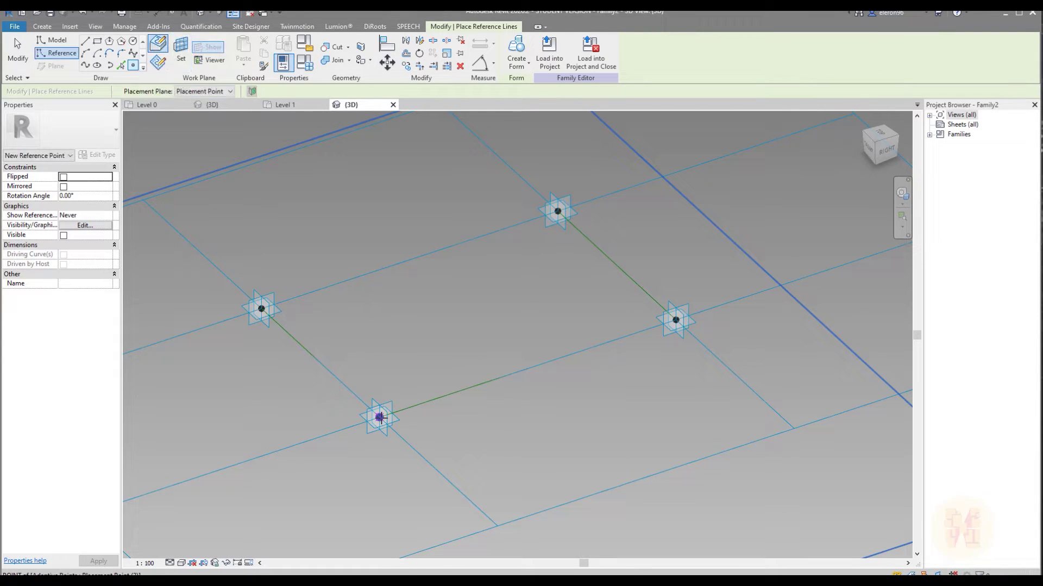
{"action": "key", "text": "Escape"}
{"action": "key", "text": "Escape"}
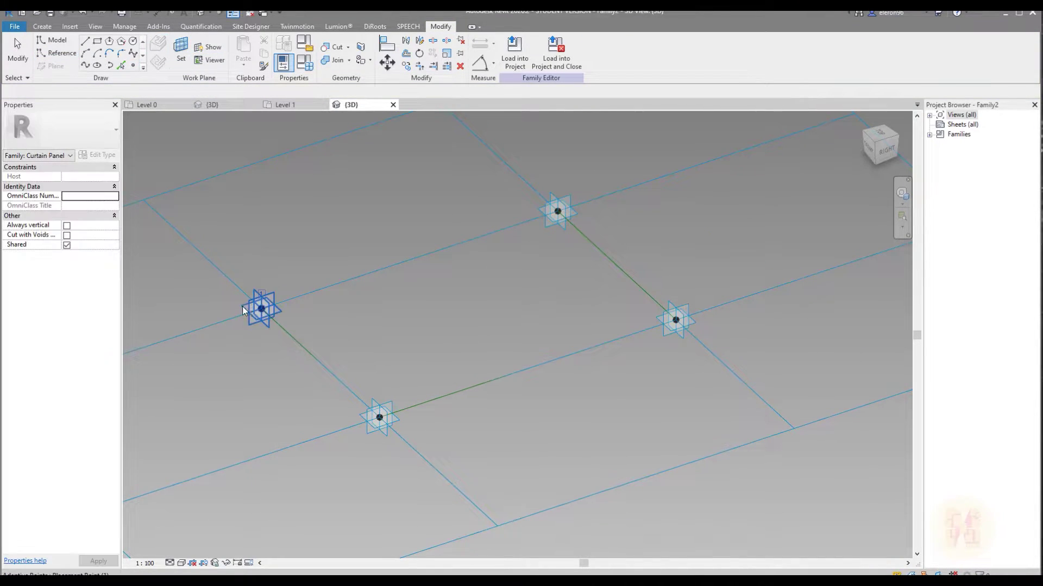
Step: Add a Length type parameter named TOP_Offset under Dimensions in the family types
{"action": "left_click", "coordinate": [261, 308]}
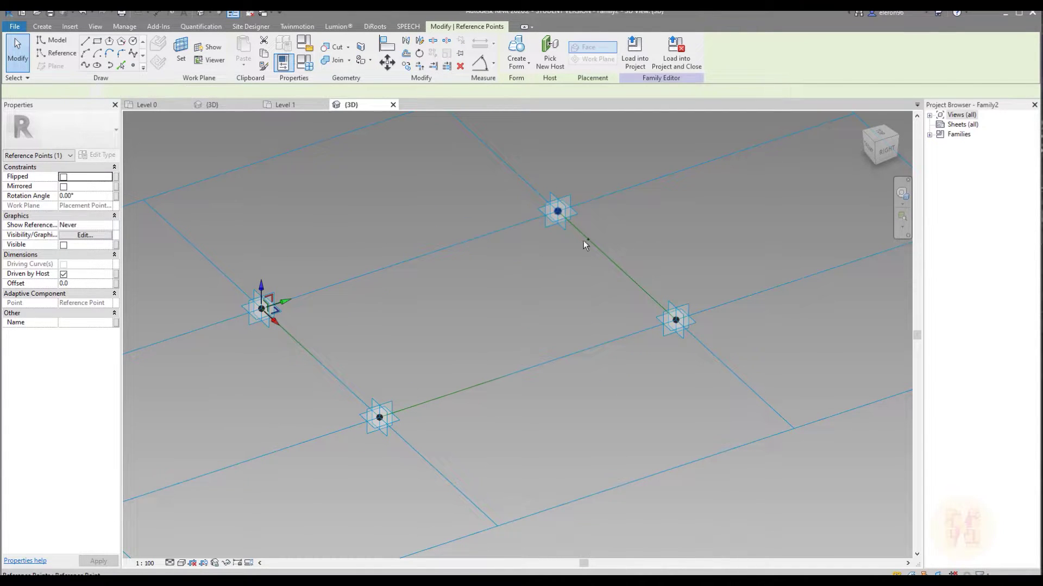
{"action": "left_click", "coordinate": [678, 321], "text": "ctrl"}
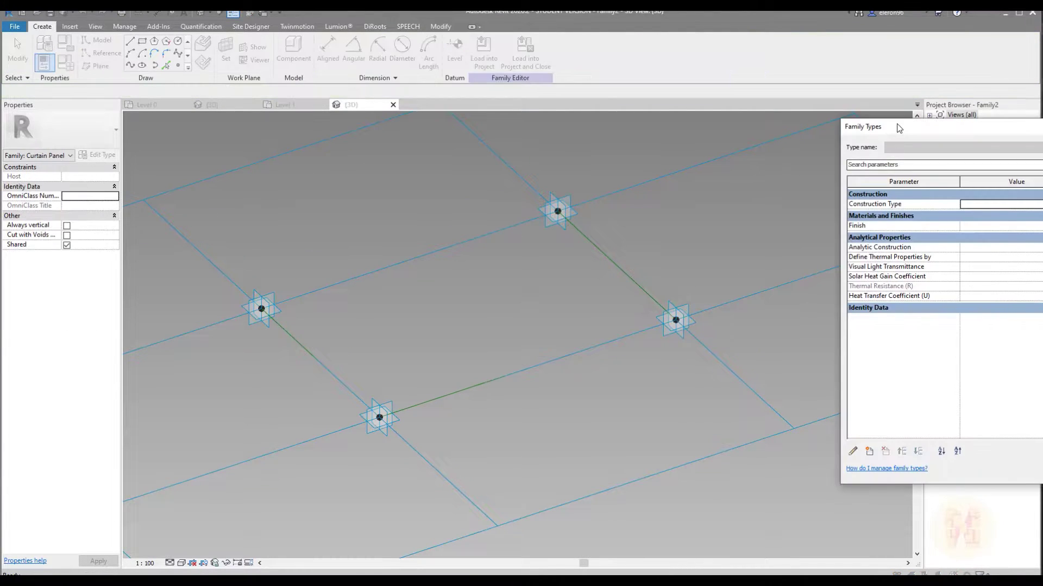
{"action": "left_click_drag", "start_coordinate": [898, 126], "coordinate": [608, 127]}
{"action": "left_click", "coordinate": [575, 452]}
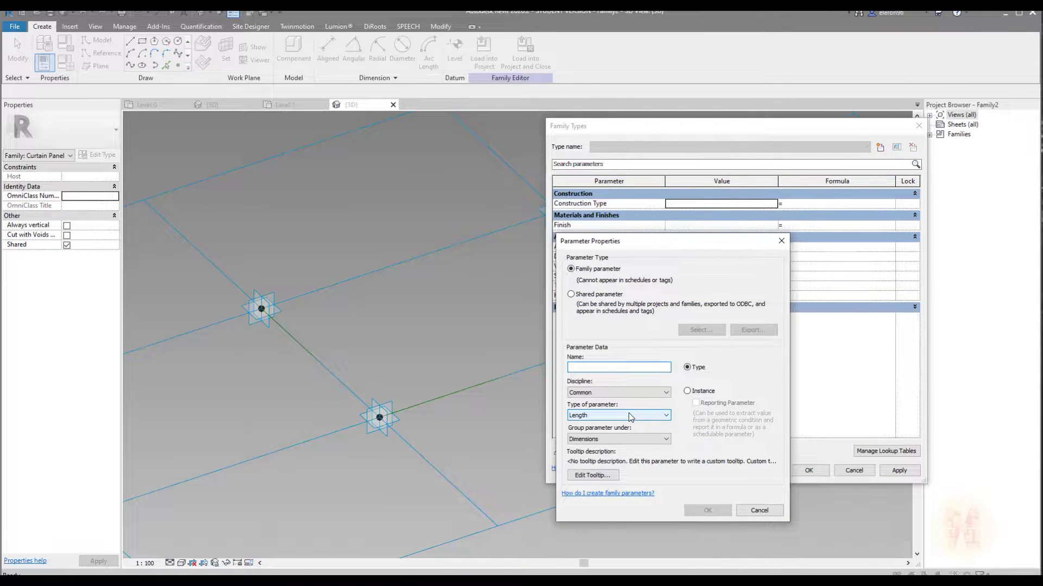
{"action": "type", "text": "ЕЩЗ"}
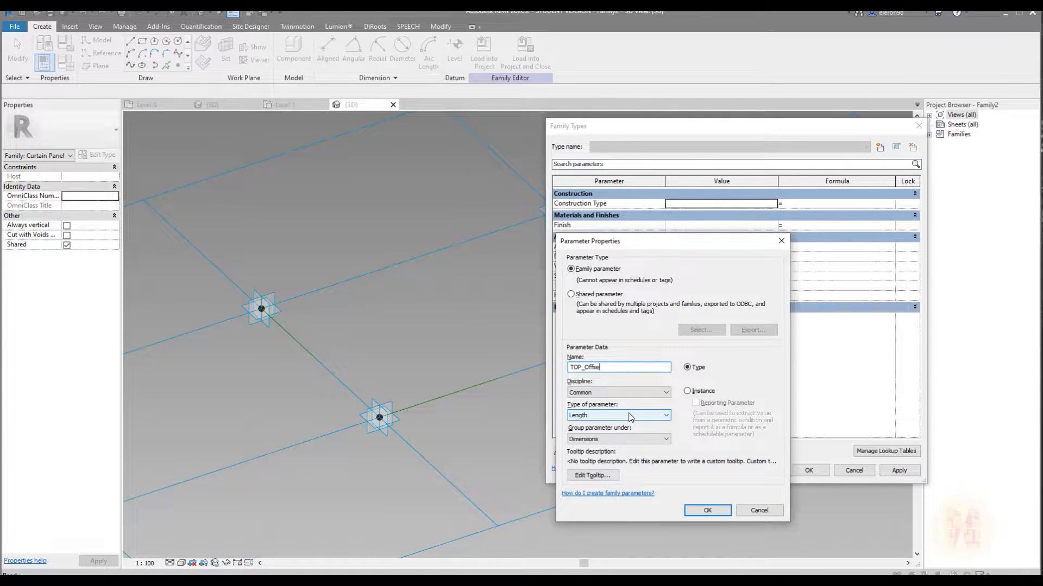
{"action": "left_click", "coordinate": [719, 513]}
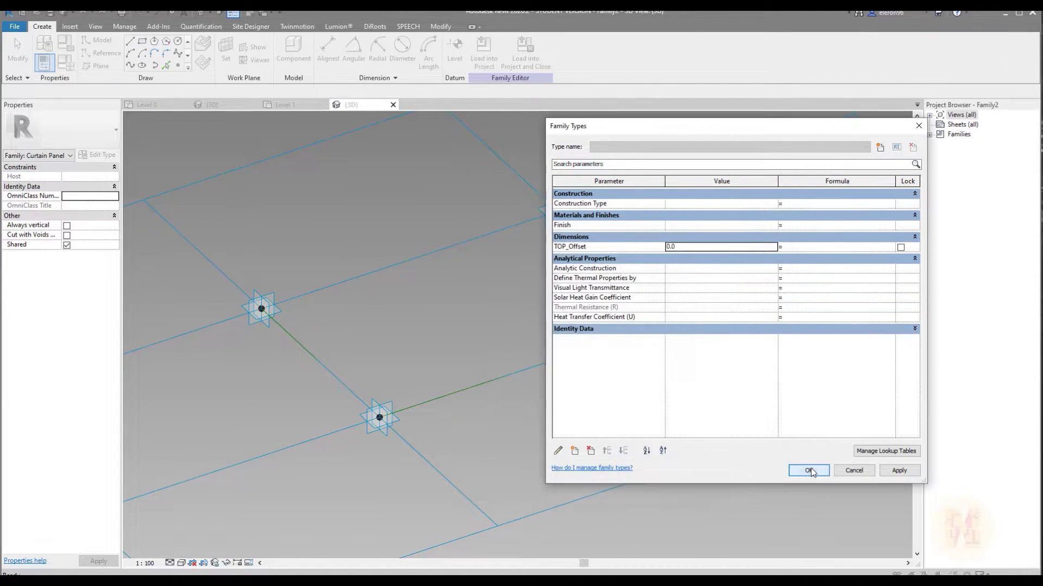
{"action": "left_click", "coordinate": [808, 471]}
Step: Associate the offset of the two reference points at the far short edge of the central tile with TOP_Offset
{"action": "left_click", "coordinate": [558, 212]}
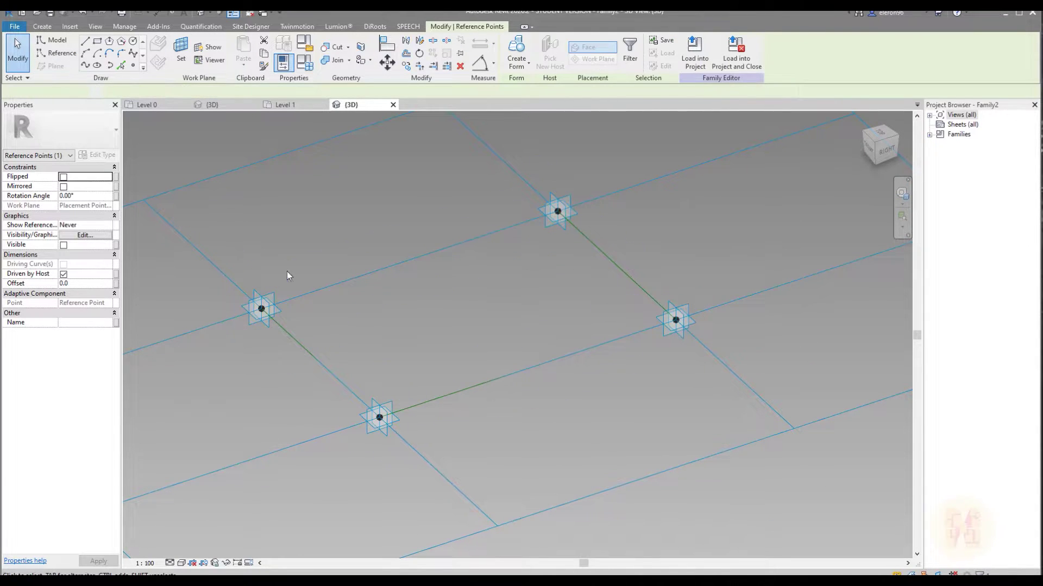
{"action": "left_click", "coordinate": [116, 283]}
{"action": "left_click", "coordinate": [539, 388]}
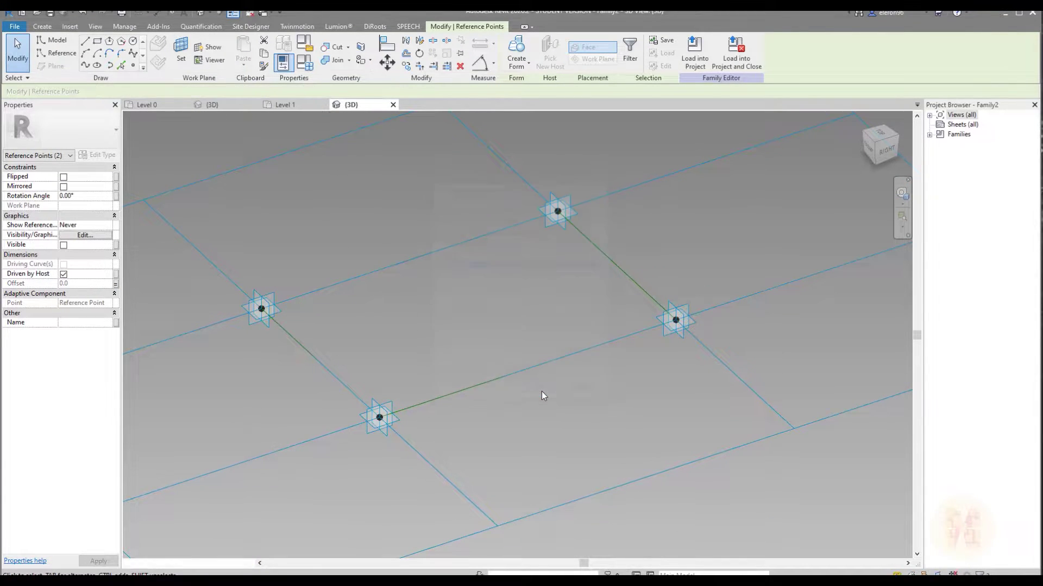
{"action": "left_click", "coordinate": [473, 305]}
Step: Set the TOP_Offset parameter to 400 in the family types
{"action": "left_click", "coordinate": [41, 26]}
{"action": "left_click", "coordinate": [44, 61]}
{"action": "left_click", "coordinate": [695, 246]}
{"action": "type", "text": "400"}
{"action": "left_click", "coordinate": [809, 470]}
{"action": "middle_click_drag", "start_coordinate": [531, 292], "coordinate": [555, 293]}
{"action": "left_click_drag", "start_coordinate": [507, 212], "coordinate": [556, 315]}
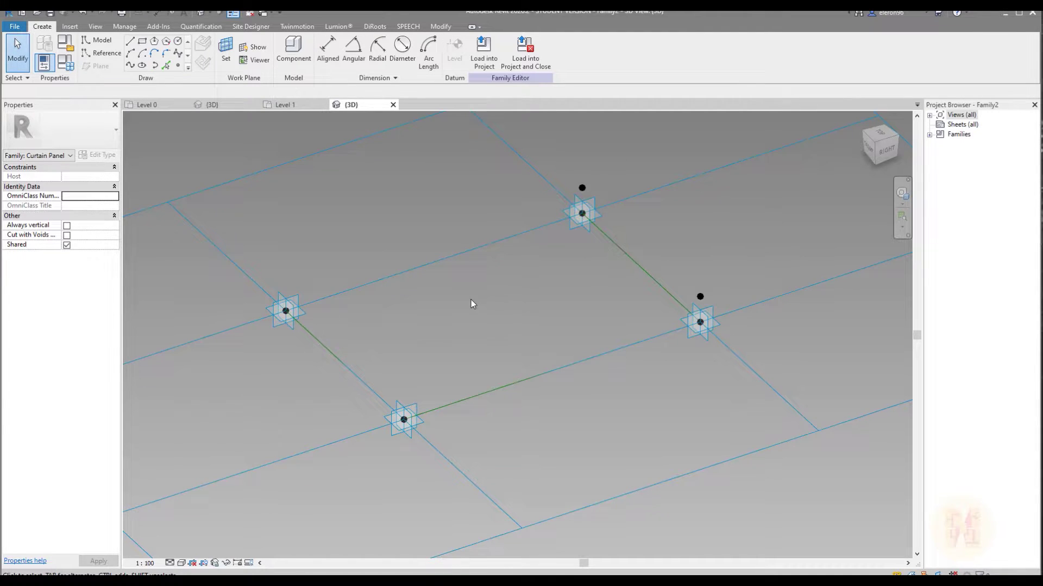
{"action": "left_click", "coordinate": [54, 52]}
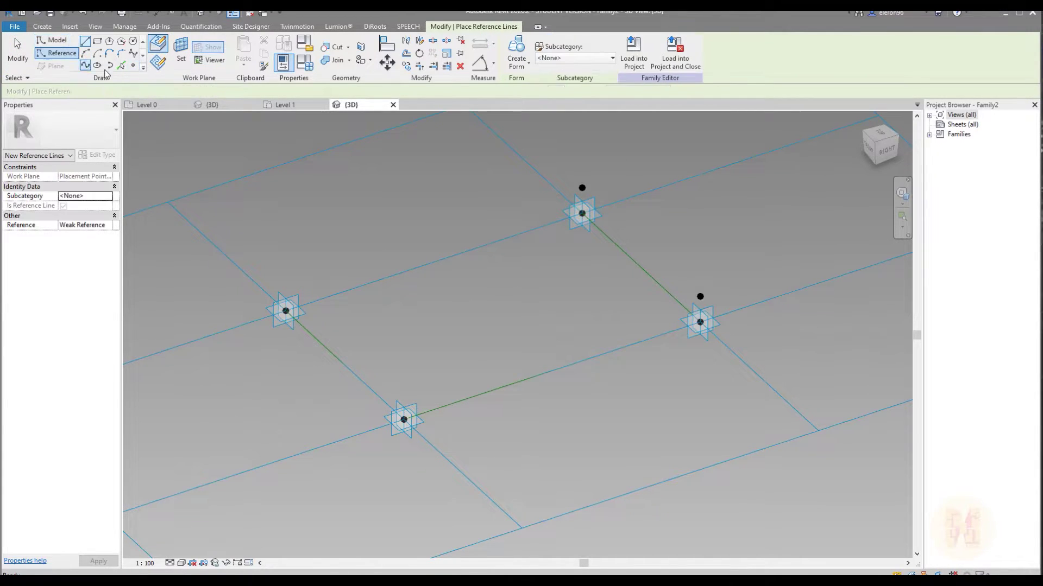
{"action": "left_click", "coordinate": [181, 52]}
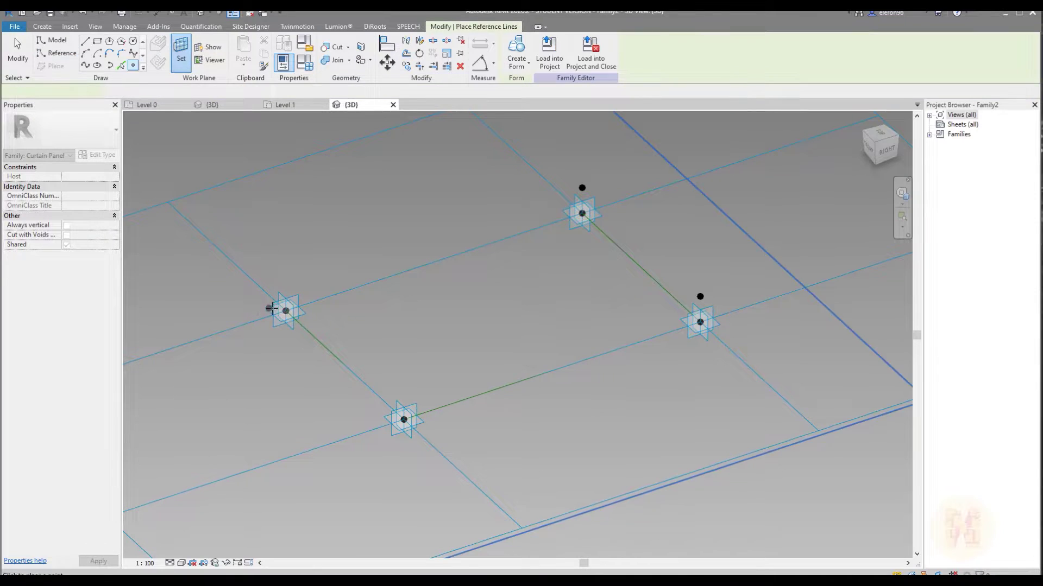
{"action": "left_click", "coordinate": [266, 305]}
{"action": "left_click", "coordinate": [560, 333]}
{"action": "key", "text": "Escape"}
{"action": "key", "text": "Escape"}
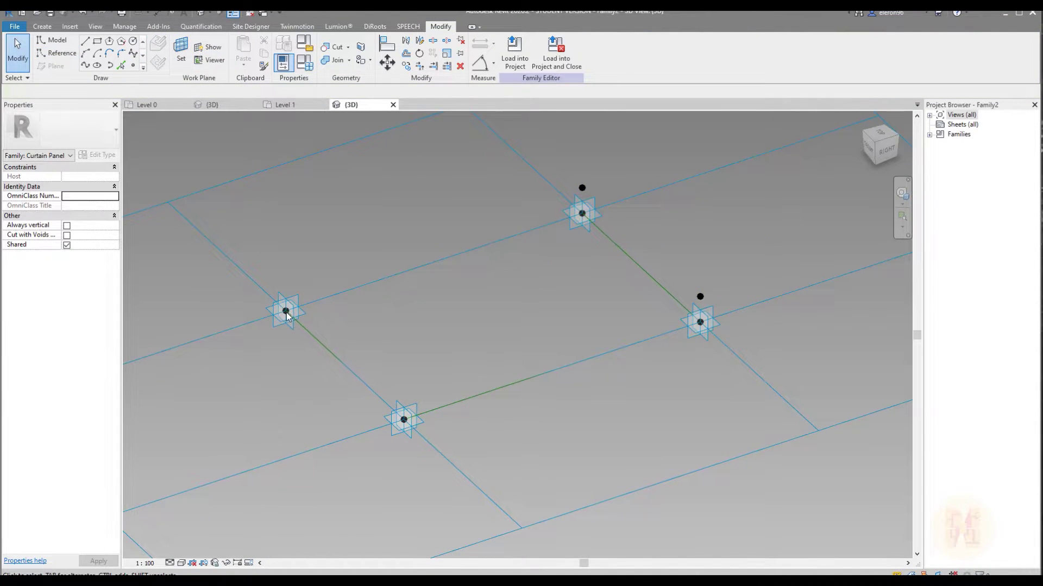
Step: Create a BOT_Offset family parameter and associate it with the offset of the reference point at the first adaptive point
{"action": "left_click", "coordinate": [286, 312]}
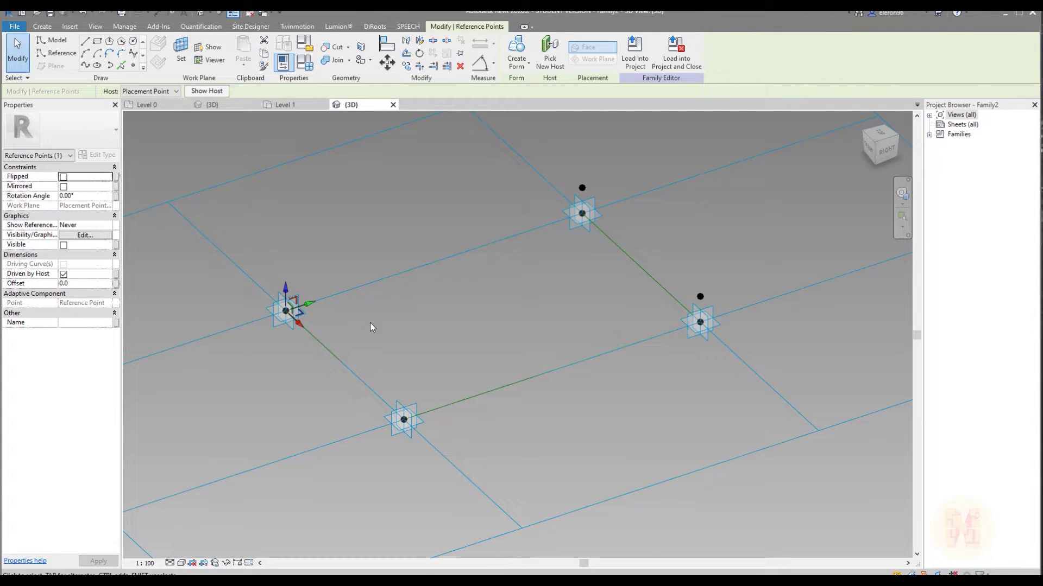
{"action": "left_click", "coordinate": [116, 283]}
{"action": "left_click", "coordinate": [441, 371]}
{"action": "type", "text": "BOT_Offse"}
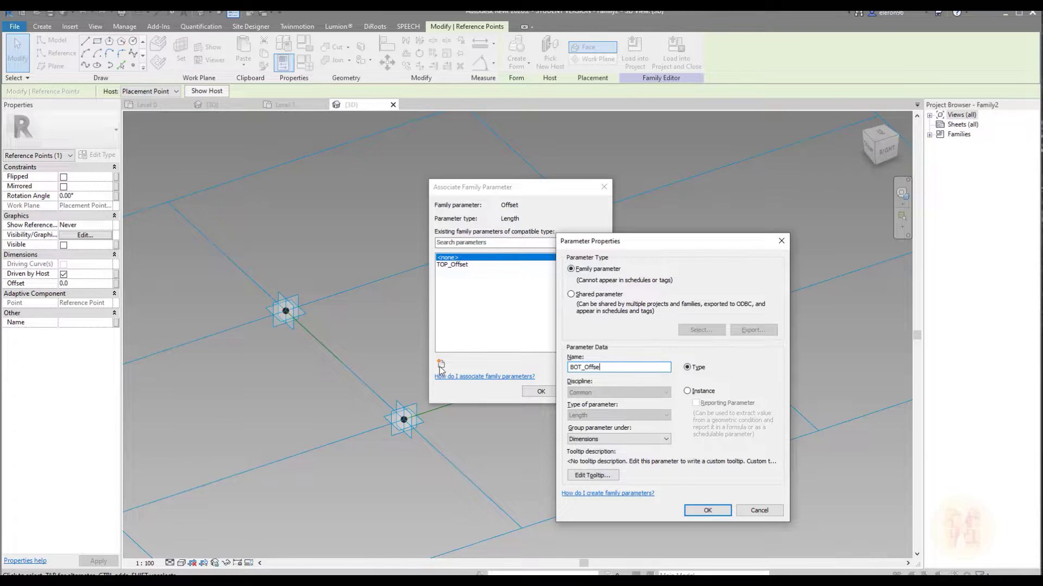
{"action": "key", "text": "Return"}
{"action": "key", "text": "Return"}
Step: Associate the offset of the other reference point on the tile's near short edge with BOT_Offset
{"action": "left_click", "coordinate": [404, 422]}
{"action": "left_click", "coordinate": [116, 284]}
{"action": "left_click", "coordinate": [532, 393]}
{"action": "left_click", "coordinate": [461, 350]}
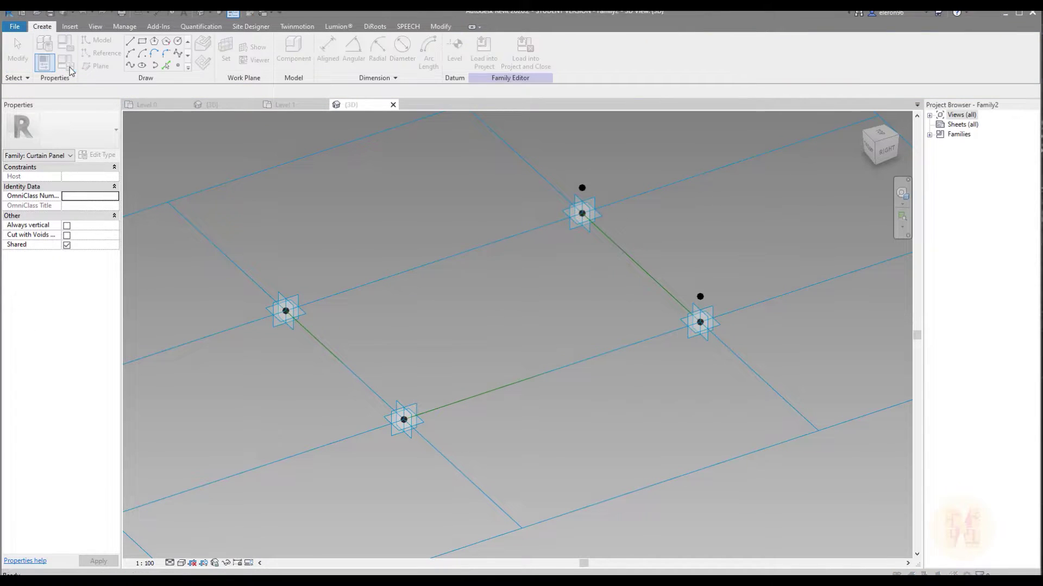
Step: Enter a value for BOT_Offset in the family types and move the parameter below TOP_Offset
{"action": "left_click", "coordinate": [69, 69]}
{"action": "left_click", "coordinate": [708, 251]}
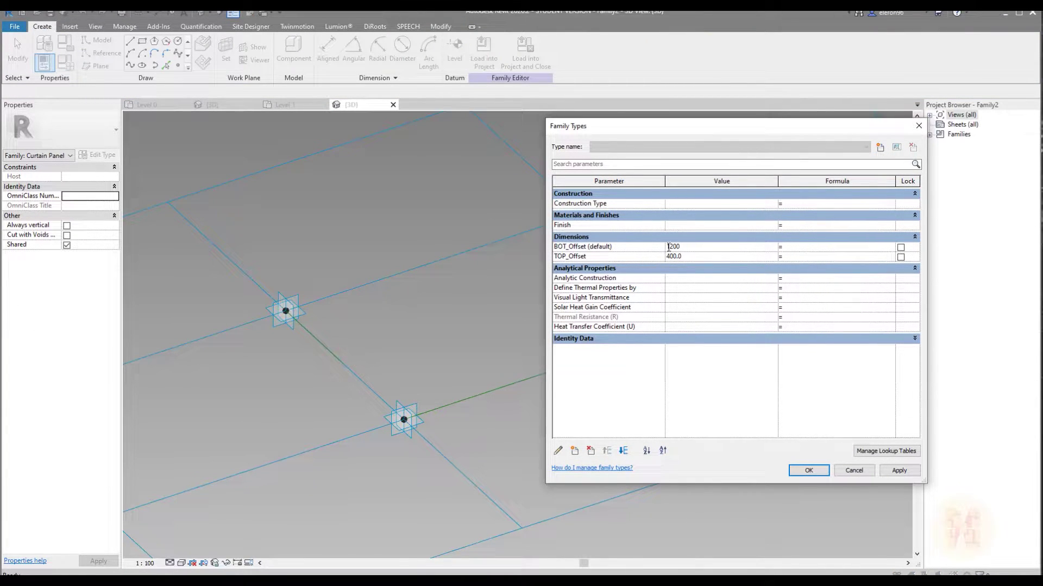
{"action": "left_click", "coordinate": [626, 248]}
{"action": "left_click", "coordinate": [622, 451]}
Step: Change BOT_Offset from an instance to a type parameter and accept the family types
{"action": "left_click", "coordinate": [558, 451]}
{"action": "left_click", "coordinate": [688, 367]}
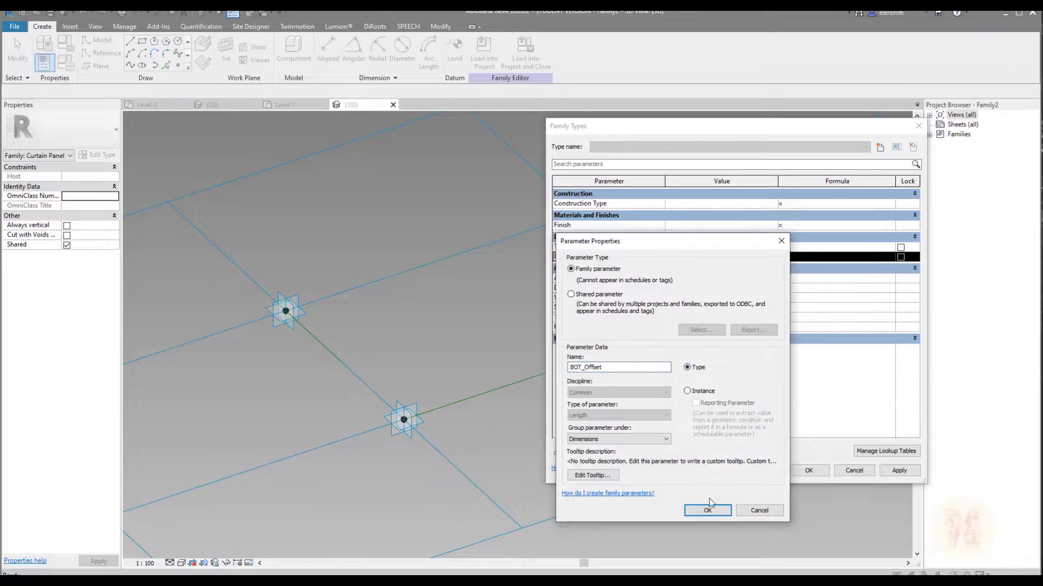
{"action": "left_click", "coordinate": [707, 510]}
{"action": "left_click", "coordinate": [808, 470]}
Step: Draw a closed loop of reference lines through the four offset reference points with 3D snapping enabled
{"action": "middle_click_drag", "start_coordinate": [516, 379], "coordinate": [571, 306], "text": "shift"}
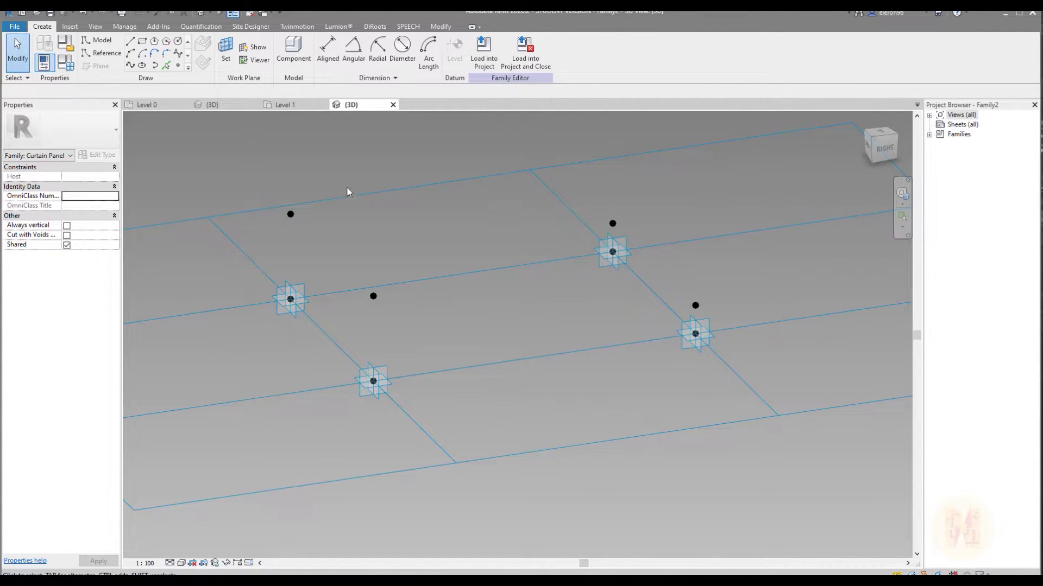
{"action": "left_click", "coordinate": [99, 53]}
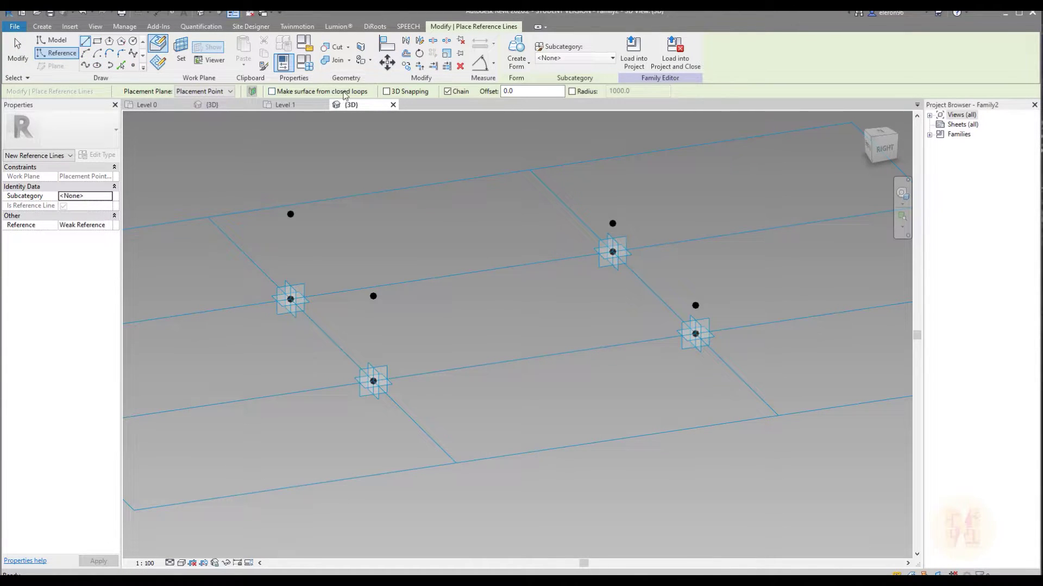
{"action": "left_click", "coordinate": [399, 93]}
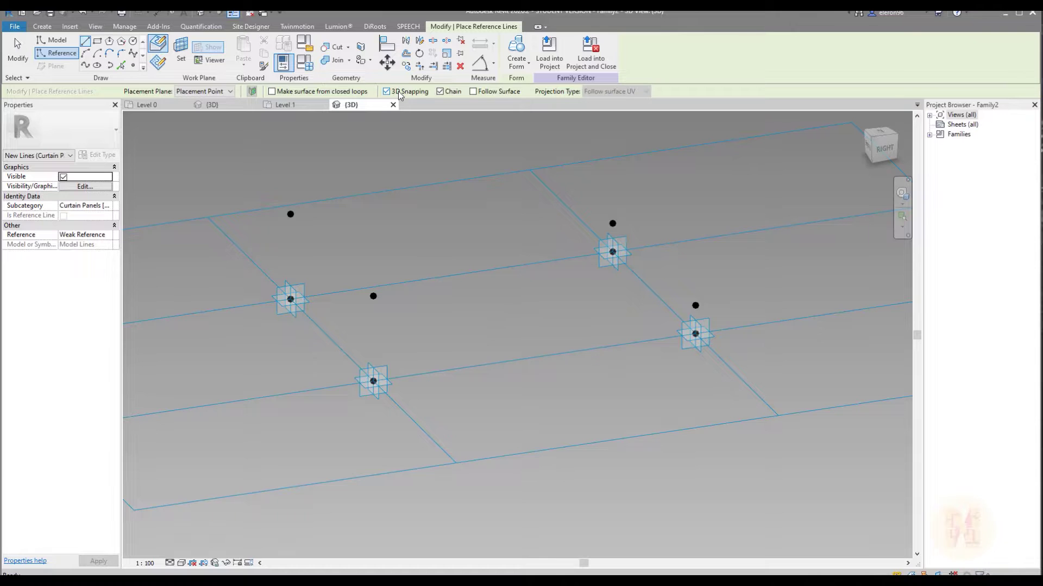
{"action": "left_click", "coordinate": [290, 215]}
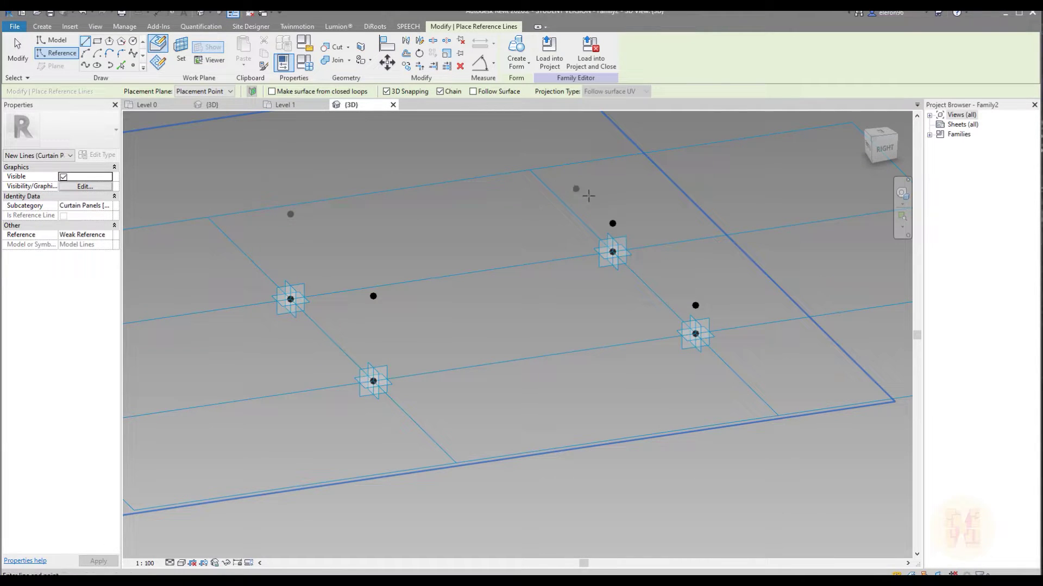
{"action": "left_click", "coordinate": [613, 223]}
{"action": "left_click", "coordinate": [695, 305]}
{"action": "left_click", "coordinate": [373, 297]}
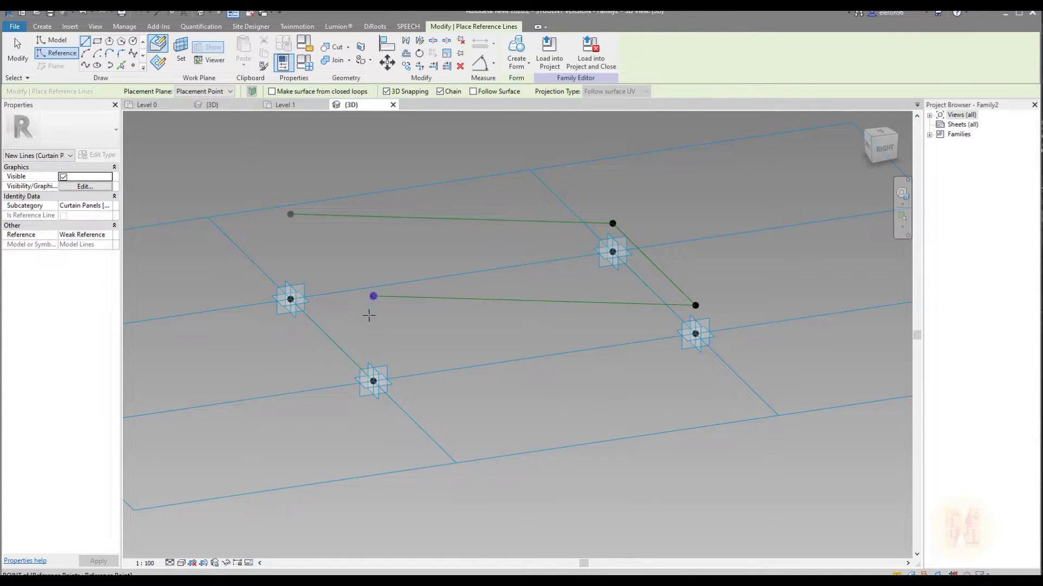
{"action": "left_click", "coordinate": [290, 222]}
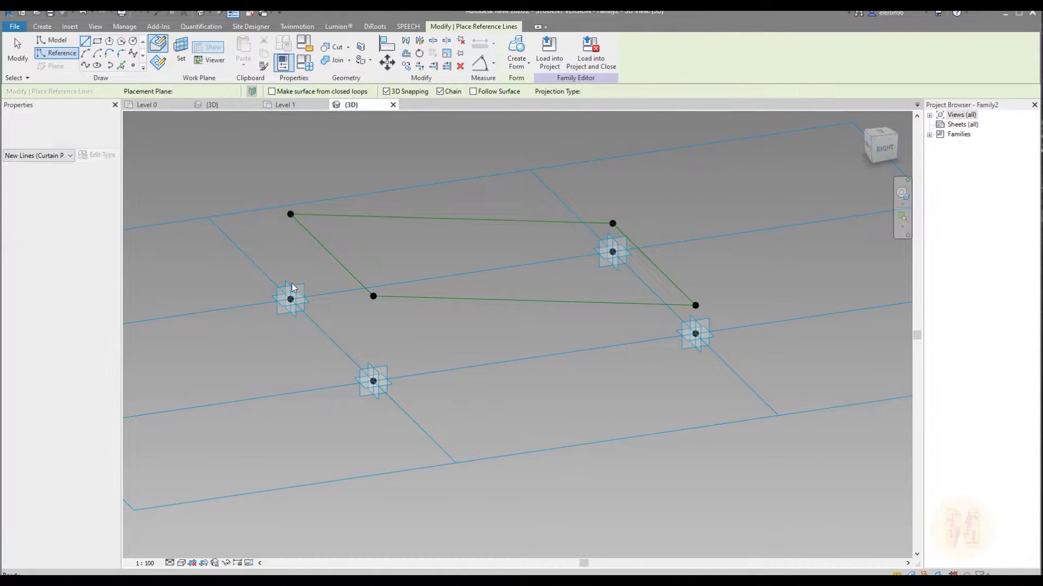
Step: Draw four vertical reference lines joining each adaptive point to the offset reference point above it
{"action": "left_click", "coordinate": [291, 214]}
{"action": "left_click", "coordinate": [290, 300]}
{"action": "left_click", "coordinate": [373, 382]}
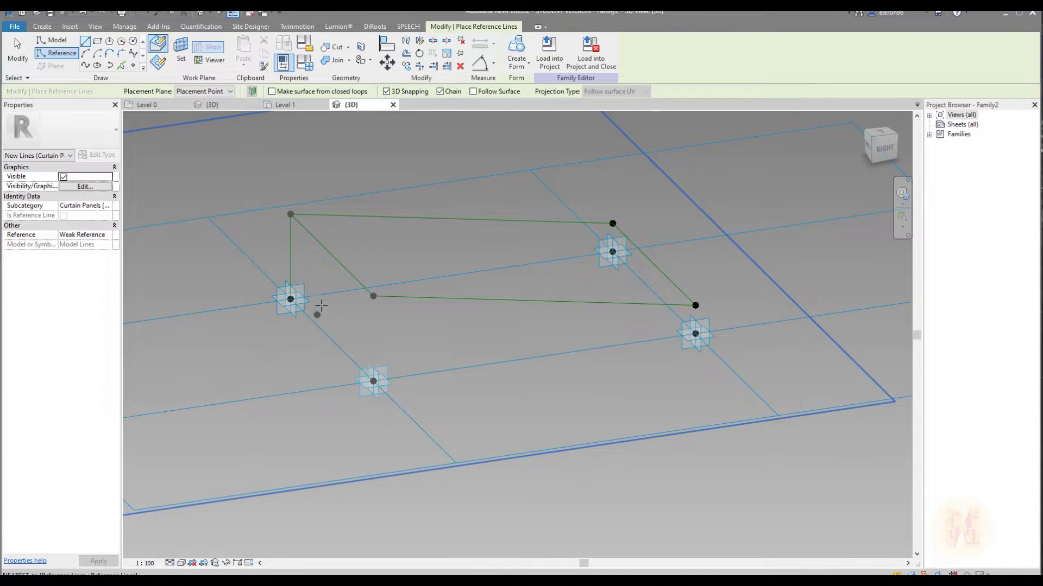
{"action": "left_click", "coordinate": [373, 296]}
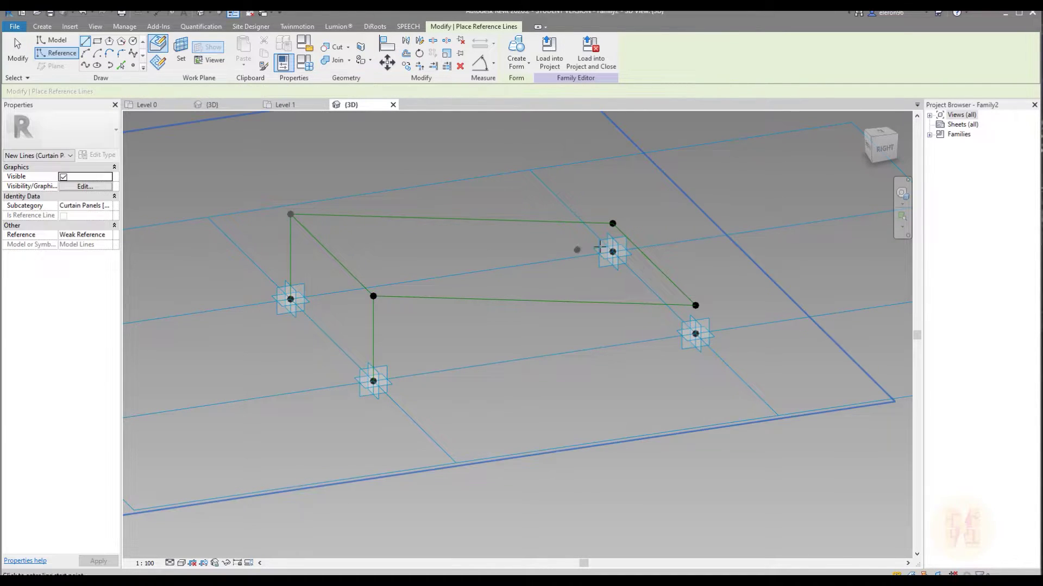
{"action": "left_click", "coordinate": [612, 222]}
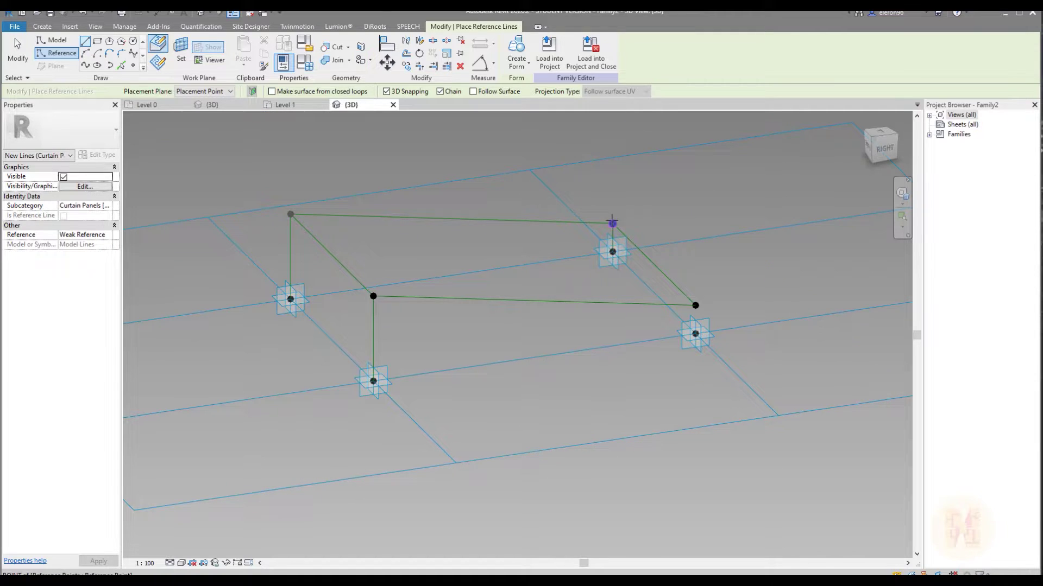
{"action": "left_click", "coordinate": [695, 333]}
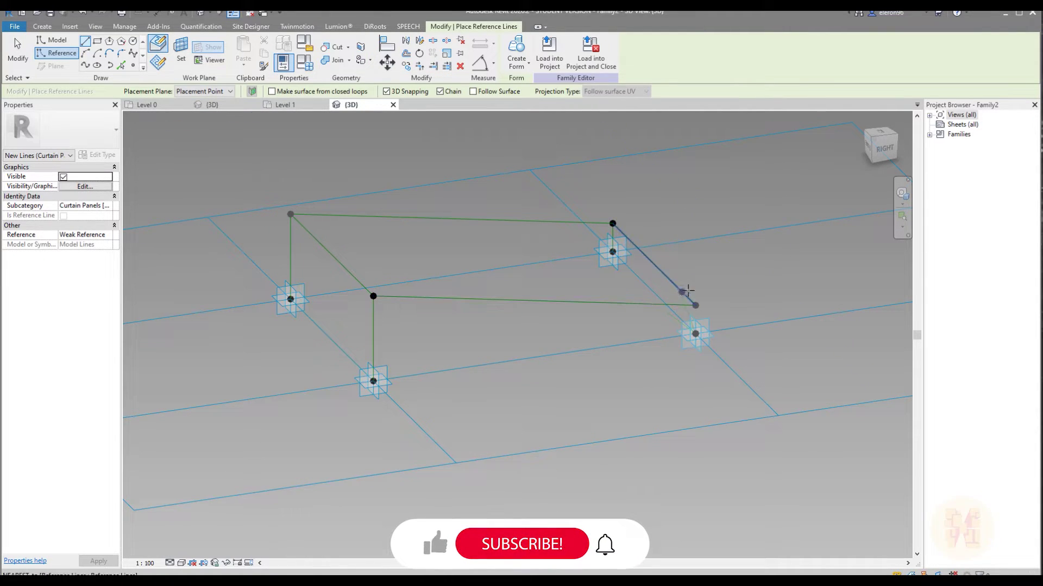
{"action": "left_click", "coordinate": [695, 306]}
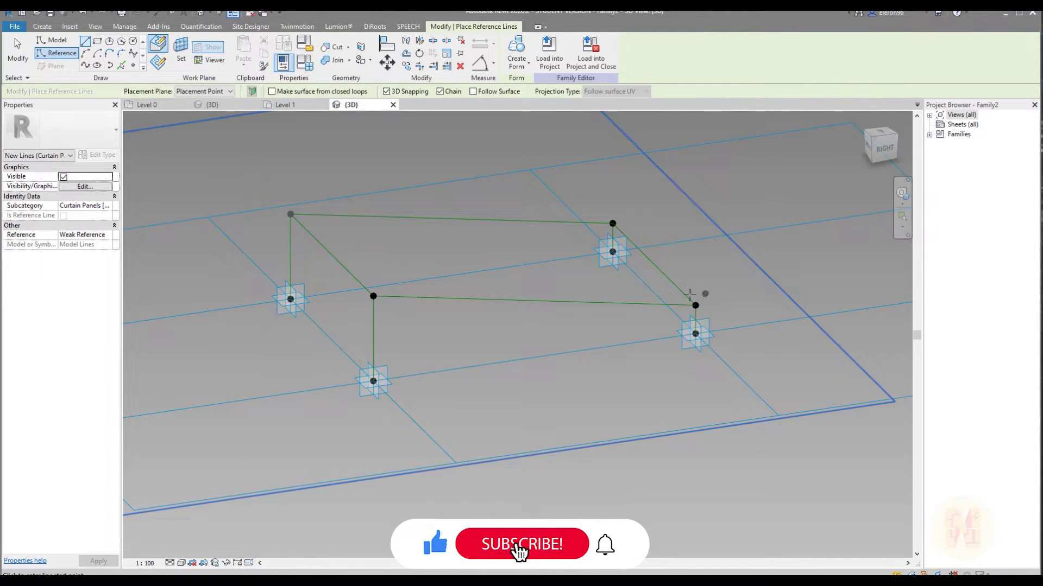
{"action": "key", "text": "Escape"}
{"action": "key", "text": "Escape"}
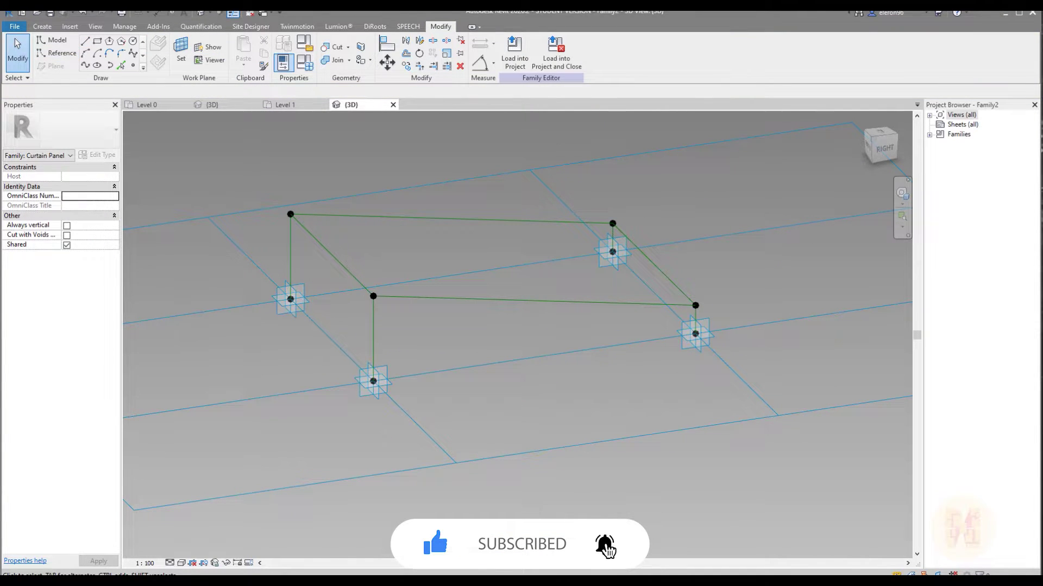
Step: Place two reference points, one low and one high, on each of the two tall vertical reference lines
{"action": "mouse_move", "coordinate": [436, 357]}
{"action": "middle_mouse_down", "text": "shift"}
{"action": "mouse_move", "coordinate": [493, 363]}
{"action": "mouse_move", "coordinate": [402, 341]}
{"action": "middle_mouse_up", "text": "shift"}
{"action": "scroll", "coordinate": [389, 333], "scroll_direction": "up", "scroll_amount": 3}
{"action": "left_click", "coordinate": [133, 65]}
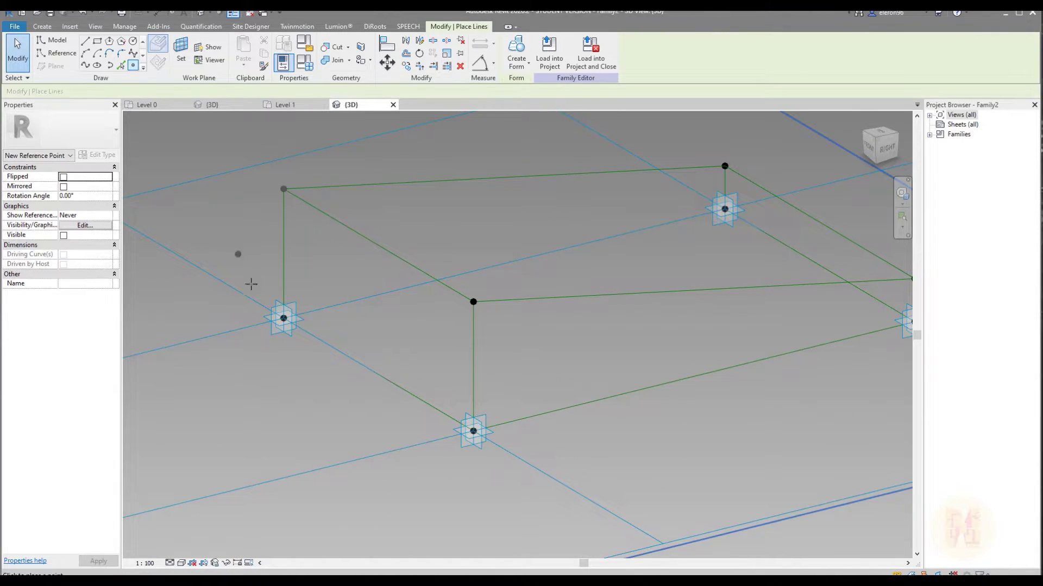
{"action": "left_click", "coordinate": [283, 287]}
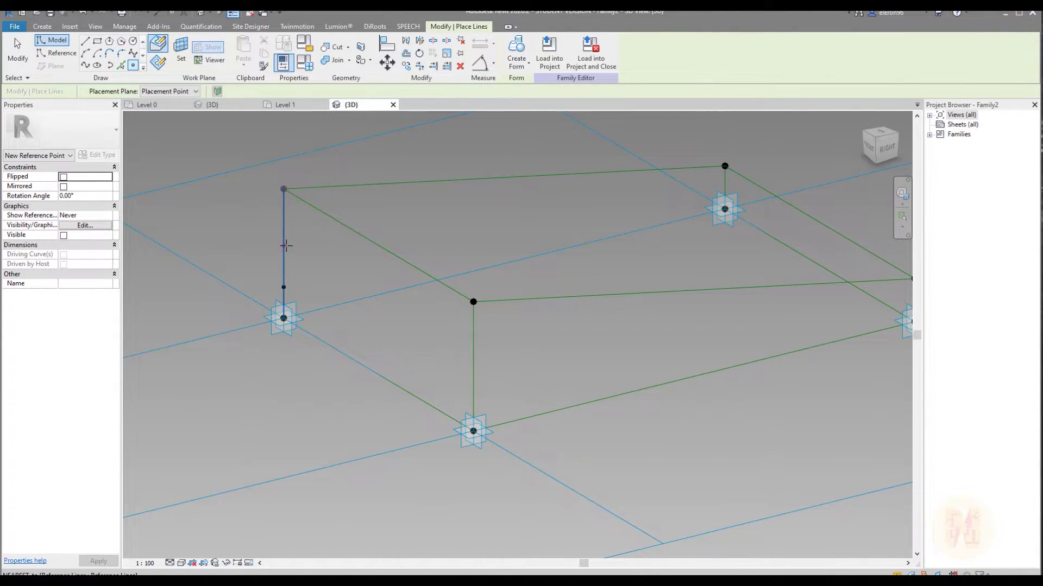
{"action": "left_click", "coordinate": [285, 230]}
{"action": "left_click", "coordinate": [473, 397]}
{"action": "left_click", "coordinate": [475, 352]}
{"action": "key", "text": "Escape"}
{"action": "key", "text": "Escape"}
Step: Measure the upper point on the left tall vertical line by Chord Length and set it to 800
{"action": "left_click_drag", "start_coordinate": [251, 219], "coordinate": [308, 243]}
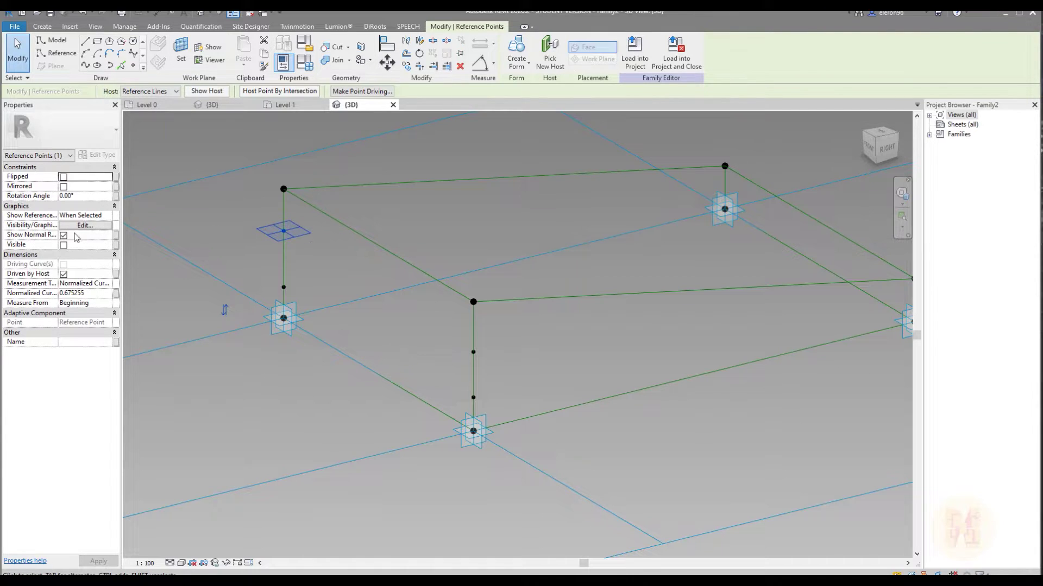
{"action": "left_click", "coordinate": [87, 283]}
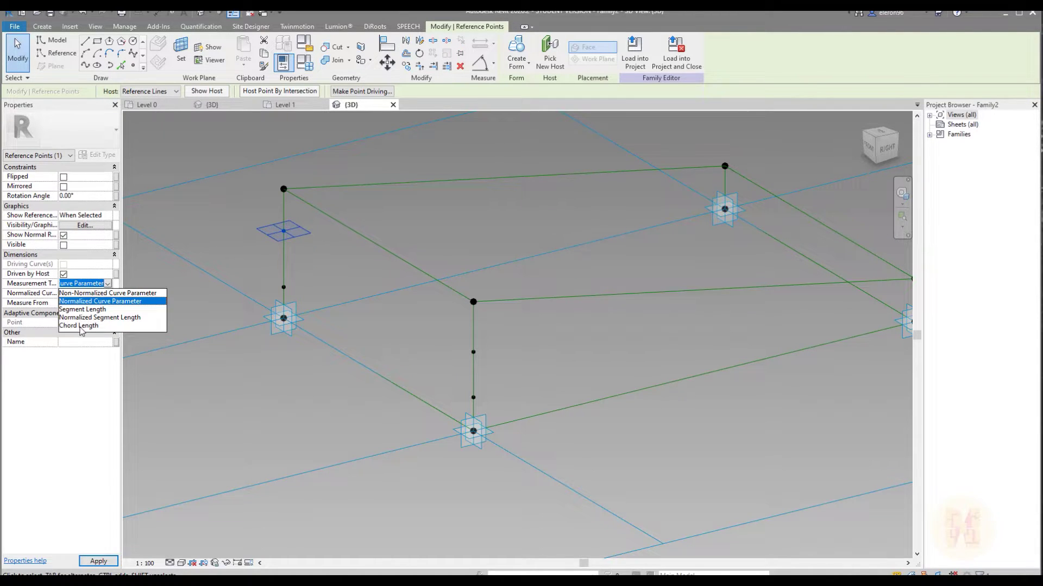
{"action": "left_click", "coordinate": [80, 326]}
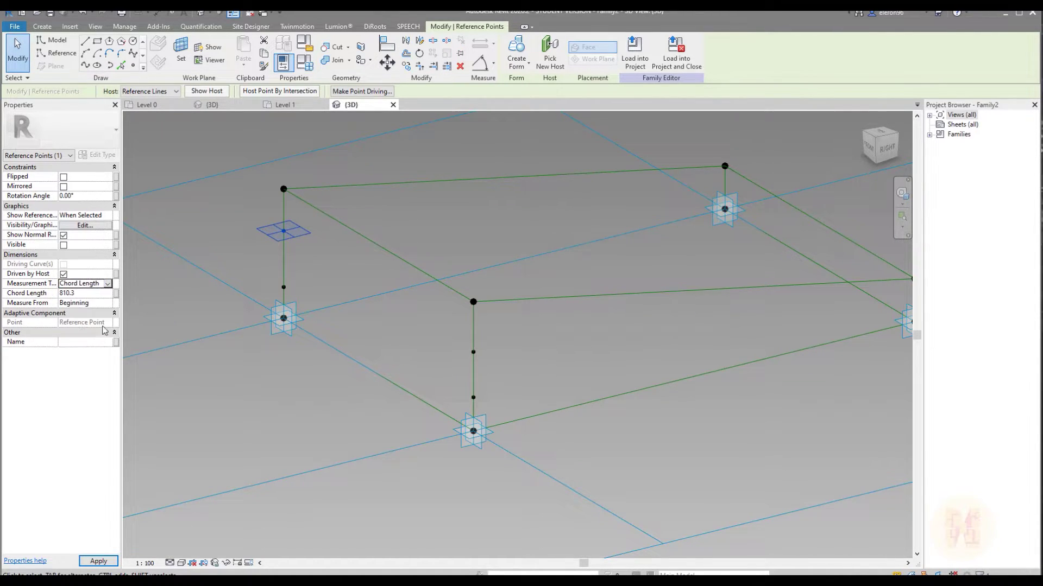
{"action": "left_click", "coordinate": [91, 294]}
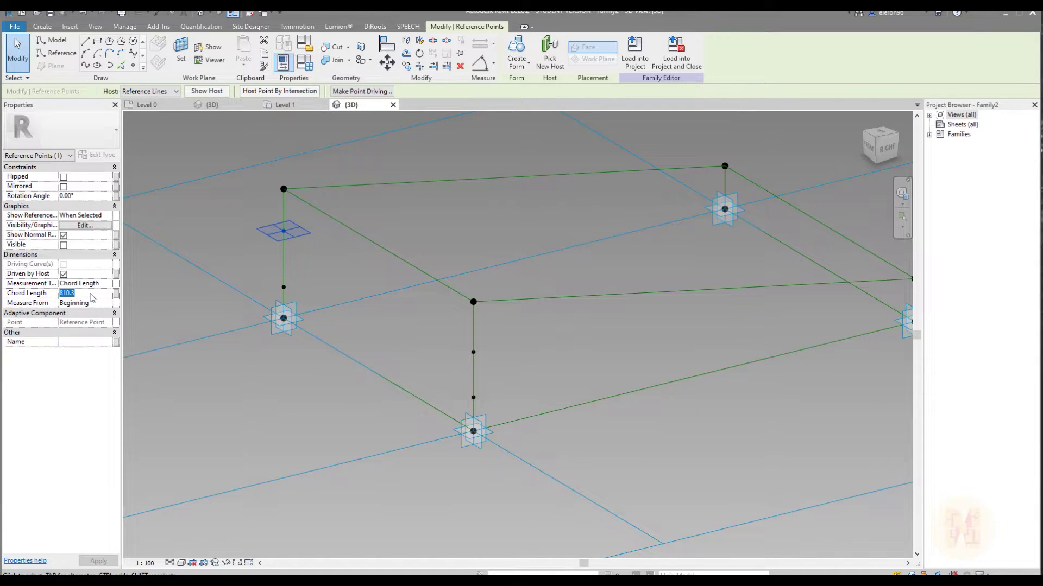
{"action": "type", "text": "800"}
Step: Measure the lower point on the left tall vertical line by Chord Length and set it to 300
{"action": "left_click", "coordinate": [284, 287]}
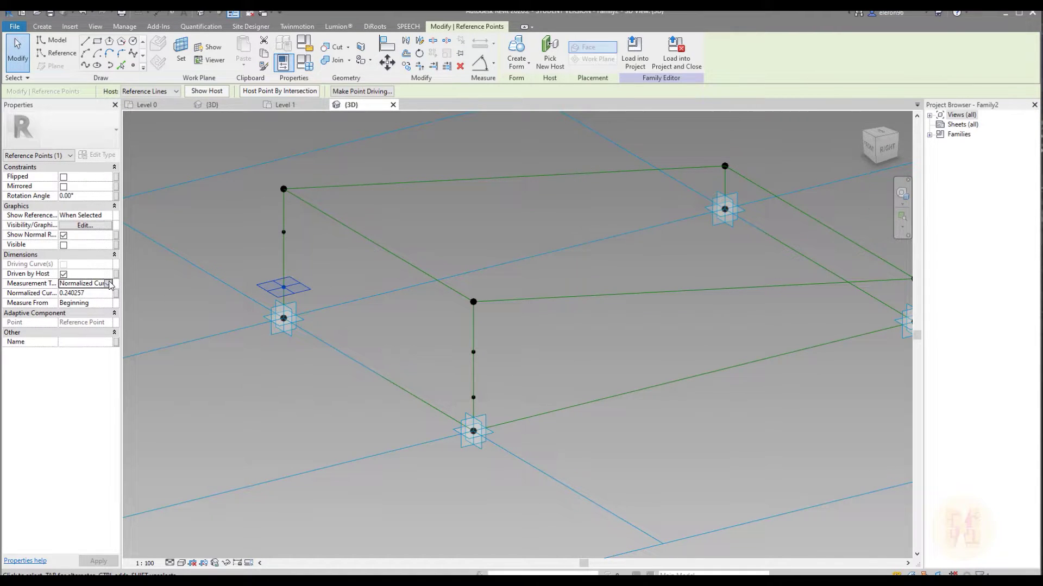
{"action": "left_click", "coordinate": [107, 284]}
{"action": "left_click", "coordinate": [76, 325]}
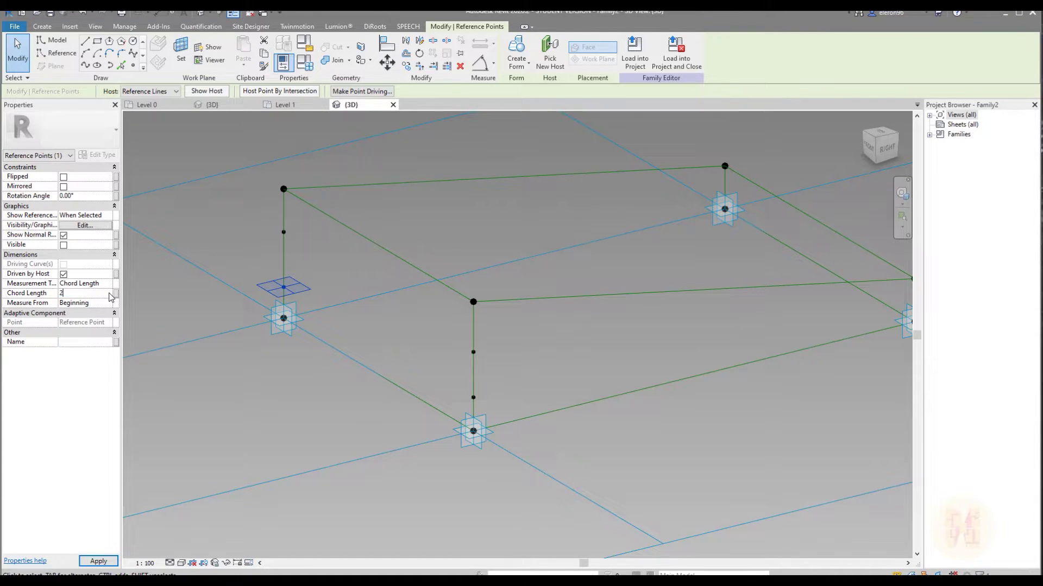
{"action": "left_click", "coordinate": [406, 321]}
{"action": "left_click", "coordinate": [282, 296]}
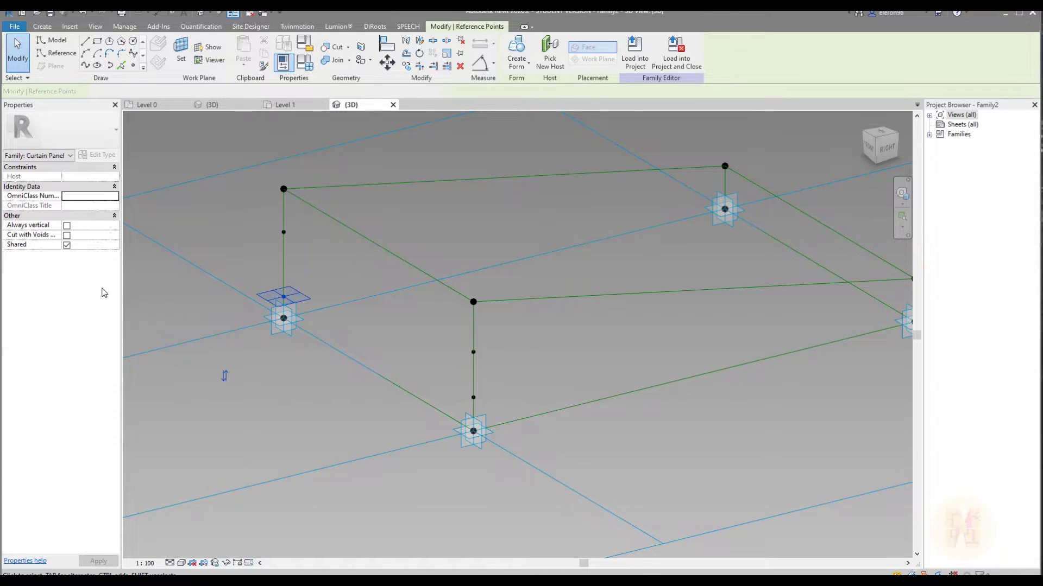
{"action": "left_click", "coordinate": [85, 293]}
{"action": "type", "text": "300.0"}
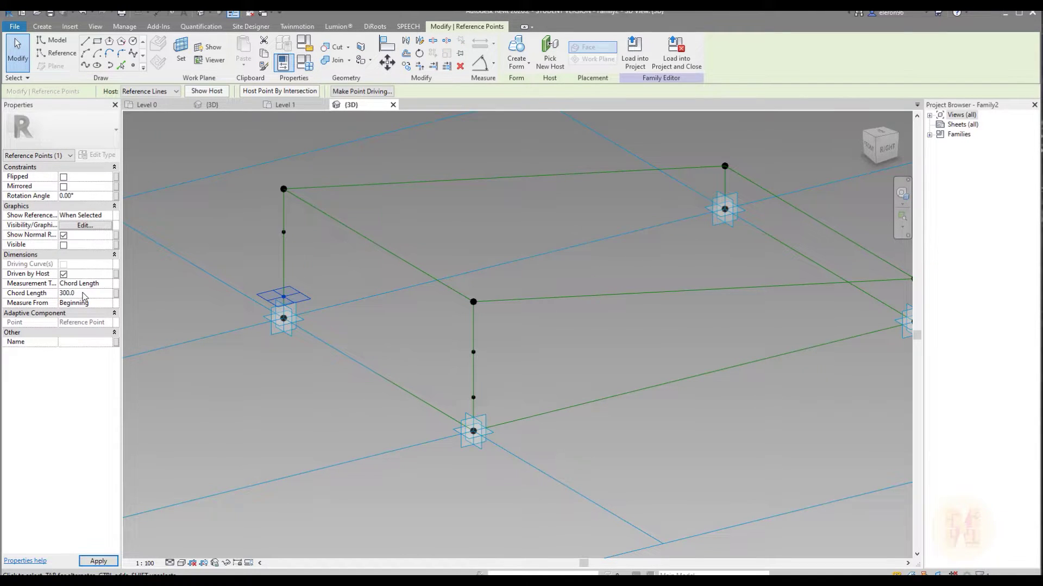
{"action": "left_click", "coordinate": [429, 354]}
Step: Make the upper point on the right tall vertical line always show all its reference planes, not only the normal one
{"action": "mouse_move", "coordinate": [429, 354]}
{"action": "middle_mouse_down", "text": "shift"}
{"action": "mouse_move", "coordinate": [413, 356]}
{"action": "mouse_move", "coordinate": [430, 339]}
{"action": "middle_mouse_up", "text": "shift"}
{"action": "scroll", "coordinate": [570, 373], "scroll_direction": "up", "scroll_amount": 1}
{"action": "middle_click_drag", "start_coordinate": [572, 375], "coordinate": [534, 370]}
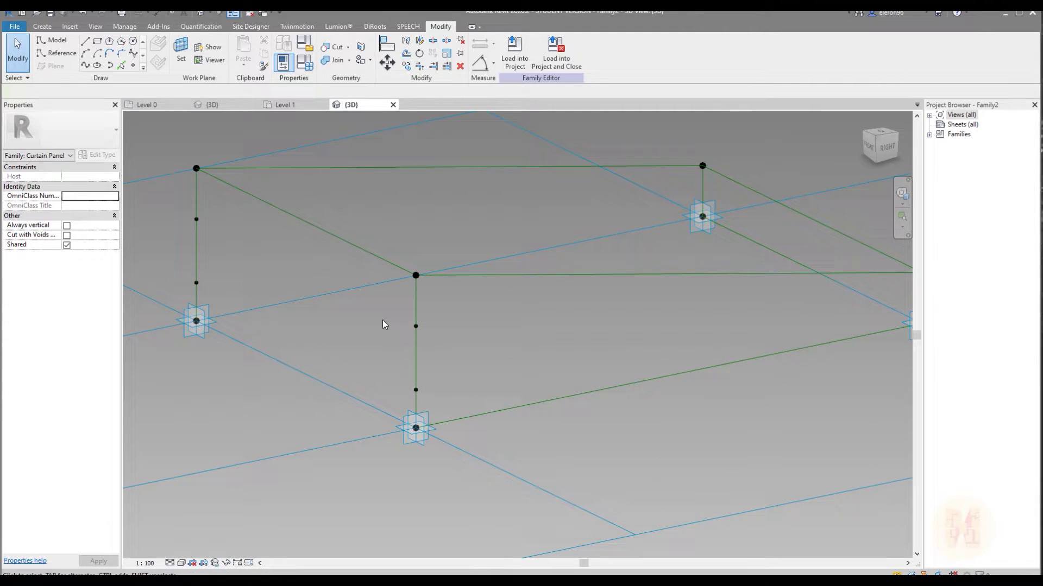
{"action": "left_click", "coordinate": [429, 338]}
{"action": "left_click", "coordinate": [63, 237]}
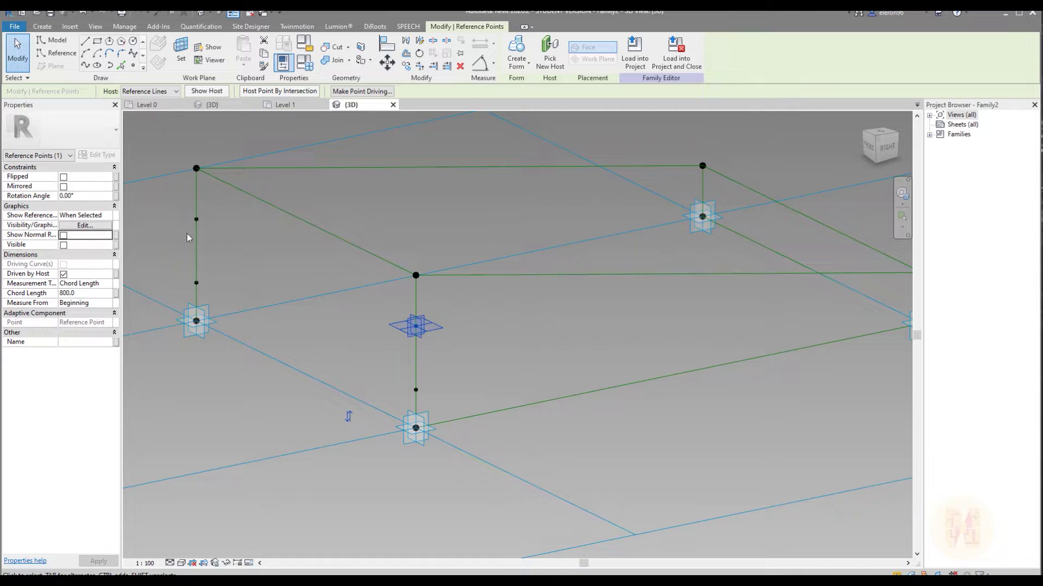
{"action": "left_click", "coordinate": [107, 216]}
{"action": "left_click", "coordinate": [87, 226]}
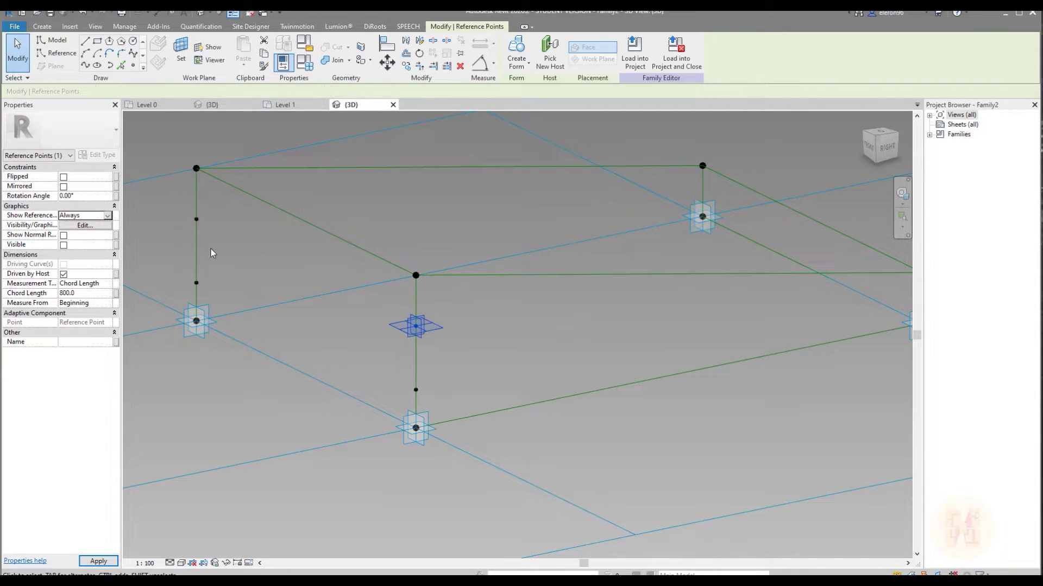
{"action": "left_click", "coordinate": [239, 249]}
Step: Make the upper point on the left tall vertical line always show all its reference planes, not only the normal one
{"action": "middle_click_drag", "start_coordinate": [261, 261], "coordinate": [335, 268]}
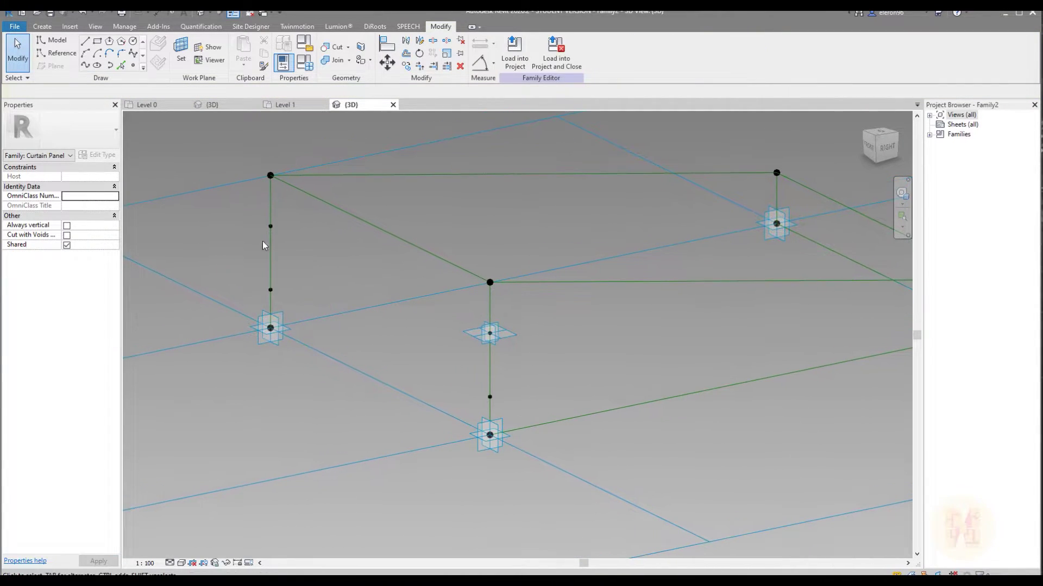
{"action": "left_click", "coordinate": [304, 242]}
{"action": "left_click", "coordinate": [107, 216]}
{"action": "left_click", "coordinate": [81, 226]}
{"action": "left_click", "coordinate": [63, 235]}
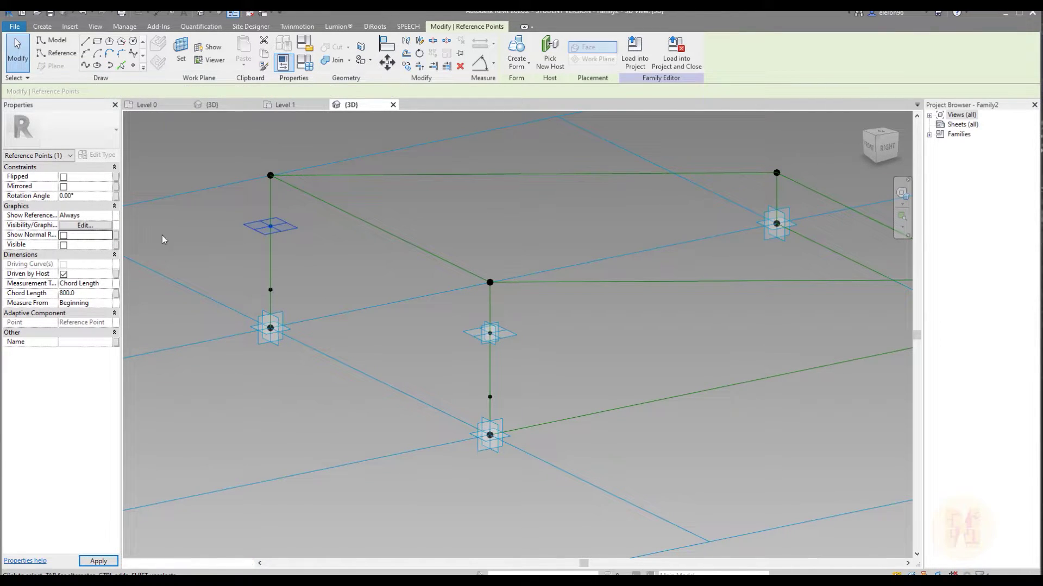
{"action": "left_click", "coordinate": [421, 341]}
Step: Place a reference point directly on the upper point of the left tall vertical line, accepting the coincident position
{"action": "mouse_move", "coordinate": [421, 341]}
{"action": "middle_mouse_down", "text": "shift"}
{"action": "mouse_move", "coordinate": [463, 346]}
{"action": "mouse_move", "coordinate": [402, 326]}
{"action": "mouse_move", "coordinate": [396, 294]}
{"action": "mouse_move", "coordinate": [424, 360]}
{"action": "mouse_move", "coordinate": [262, 251]}
{"action": "middle_mouse_up", "text": "shift"}
{"action": "scroll", "coordinate": [262, 212], "scroll_direction": "up", "scroll_amount": 5}
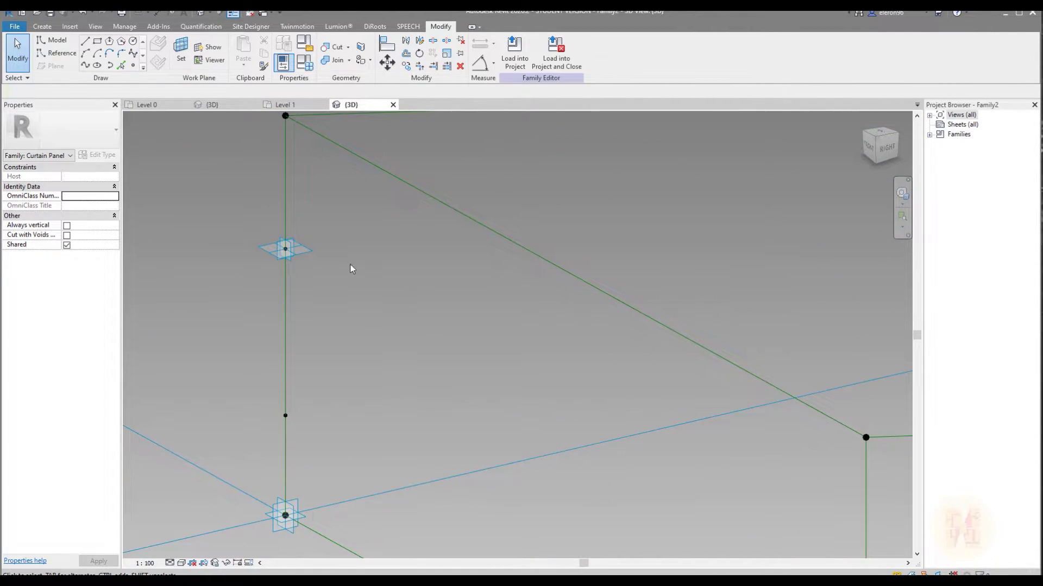
{"action": "left_click", "coordinate": [54, 52]}
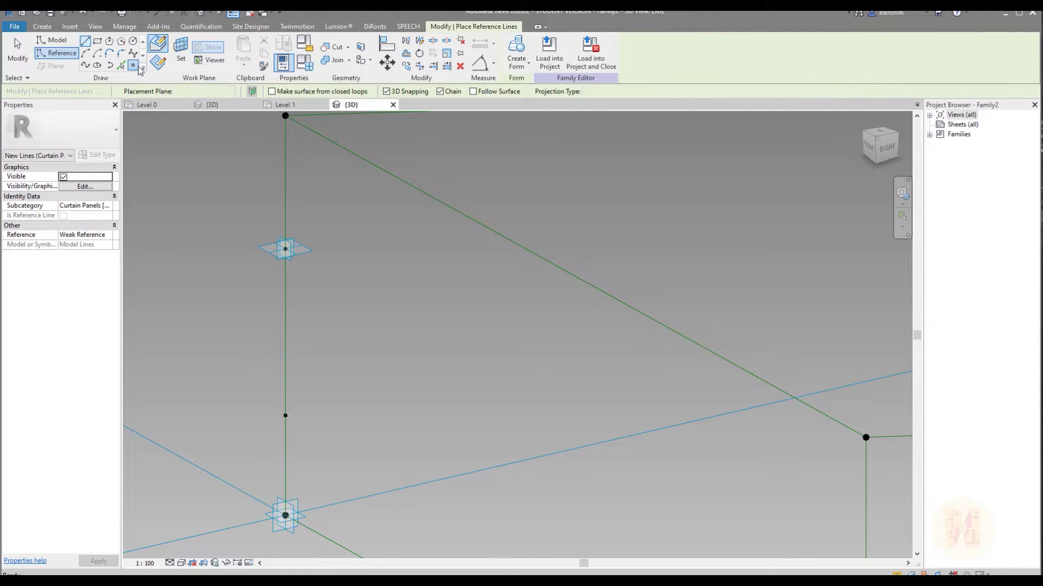
{"action": "left_click", "coordinate": [134, 66]}
{"action": "left_click", "coordinate": [180, 53]}
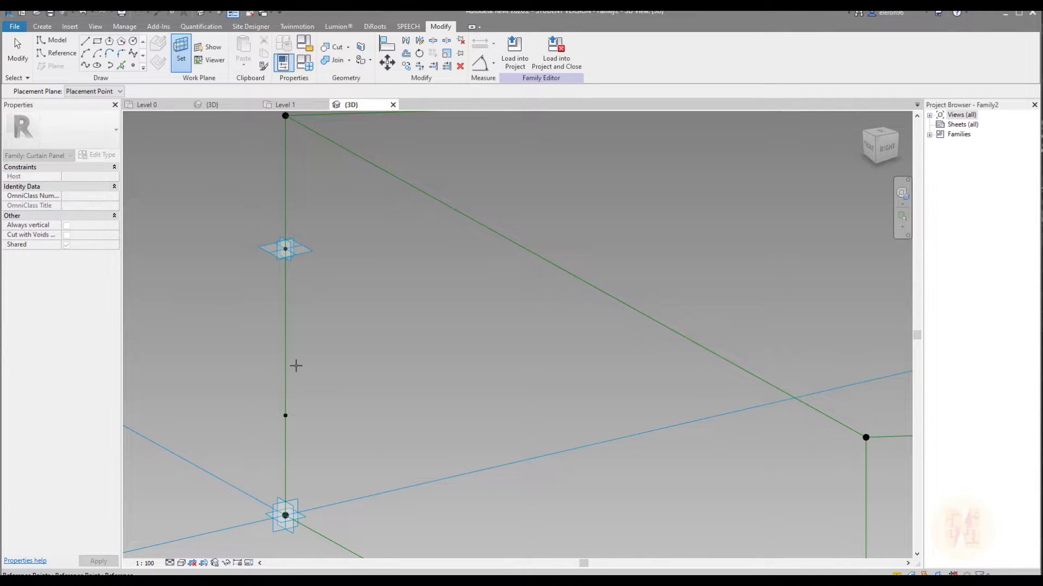
{"action": "scroll", "coordinate": [296, 366], "scroll_direction": "down", "scroll_amount": 3}
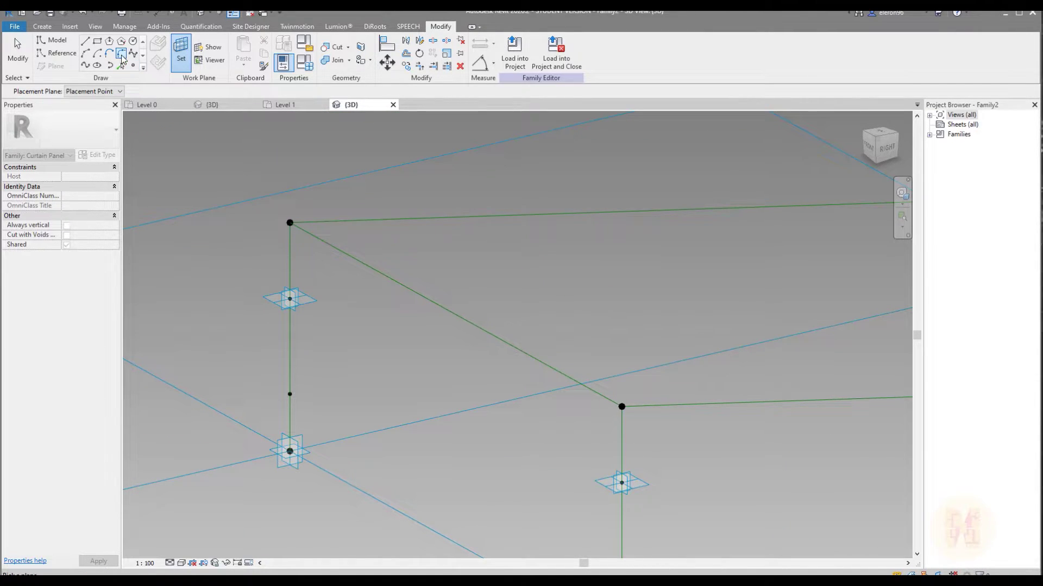
{"action": "left_click", "coordinate": [134, 66]}
{"action": "scroll", "coordinate": [288, 275], "scroll_direction": "up", "scroll_amount": 3}
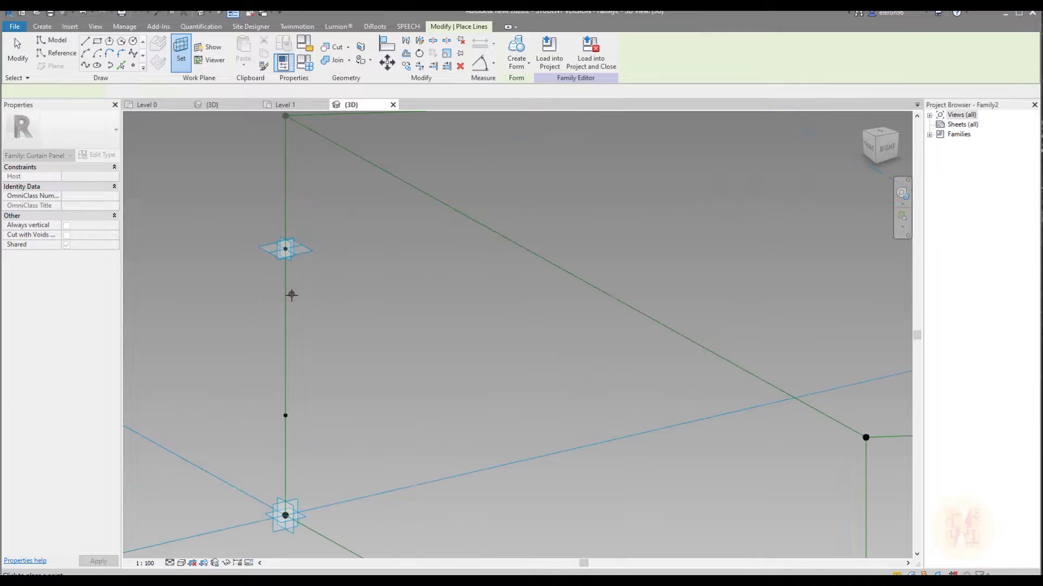
{"action": "left_click", "coordinate": [285, 251]}
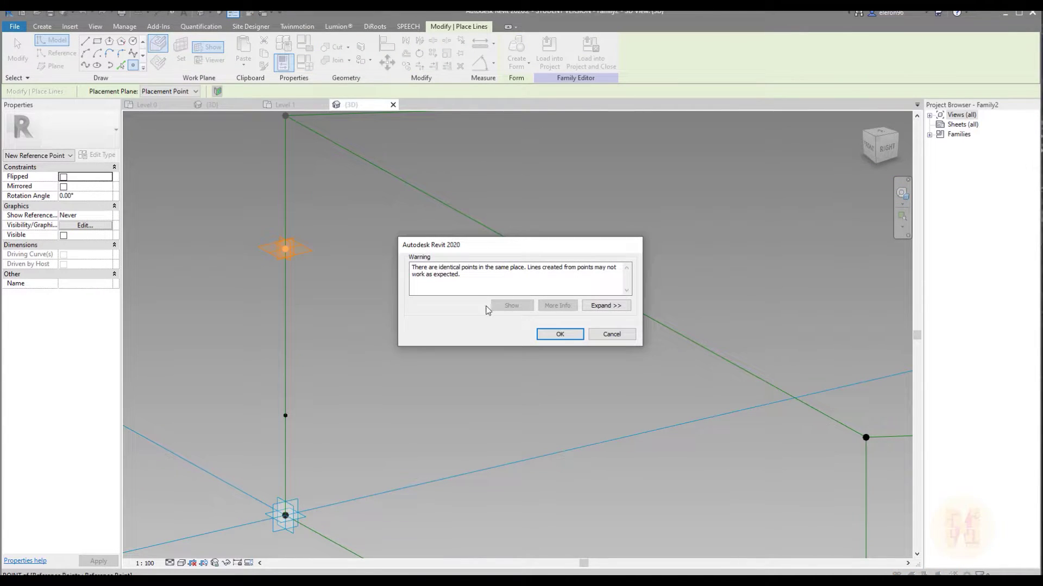
{"action": "left_click", "coordinate": [567, 336]}
{"action": "key", "text": "Escape"}
{"action": "key", "text": "Escape"}
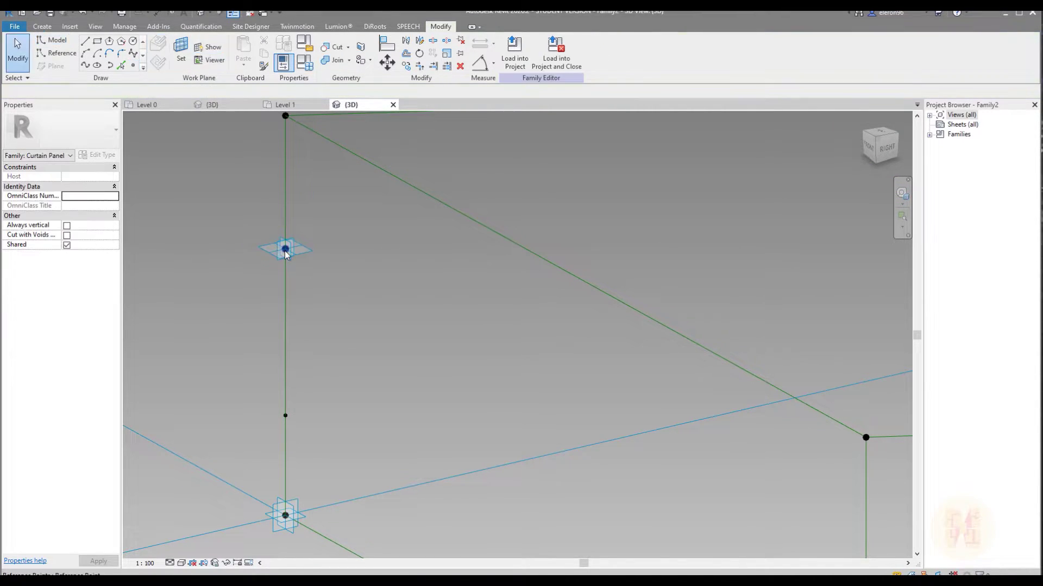
Step: Pull the reference point at the left tall vertical line's upper point sideways off that line
{"action": "left_click", "coordinate": [286, 251]}
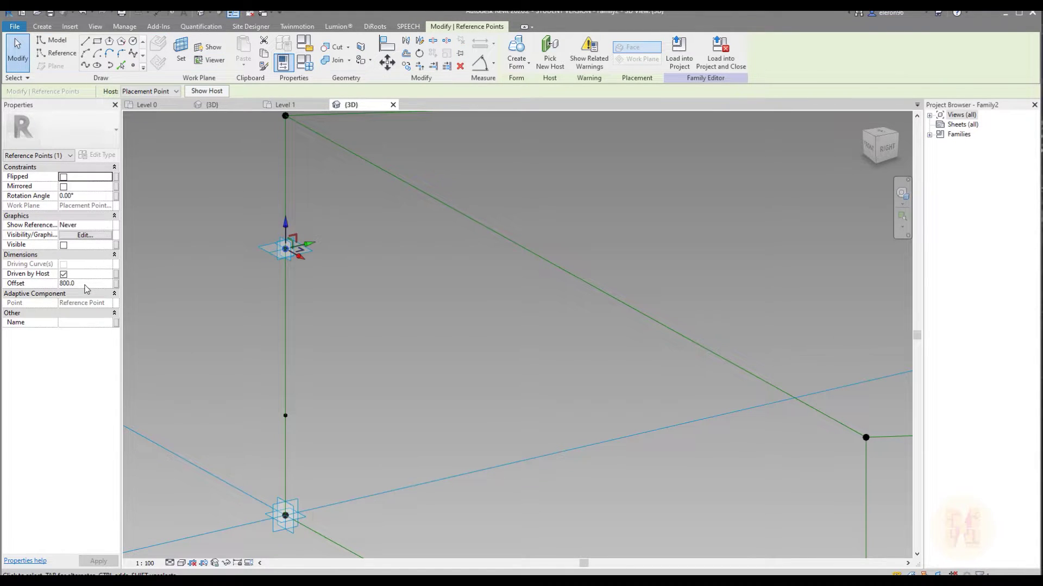
{"action": "left_click_drag", "start_coordinate": [307, 243], "coordinate": [401, 225]}
{"action": "left_click", "coordinate": [369, 248]}
Step: Place one reference point on each of the two upper sloping lines and each of the two lower lines, near their outer ends
{"action": "scroll", "coordinate": [412, 304], "scroll_direction": "down", "scroll_amount": 5}
{"action": "middle_click_drag", "start_coordinate": [488, 395], "coordinate": [471, 387], "text": "shift"}
{"action": "scroll", "coordinate": [608, 287], "scroll_direction": "up", "scroll_amount": 2}
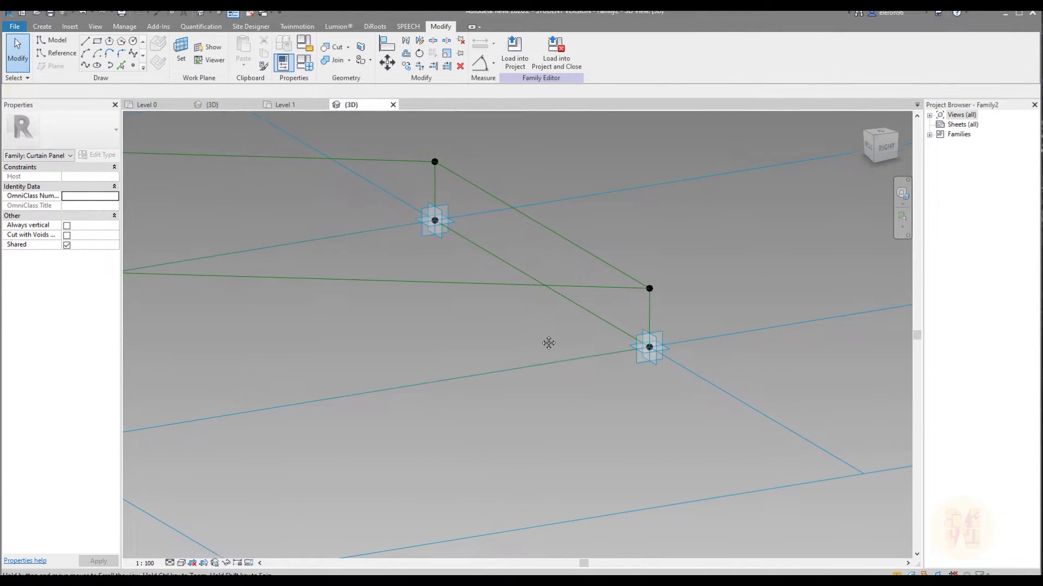
{"action": "left_click", "coordinate": [133, 65]}
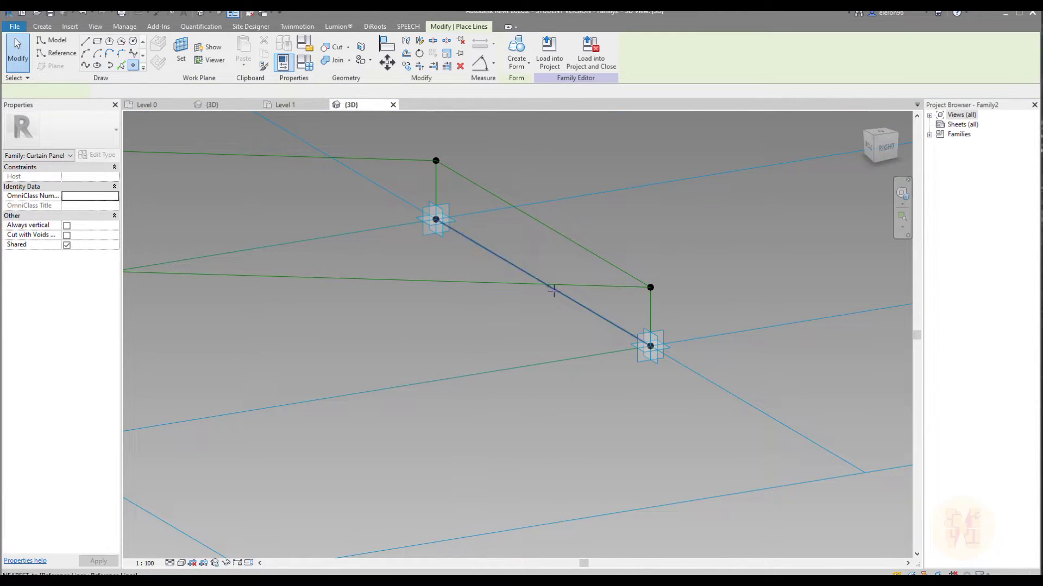
{"action": "left_click", "coordinate": [563, 284]}
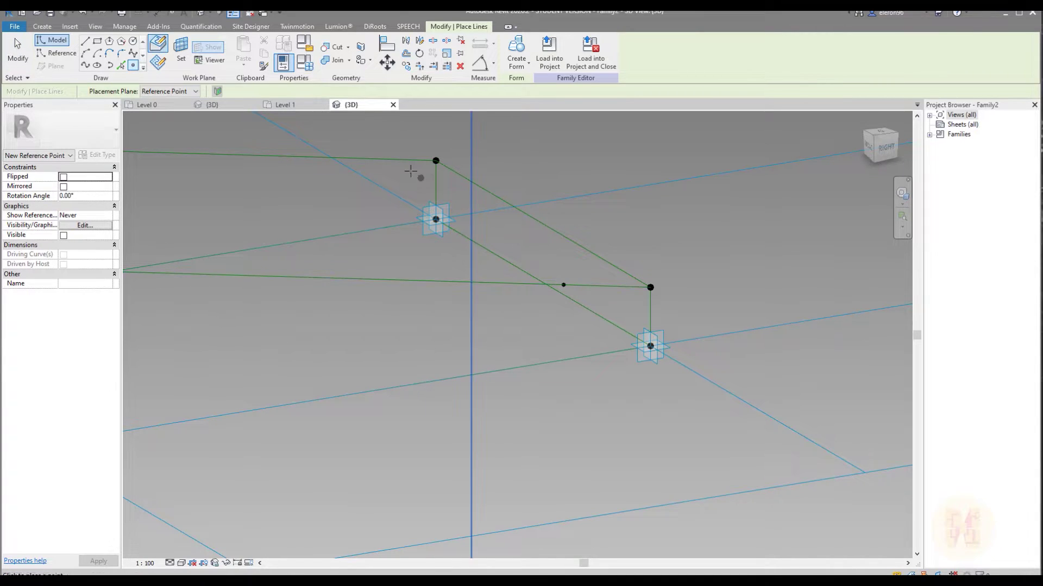
{"action": "left_click", "coordinate": [383, 159]}
{"action": "left_click", "coordinate": [579, 357]}
{"action": "left_click", "coordinate": [381, 228]}
{"action": "key", "text": "Escape"}
{"action": "key", "text": "Escape"}
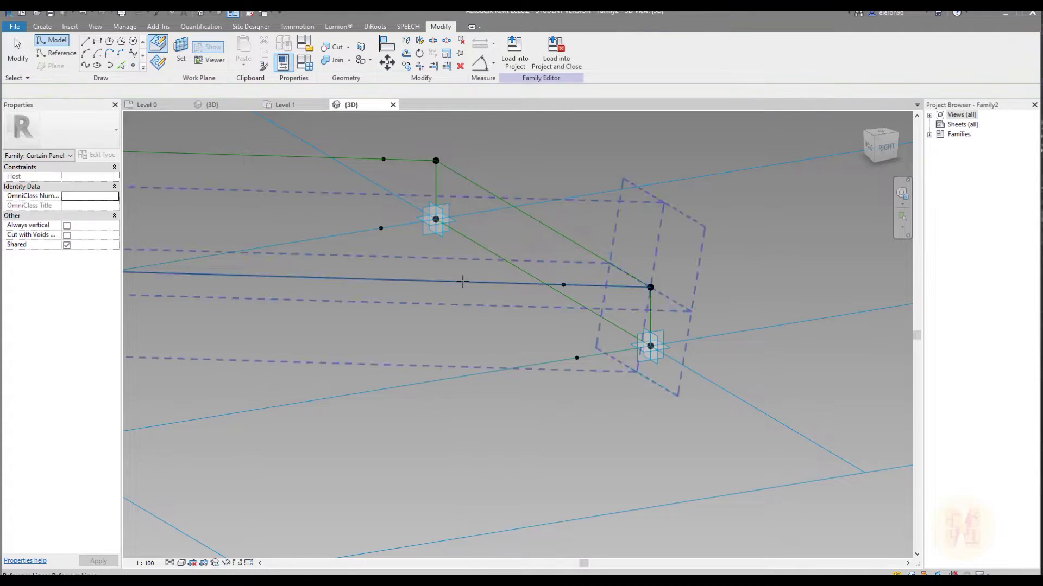
Step: Measure the new point on the near lower line by Chord Length and set it to 3900
{"action": "middle_click_drag", "start_coordinate": [625, 304], "coordinate": [446, 284], "text": "shift"}
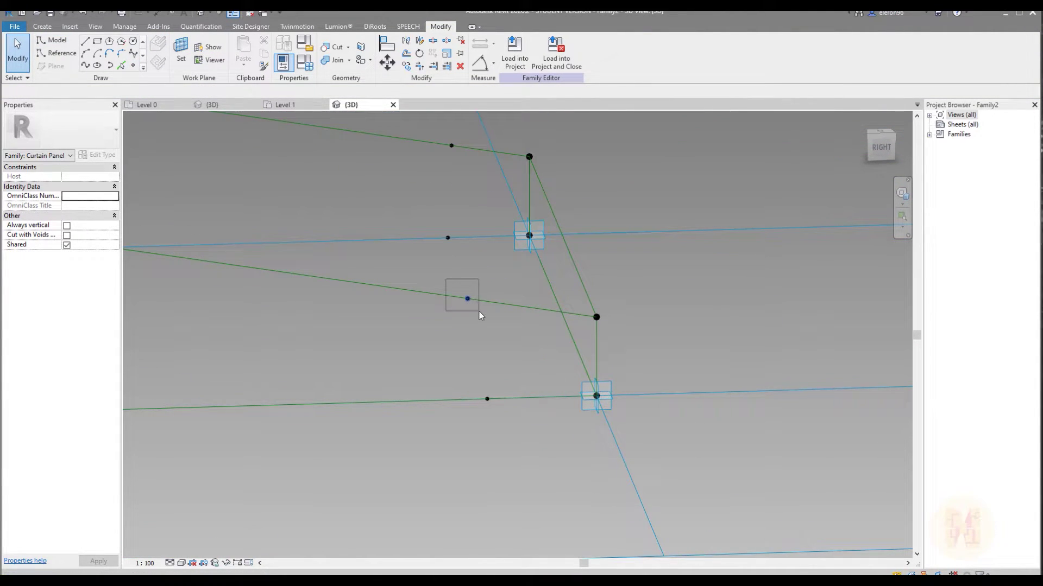
{"action": "left_click", "coordinate": [479, 315]}
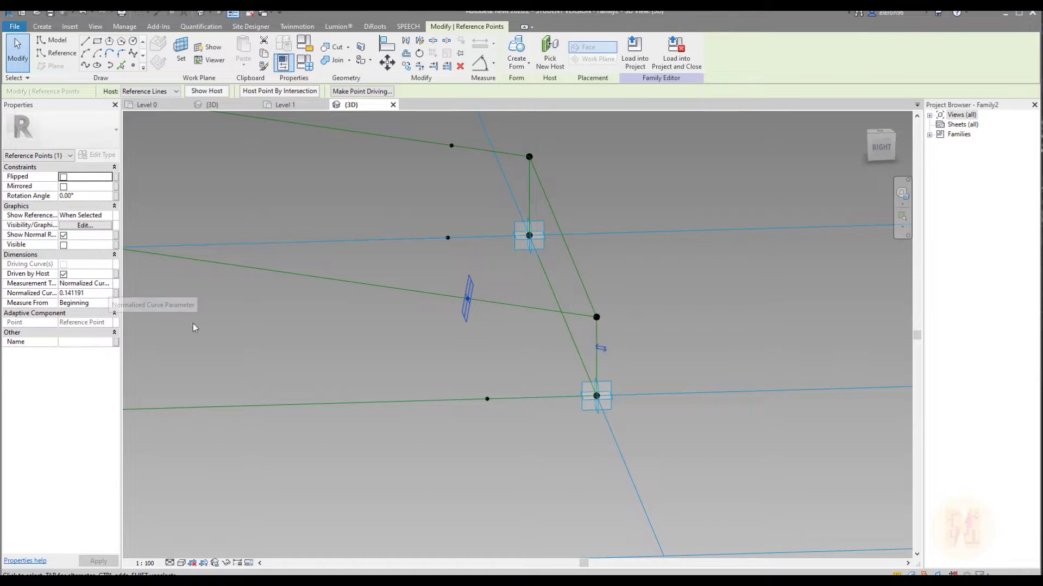
{"action": "left_click_drag", "start_coordinate": [457, 369], "coordinate": [501, 418]}
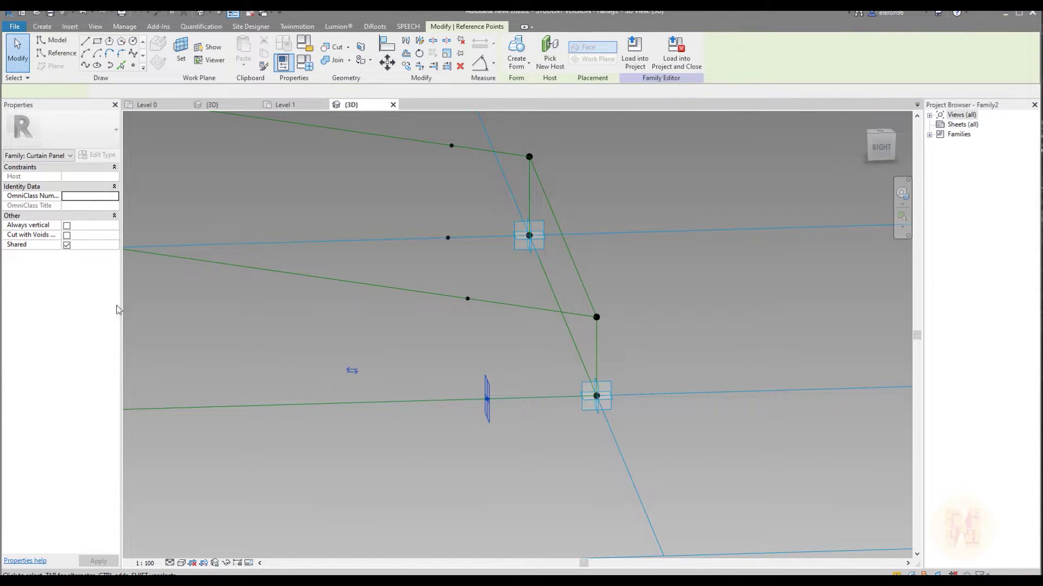
{"action": "left_click", "coordinate": [110, 285]}
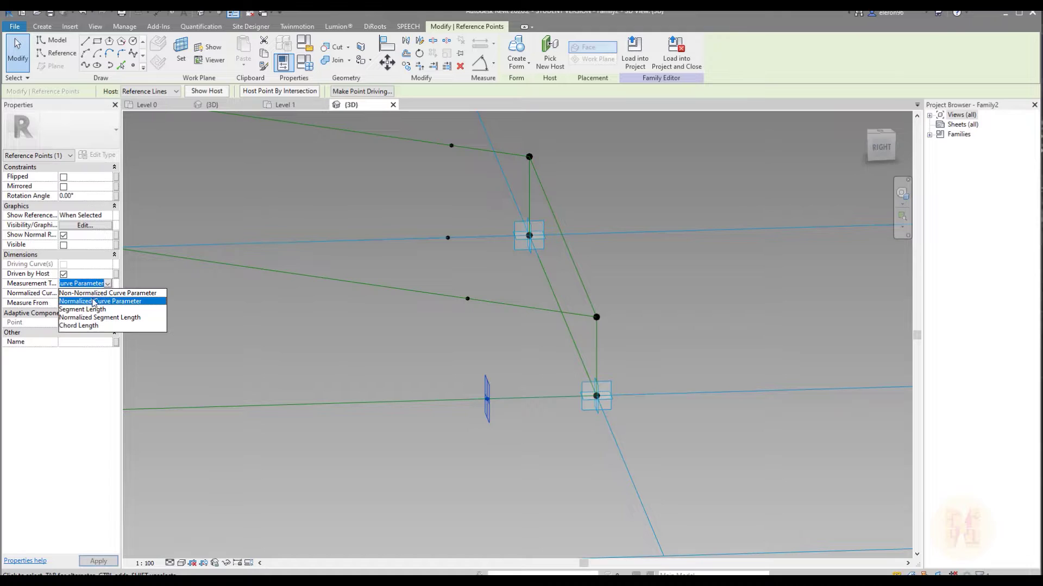
{"action": "left_click", "coordinate": [80, 326]}
{"action": "left_click", "coordinate": [85, 294]}
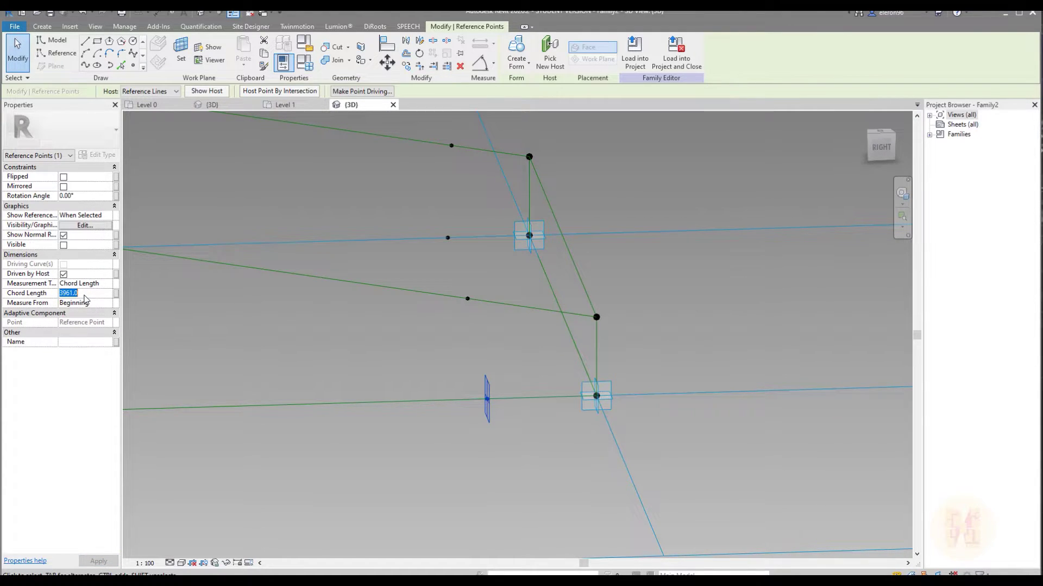
{"action": "type", "text": "39"}
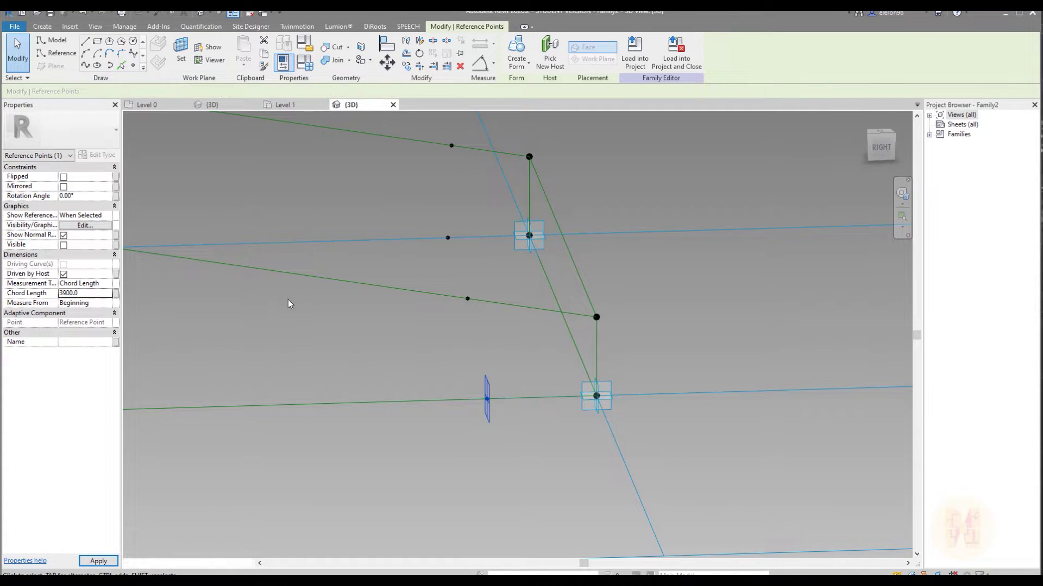
{"action": "left_click", "coordinate": [460, 354]}
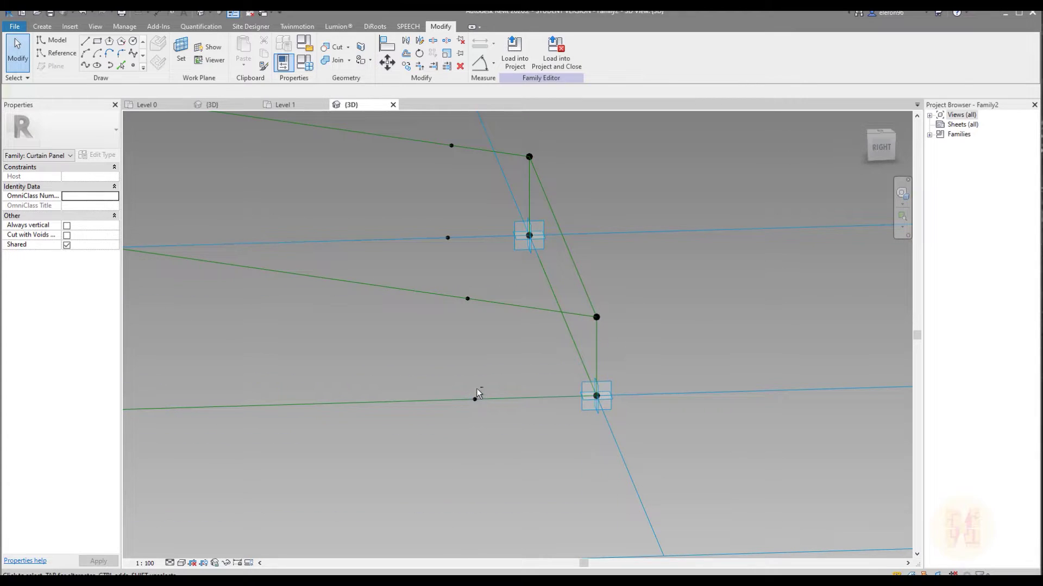
Step: In the Right view, slide the points along the reference lines so the upper ones sit vertically above the lower ones
{"action": "key", "text": "l"}
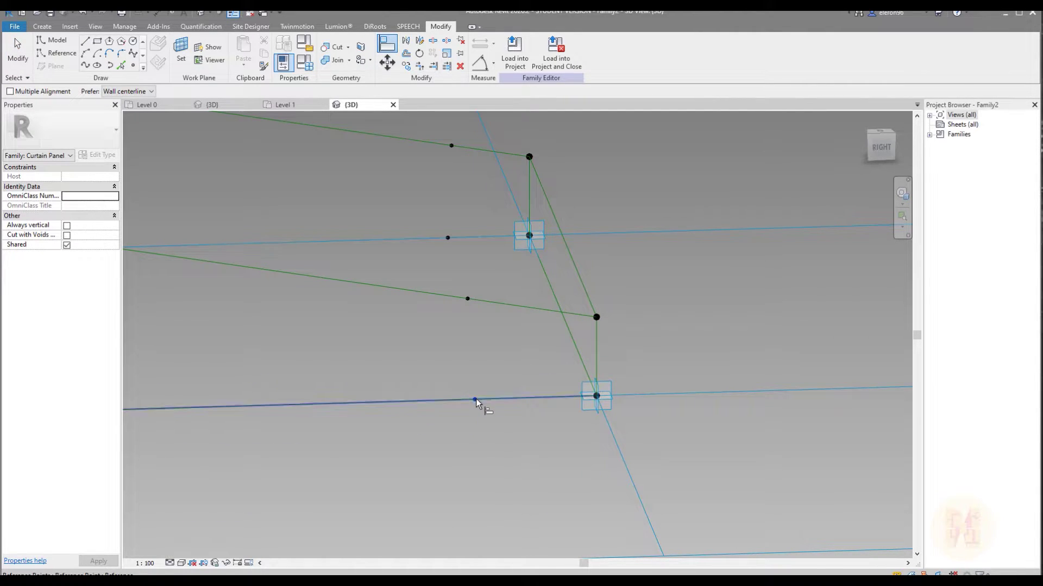
{"action": "middle_click_drag", "start_coordinate": [476, 376], "coordinate": [498, 340], "text": "shift"}
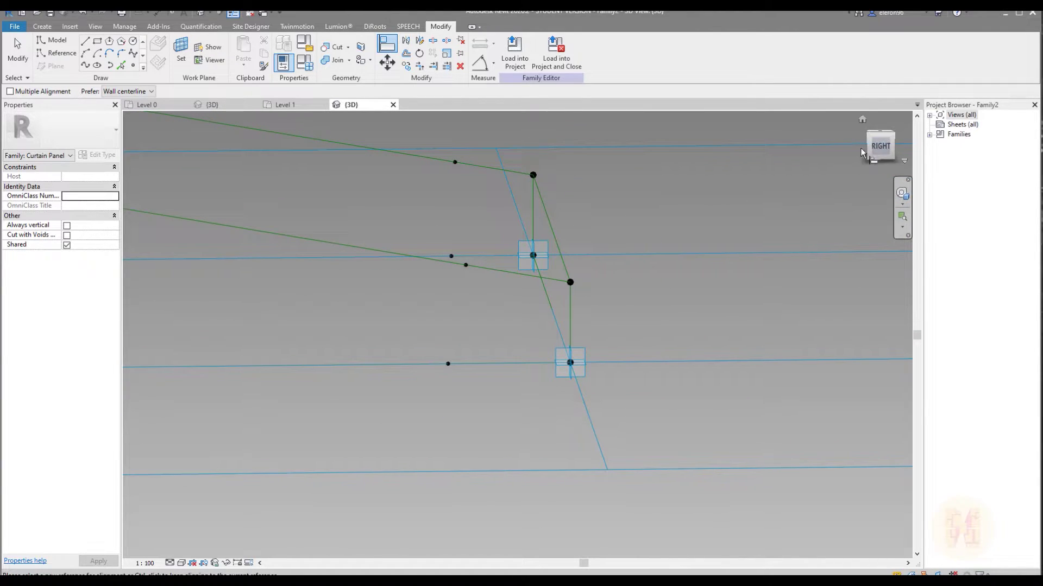
{"action": "left_click", "coordinate": [880, 146]}
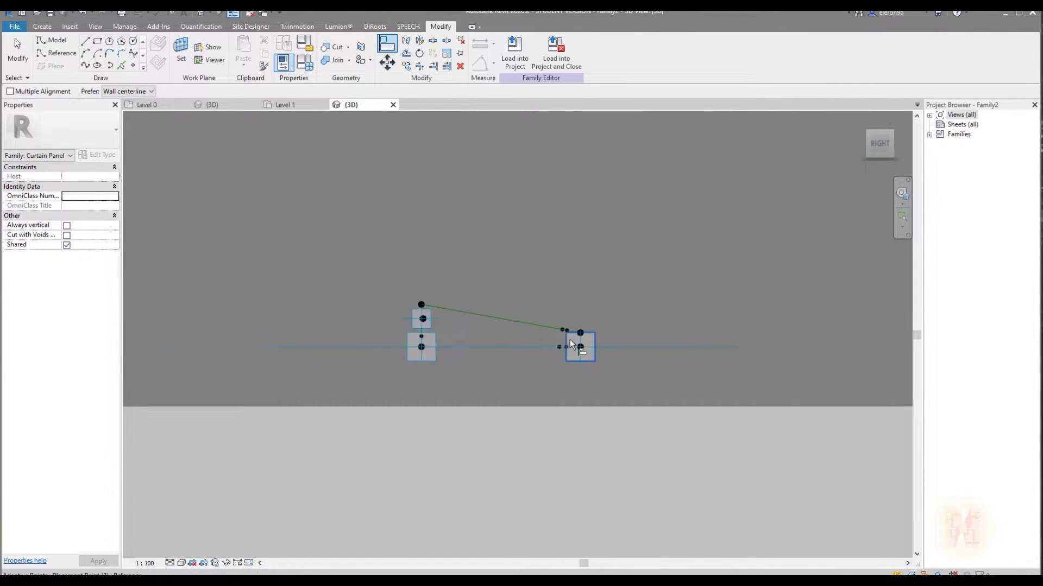
{"action": "scroll", "coordinate": [569, 340], "scroll_direction": "up", "scroll_amount": 8}
{"action": "key", "text": "Escape"}
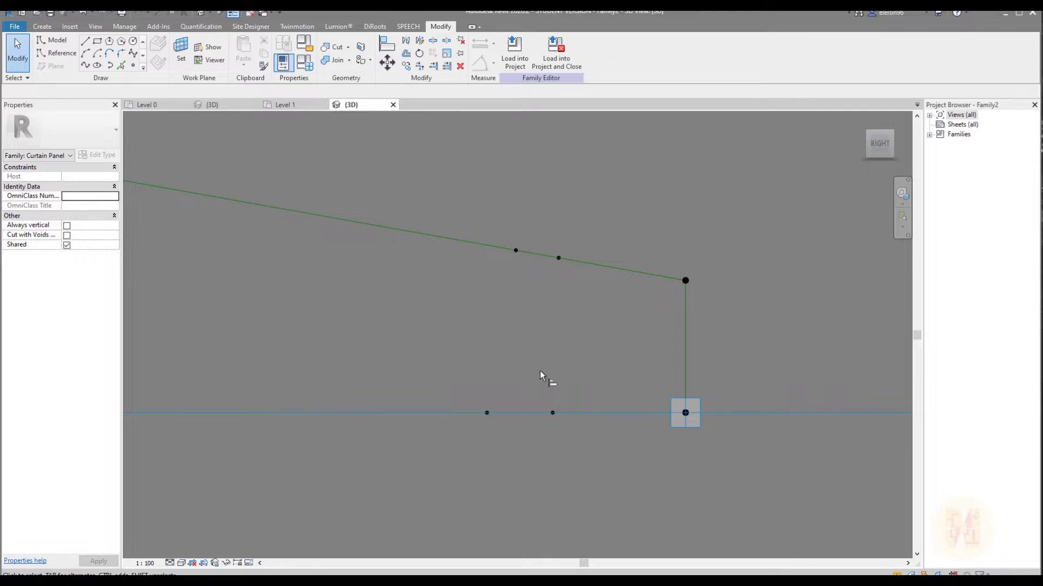
{"action": "left_click", "coordinate": [517, 251]}
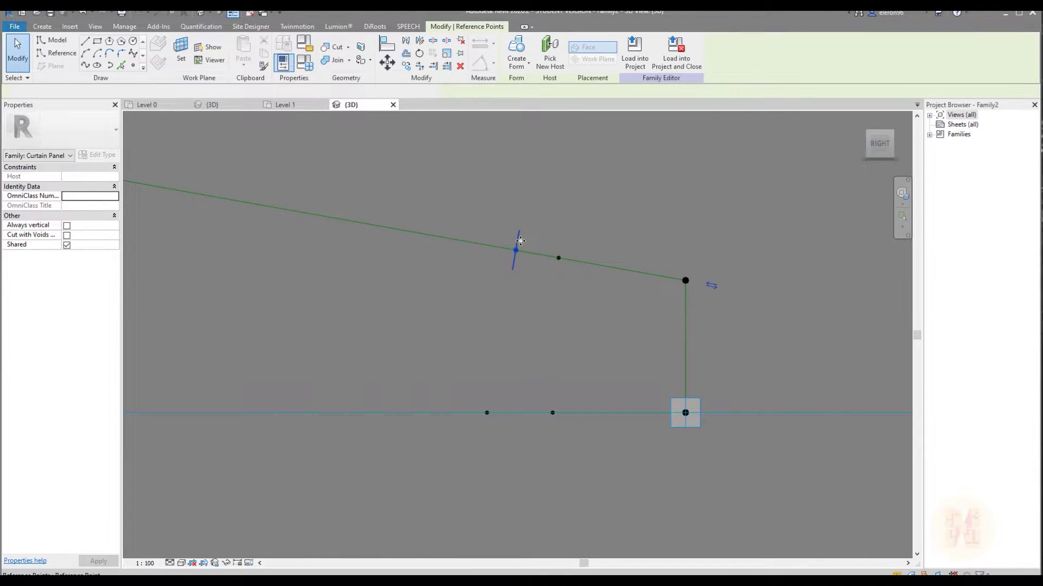
{"action": "left_click_drag", "start_coordinate": [505, 249], "coordinate": [454, 345]}
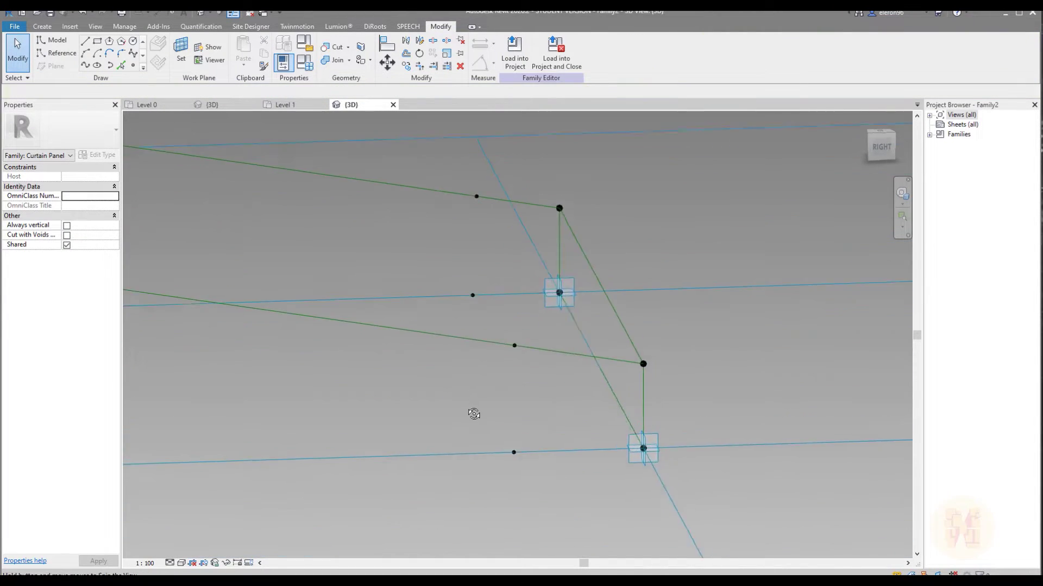
Step: Set the work plane to the sloping upper line's end plane and place a reference point on that line's end, accepting the coincident position
{"action": "left_click", "coordinate": [181, 54]}
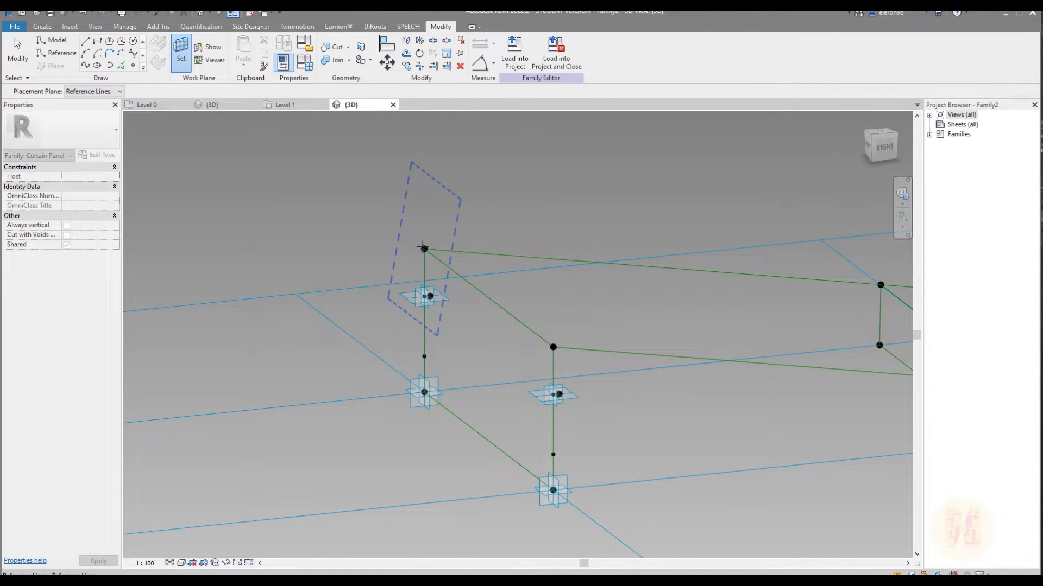
{"action": "left_click", "coordinate": [423, 248]}
{"action": "left_click", "coordinate": [424, 249]}
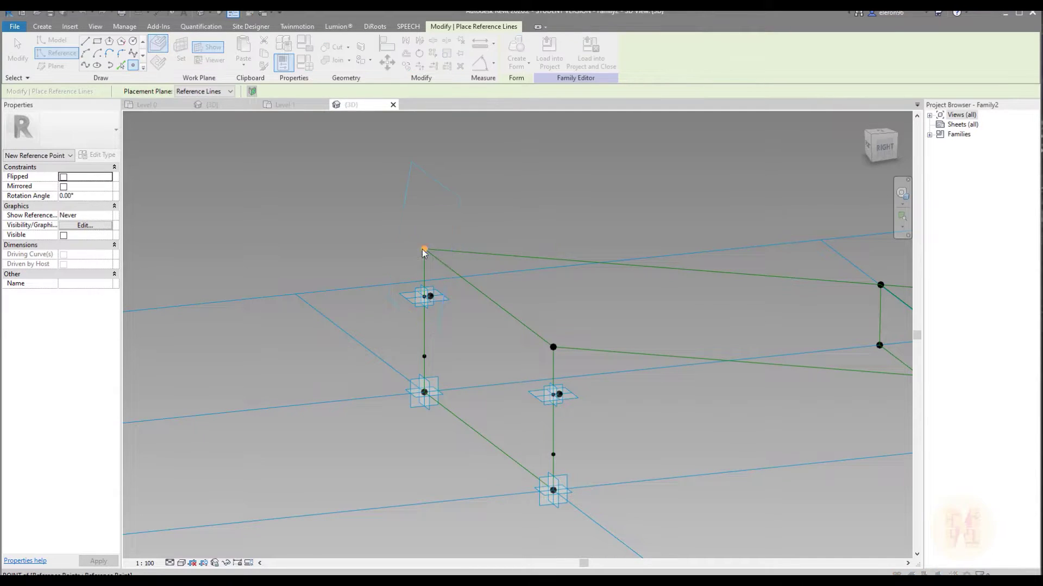
{"action": "left_click", "coordinate": [559, 333]}
{"action": "key", "text": "Escape"}
{"action": "key", "text": "Escape"}
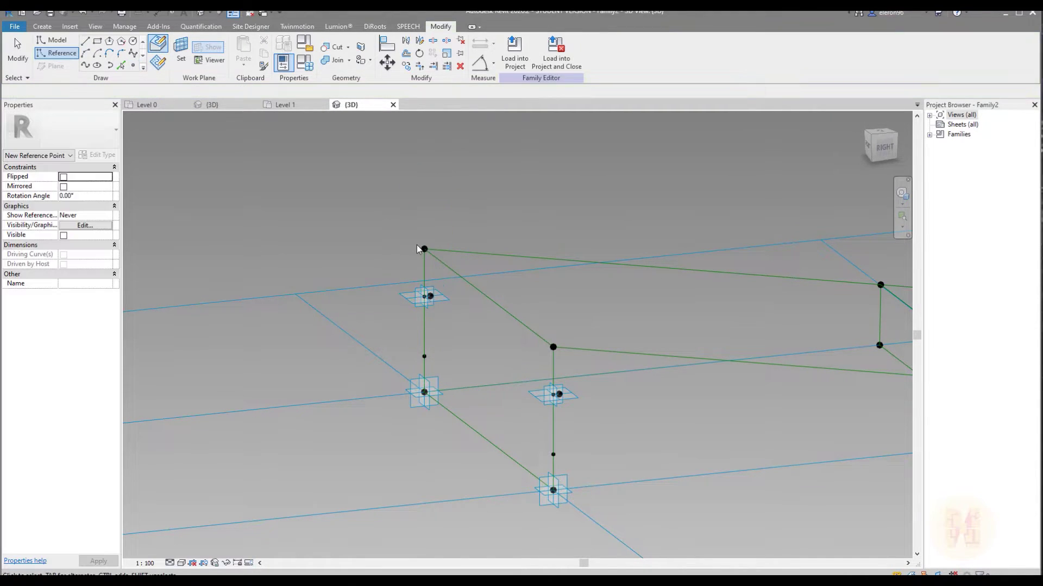
Step: Set the offset of the reference point on the sloping line's end to 650
{"action": "left_click", "coordinate": [424, 248]}
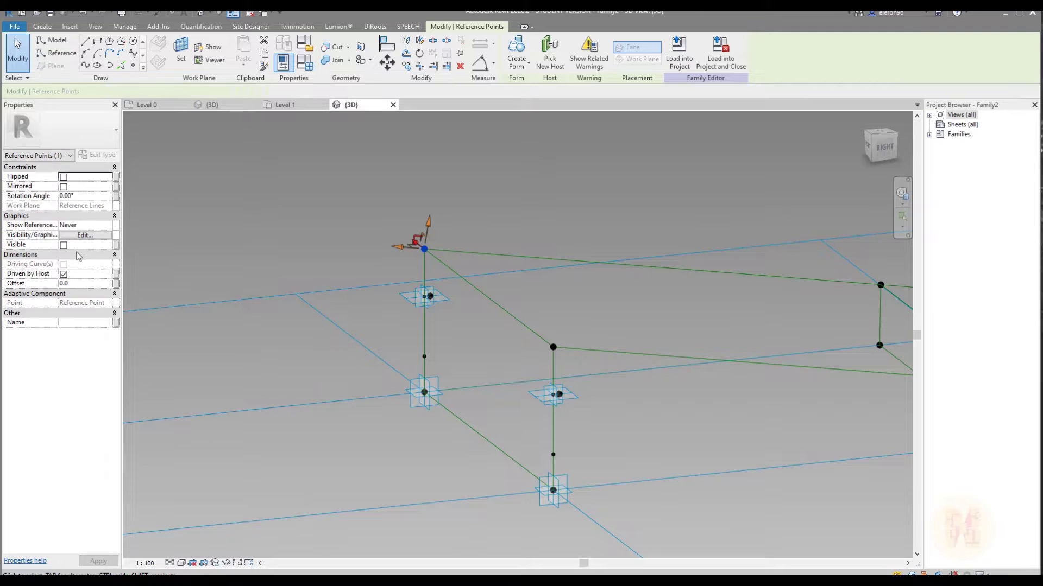
{"action": "left_click", "coordinate": [82, 284]}
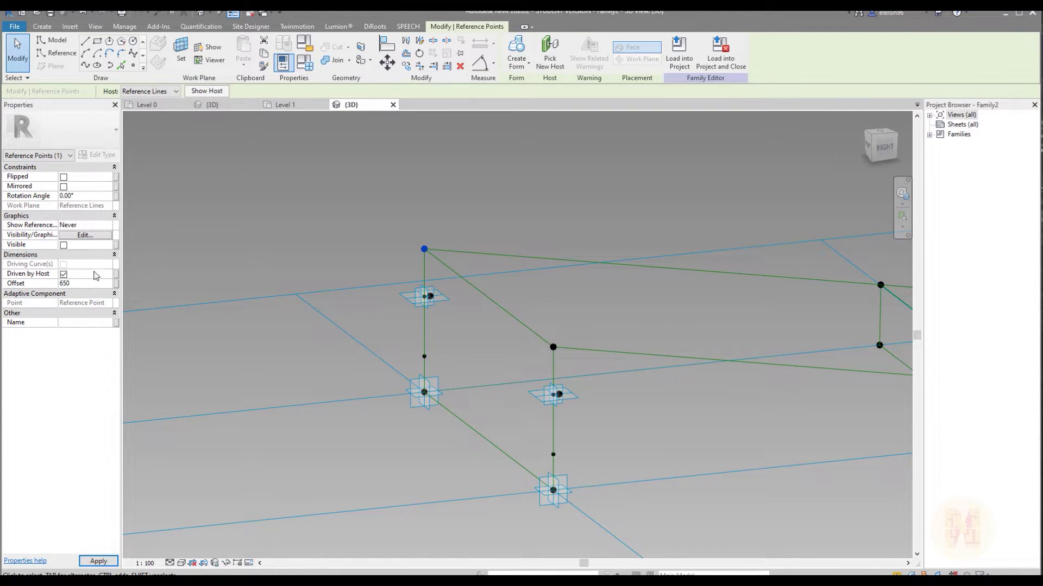
{"action": "key", "text": "Return"}
{"action": "left_click", "coordinate": [412, 217]}
{"action": "middle_click_drag", "start_coordinate": [411, 218], "coordinate": [472, 146], "text": "shift"}
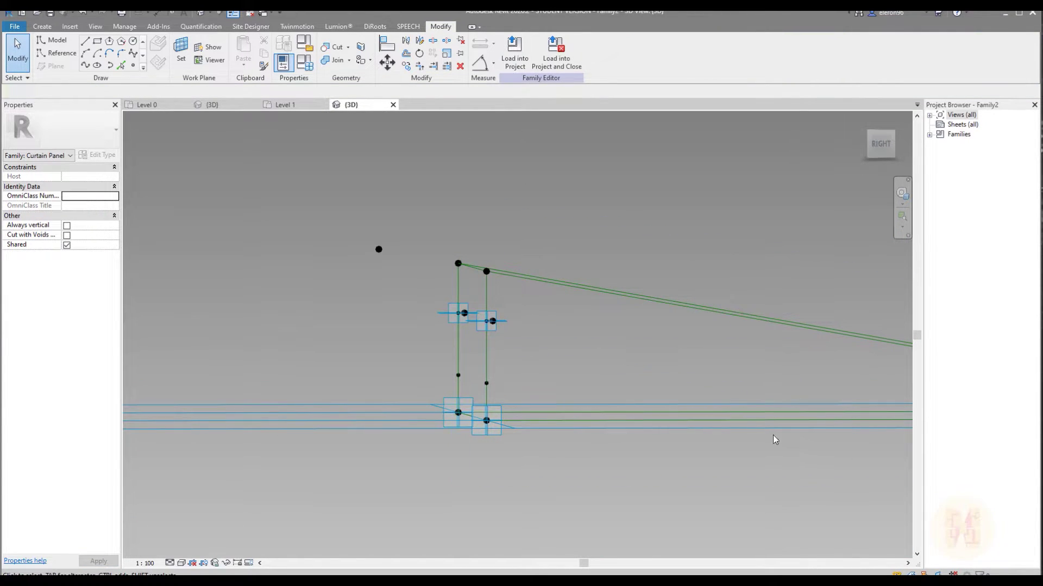
{"action": "key", "text": "ctrl+d"}
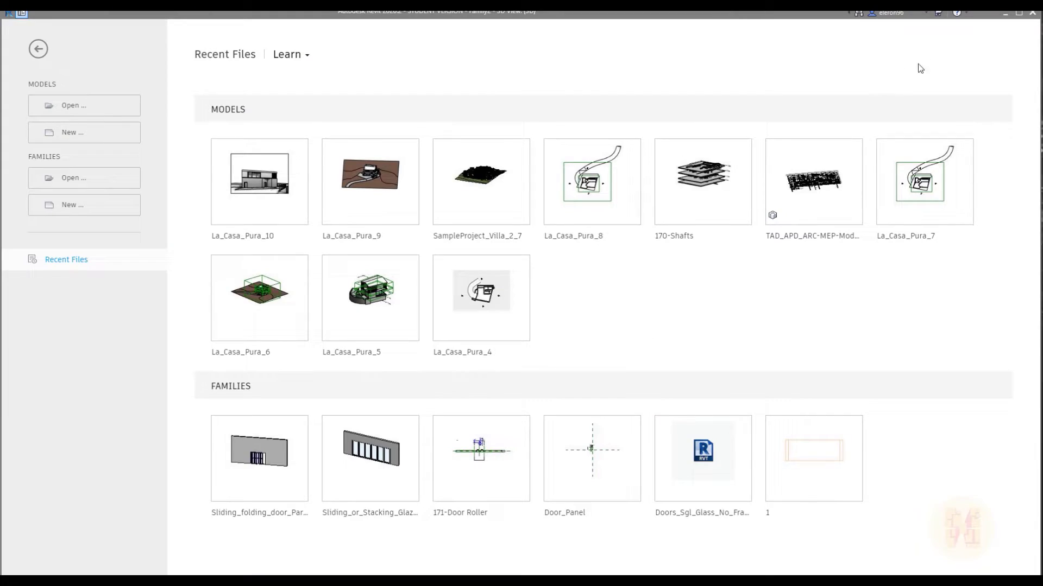
{"action": "left_click", "coordinate": [38, 50]}
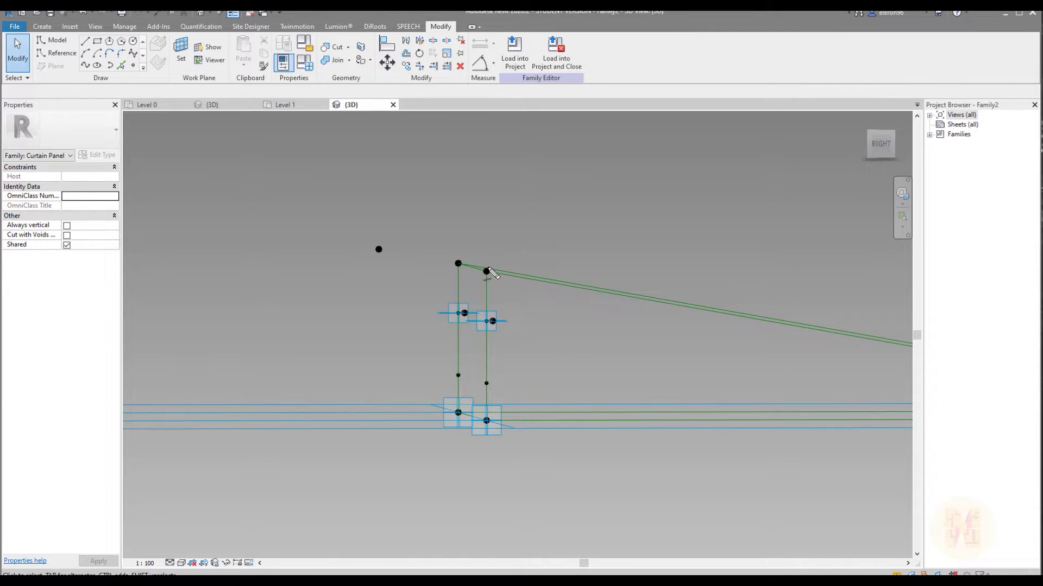
{"action": "mouse_move", "coordinate": [543, 285]}
{"action": "left_mouse_down"}
{"action": "mouse_move", "coordinate": [291, 212]}
{"action": "mouse_move", "coordinate": [360, 204]}
{"action": "left_mouse_up"}
{"action": "mouse_move", "coordinate": [570, 237]}
{"action": "middle_mouse_down", "text": "shift"}
{"action": "mouse_move", "coordinate": [553, 270]}
{"action": "mouse_move", "coordinate": [556, 258]}
{"action": "middle_mouse_up", "text": "shift"}
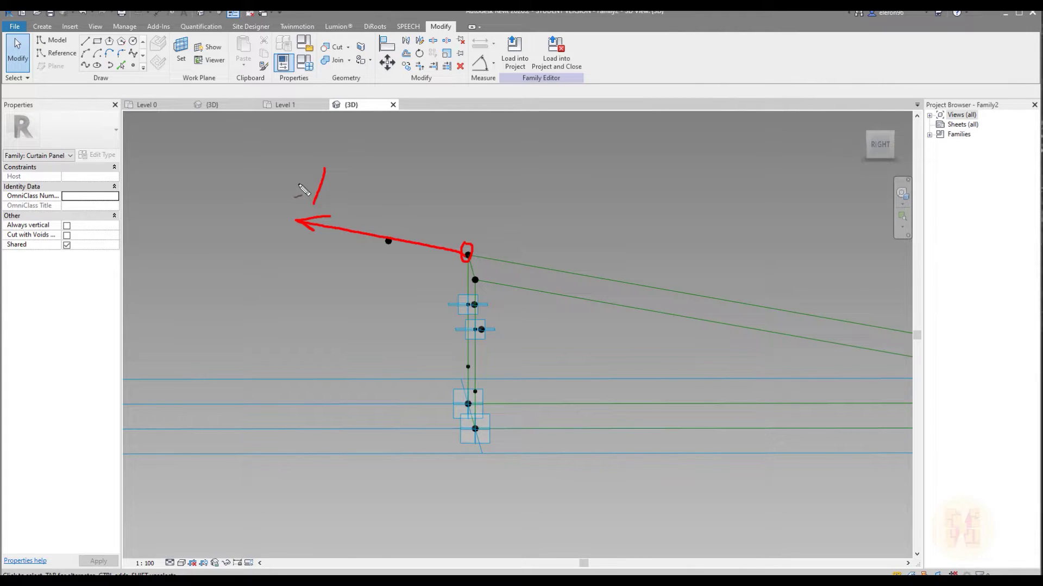
{"action": "left_click_drag", "start_coordinate": [558, 271], "coordinate": [682, 292]}
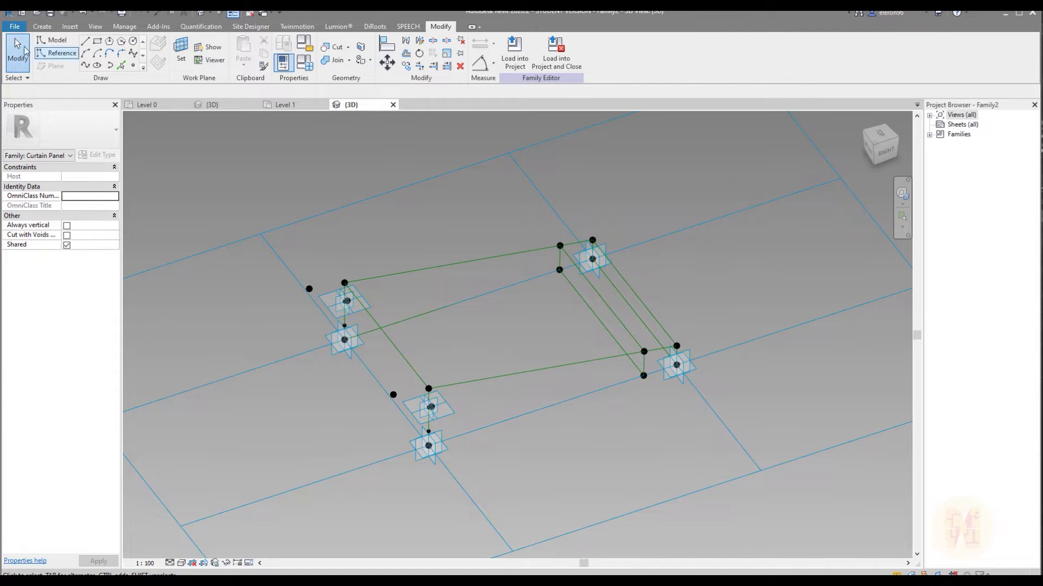
Step: Create a new family from the Metric Generic Model Adaptive template
{"action": "left_click", "coordinate": [14, 28]}
{"action": "mouse_move", "coordinate": [38, 98]}
{"action": "left_click", "coordinate": [120, 102]}
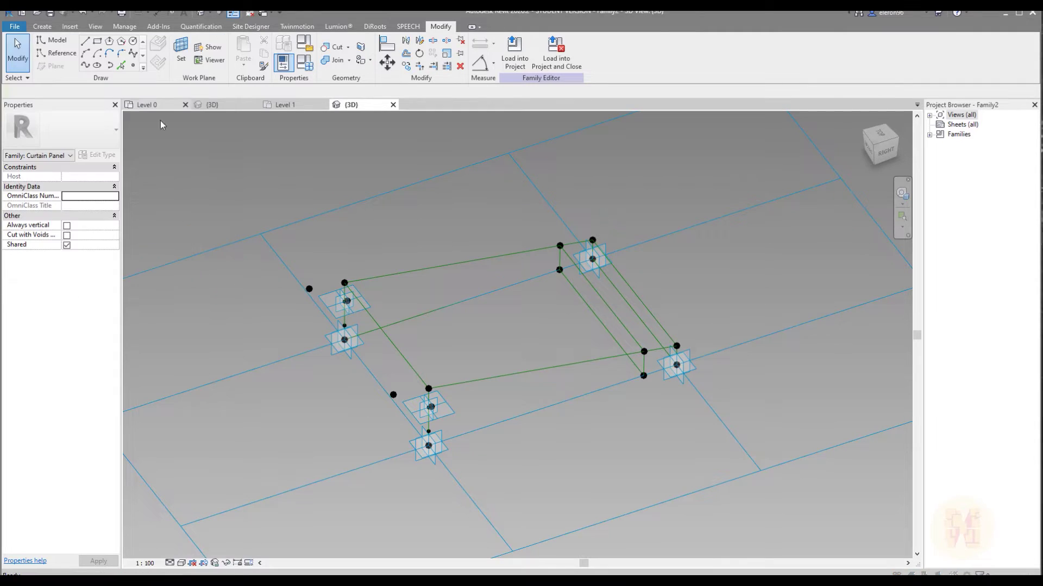
{"action": "scroll", "coordinate": [525, 225], "scroll_direction": "down", "scroll_amount": 8}
{"action": "left_click", "coordinate": [329, 221]}
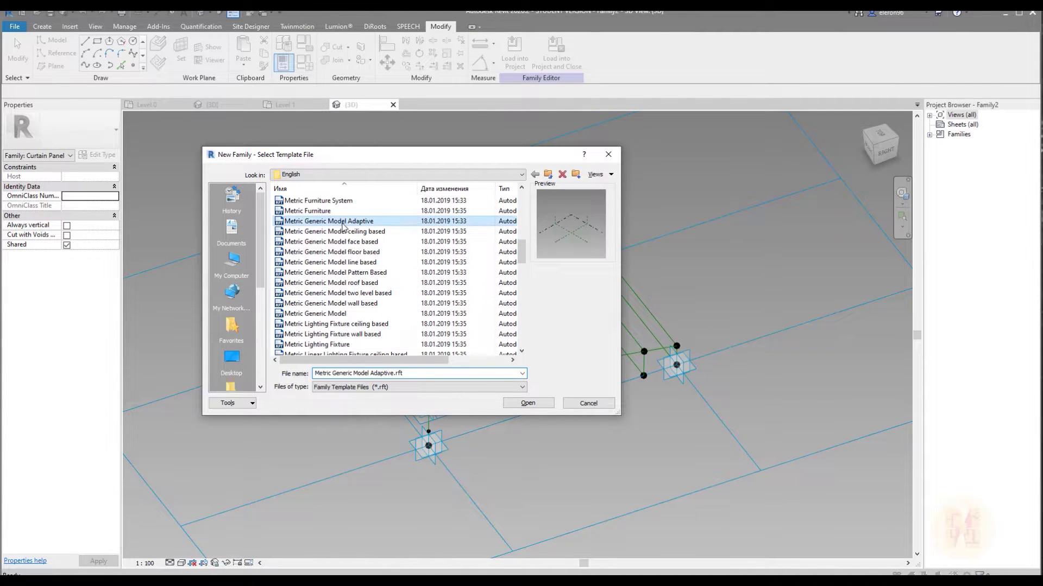
{"action": "left_click", "coordinate": [512, 402]}
Step: Place four reference points as the corners of a quadrilateral around the intersection of the reference planes
{"action": "middle_click_drag", "start_coordinate": [519, 367], "coordinate": [485, 383], "text": "shift"}
{"action": "scroll", "coordinate": [510, 417], "scroll_direction": "up", "scroll_amount": 5}
{"action": "left_click", "coordinate": [178, 65]}
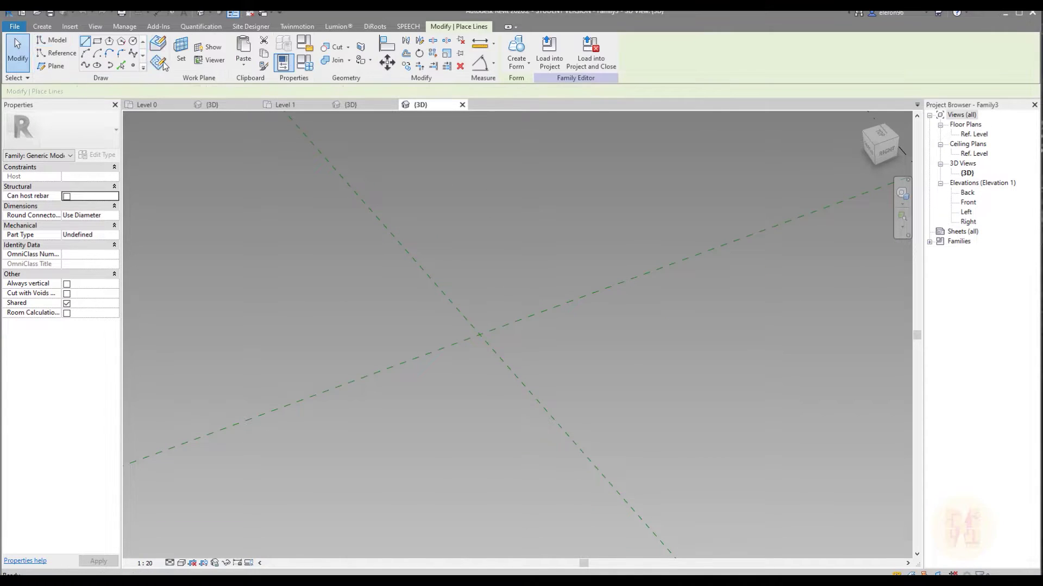
{"action": "left_click", "coordinate": [427, 318]}
{"action": "left_click", "coordinate": [405, 329]}
{"action": "left_click", "coordinate": [490, 425]}
{"action": "key", "text": "Escape"}
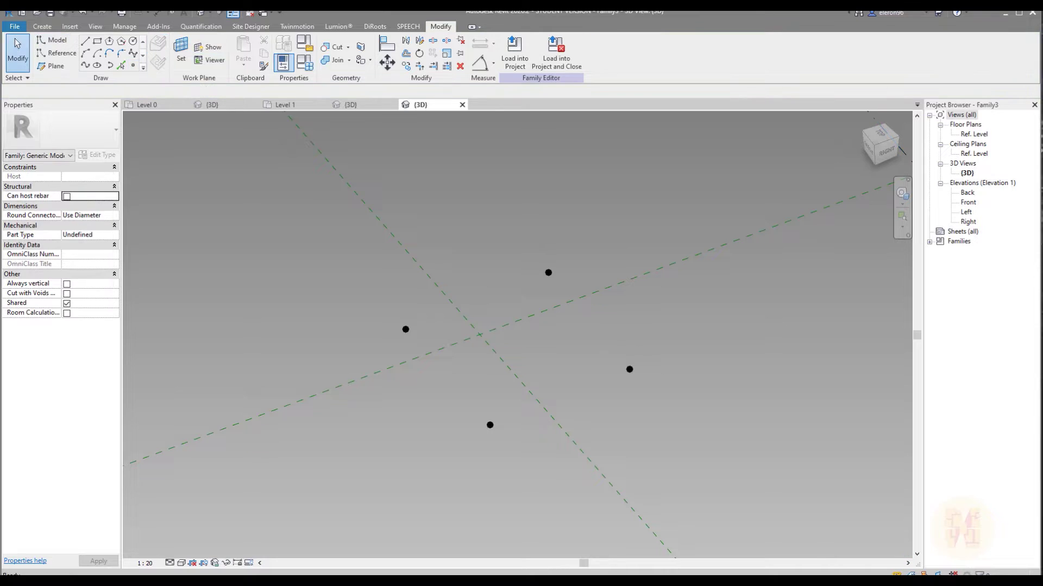
{"action": "mouse_move", "coordinate": [531, 281]}
{"action": "left_mouse_down"}
{"action": "mouse_move", "coordinate": [418, 331]}
{"action": "mouse_move", "coordinate": [479, 423]}
{"action": "mouse_move", "coordinate": [619, 385]}
{"action": "mouse_move", "coordinate": [592, 412]}
{"action": "left_mouse_up"}
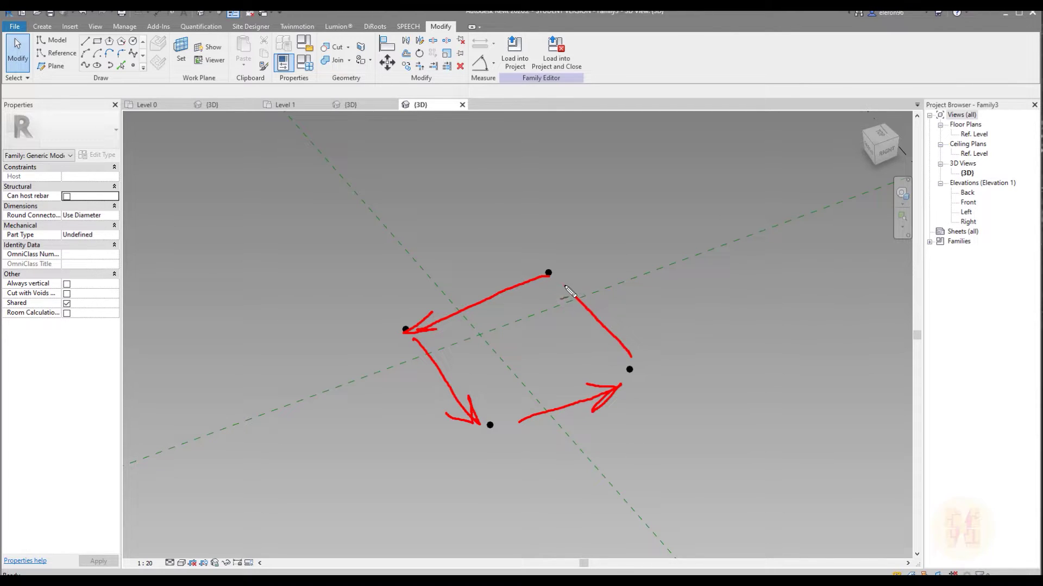
{"action": "left_click_drag", "start_coordinate": [400, 283], "coordinate": [438, 312]}
{"action": "mouse_move", "coordinate": [648, 371]}
{"action": "left_mouse_down"}
{"action": "mouse_move", "coordinate": [661, 404]}
{"action": "mouse_move", "coordinate": [652, 448]}
{"action": "left_mouse_up"}
{"action": "key", "text": "Escape"}
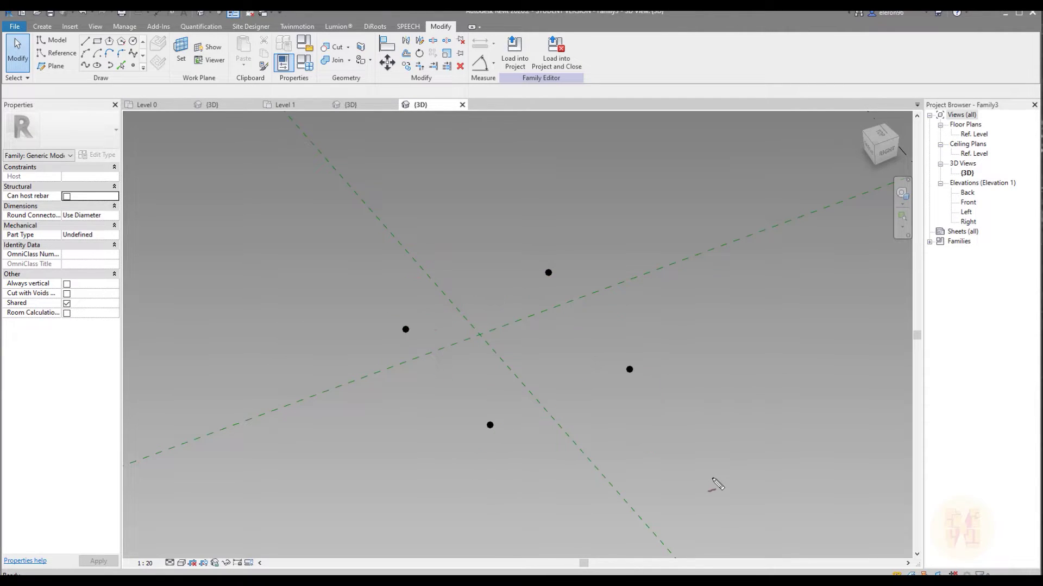
Step: Connect the four reference points with a closed chain of reference lines, accepting the off-axis line
{"action": "left_click", "coordinate": [62, 53]}
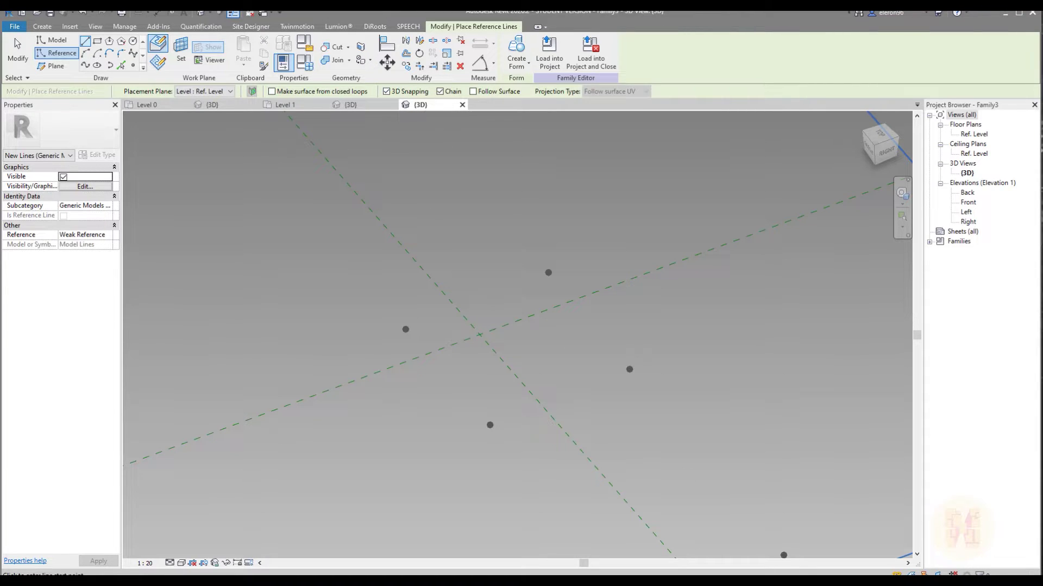
{"action": "left_click", "coordinate": [549, 272]}
{"action": "left_click", "coordinate": [406, 329]}
{"action": "left_click", "coordinate": [490, 425]}
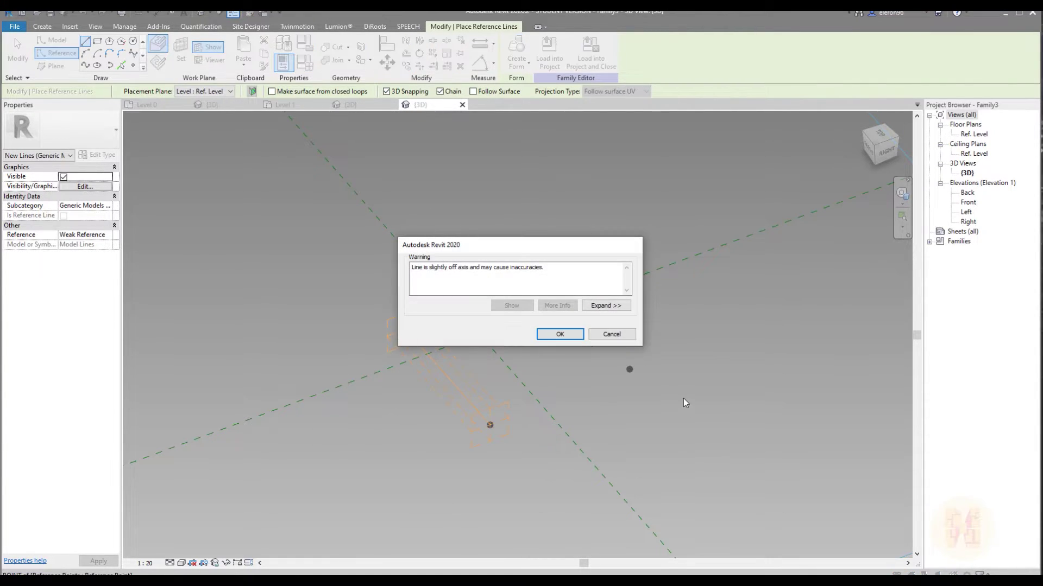
{"action": "left_click", "coordinate": [629, 369]}
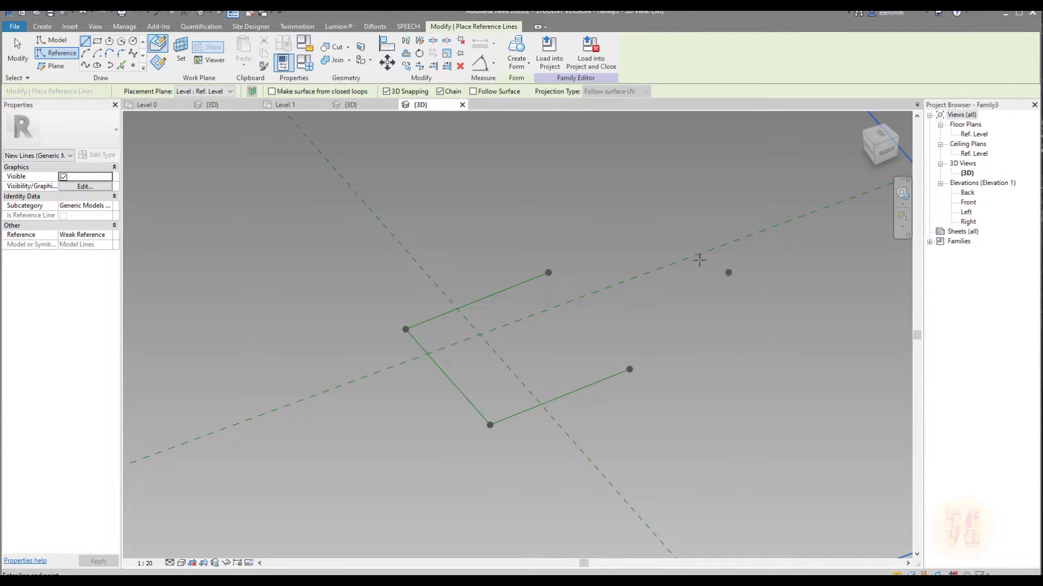
{"action": "left_click", "coordinate": [548, 273]}
{"action": "key", "text": "Escape"}
{"action": "key", "text": "Escape"}
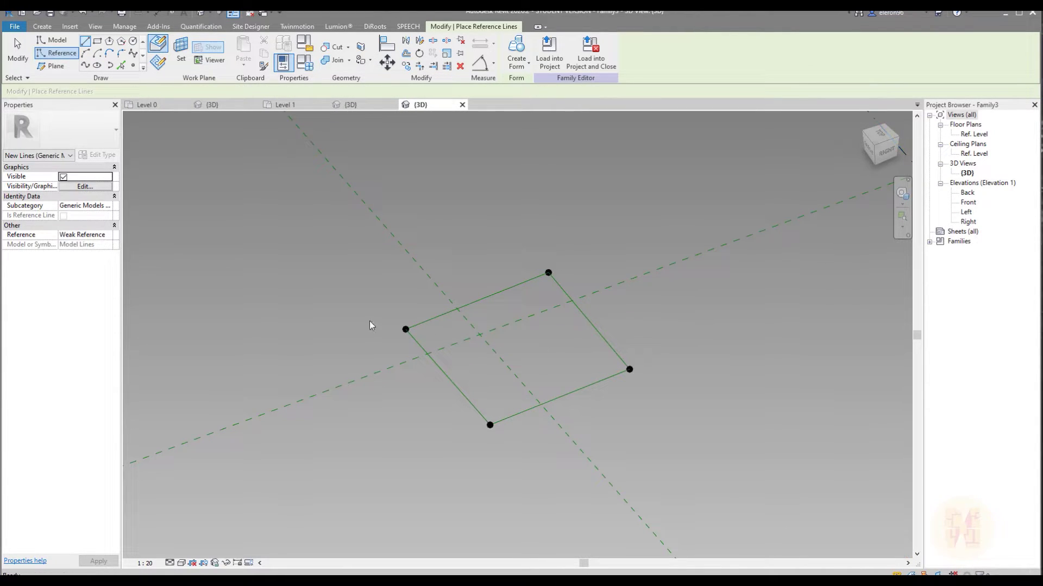
Step: Filter the selection of the whole quadrilateral down to its four reference points and make them adaptive
{"action": "left_click_drag", "start_coordinate": [338, 211], "coordinate": [686, 461]}
{"action": "left_click", "coordinate": [619, 53]}
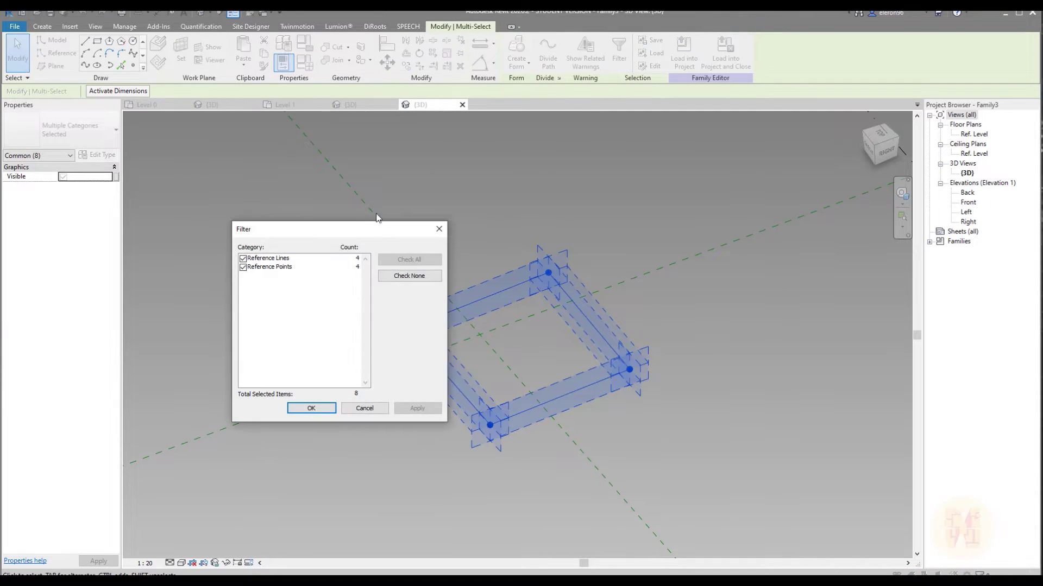
{"action": "left_click", "coordinate": [409, 276]}
{"action": "left_click", "coordinate": [242, 268]}
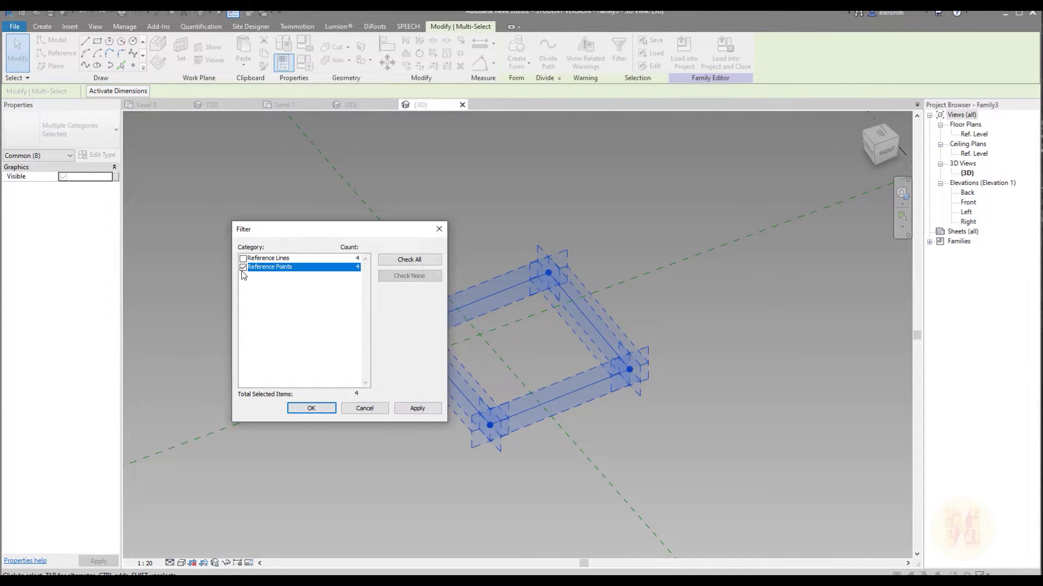
{"action": "left_click", "coordinate": [311, 408]}
{"action": "left_click", "coordinate": [566, 53]}
{"action": "left_click", "coordinate": [591, 152]}
{"action": "middle_click_drag", "start_coordinate": [605, 232], "coordinate": [531, 342], "text": "shift"}
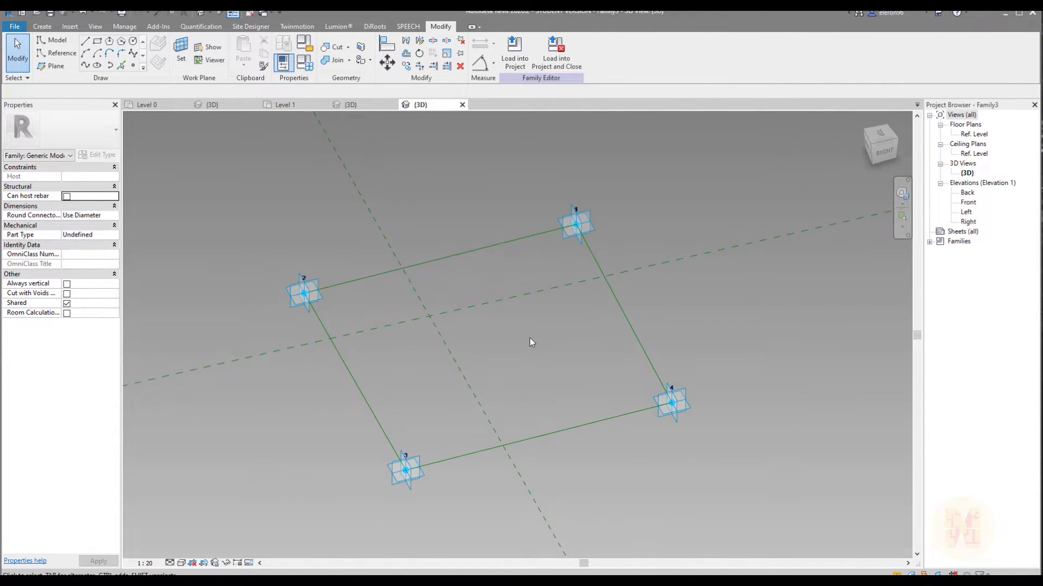
Step: Set the work plane to each adaptive point's horizontal plane in turn and place a reference point on each one
{"action": "left_click", "coordinate": [181, 52]}
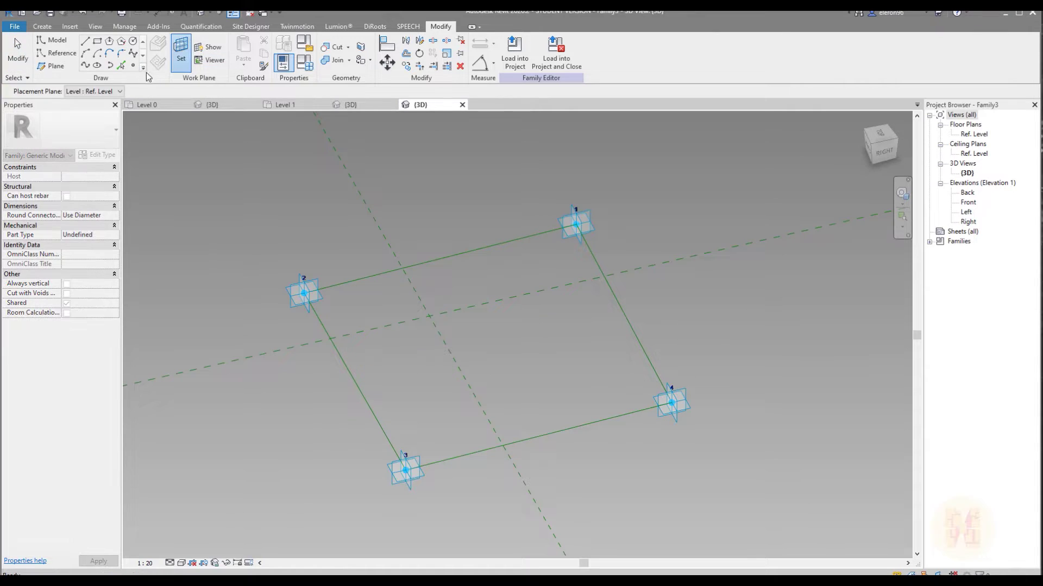
{"action": "left_click", "coordinate": [284, 289]}
{"action": "left_click", "coordinate": [133, 65]}
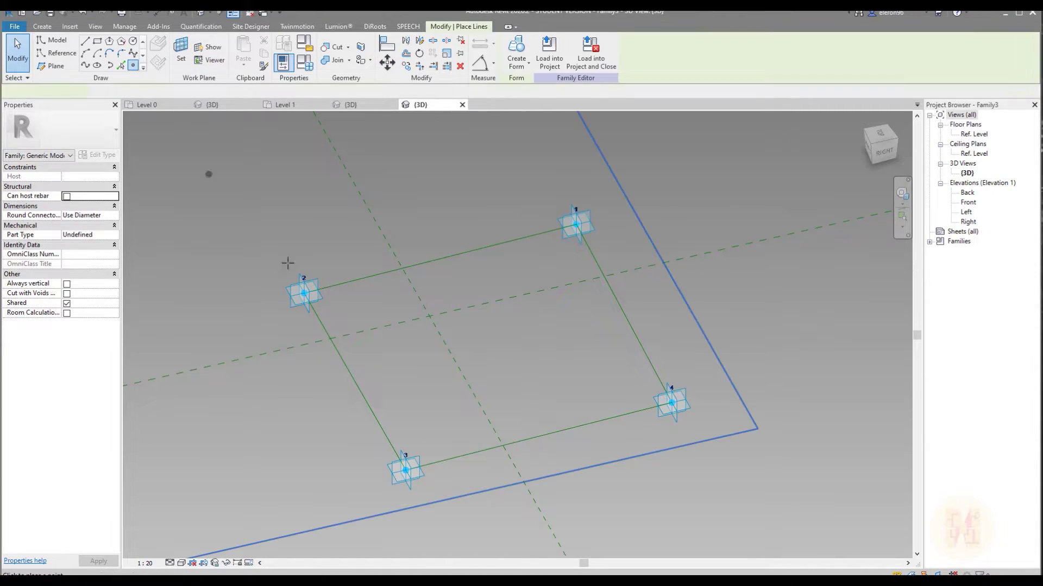
{"action": "left_click", "coordinate": [180, 51]}
{"action": "left_click", "coordinate": [576, 224]}
{"action": "left_click", "coordinate": [181, 54]}
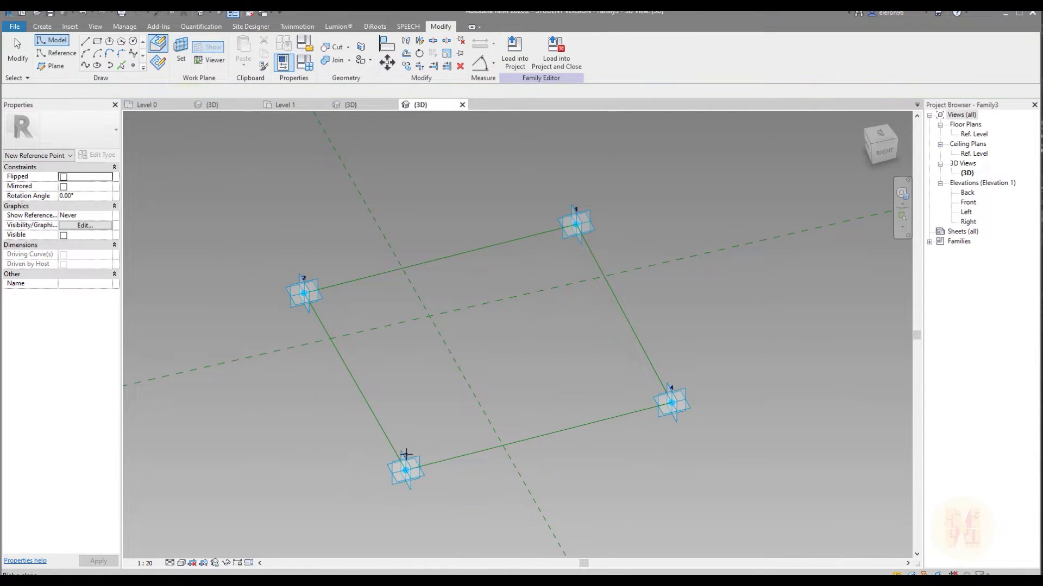
{"action": "left_click", "coordinate": [406, 470]}
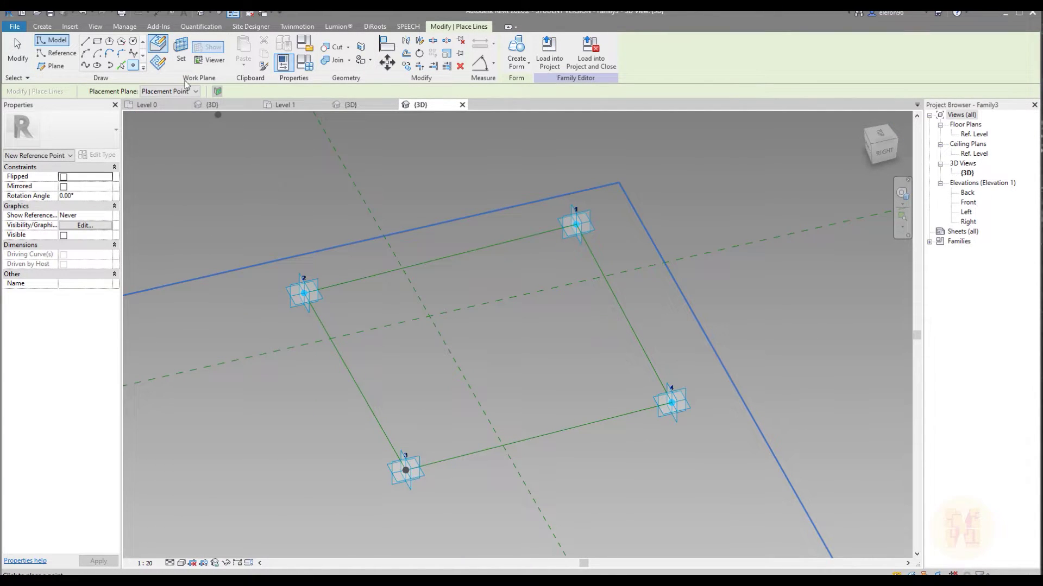
{"action": "left_click", "coordinate": [181, 54]}
{"action": "left_click", "coordinate": [670, 400]}
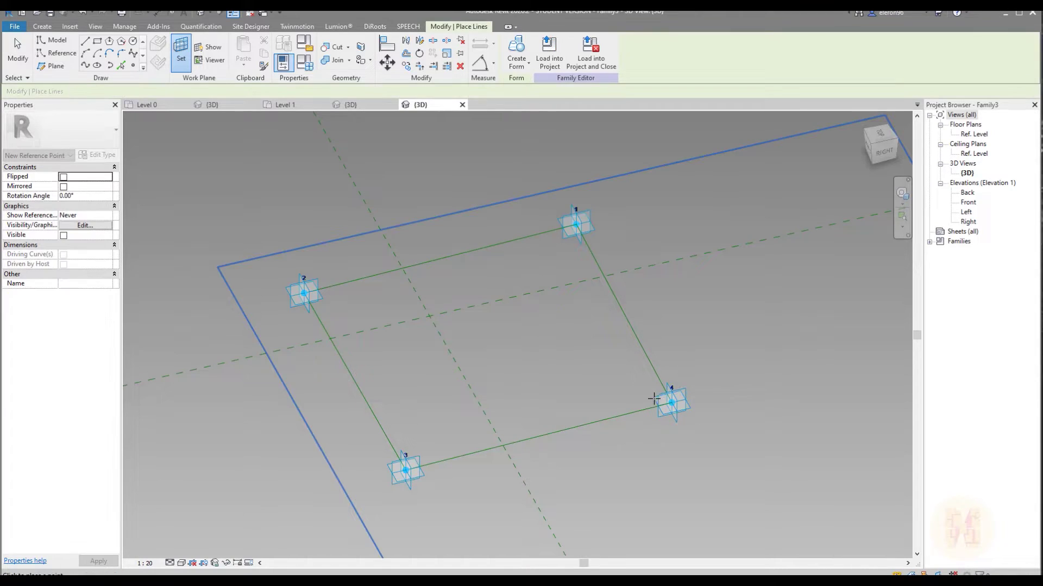
Step: Set the offset of the hosted reference points at all four adaptive corners to 50
{"action": "left_click", "coordinate": [304, 294]}
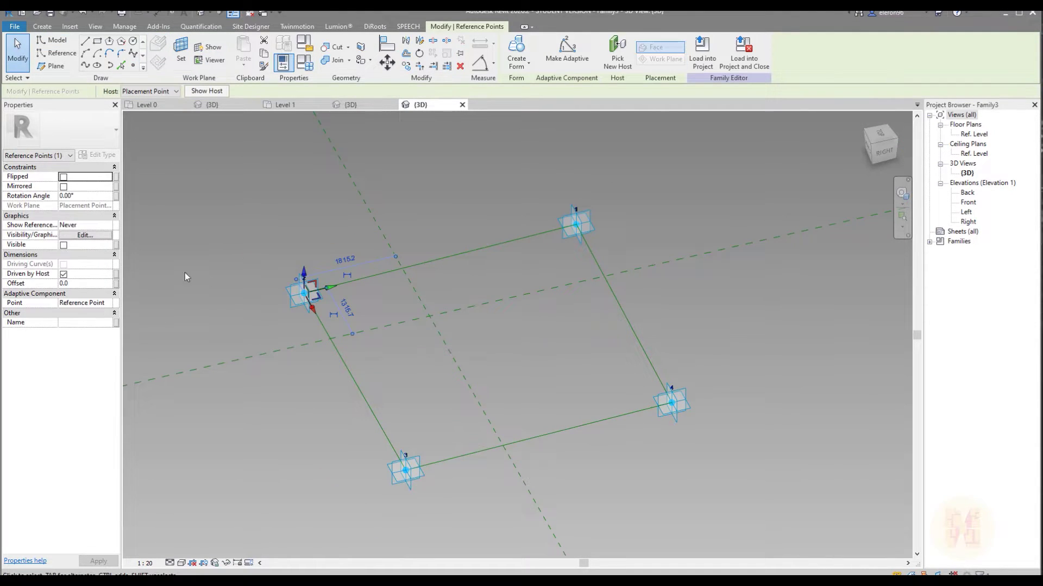
{"action": "left_click", "coordinate": [85, 282]}
{"action": "type", "text": "50"}
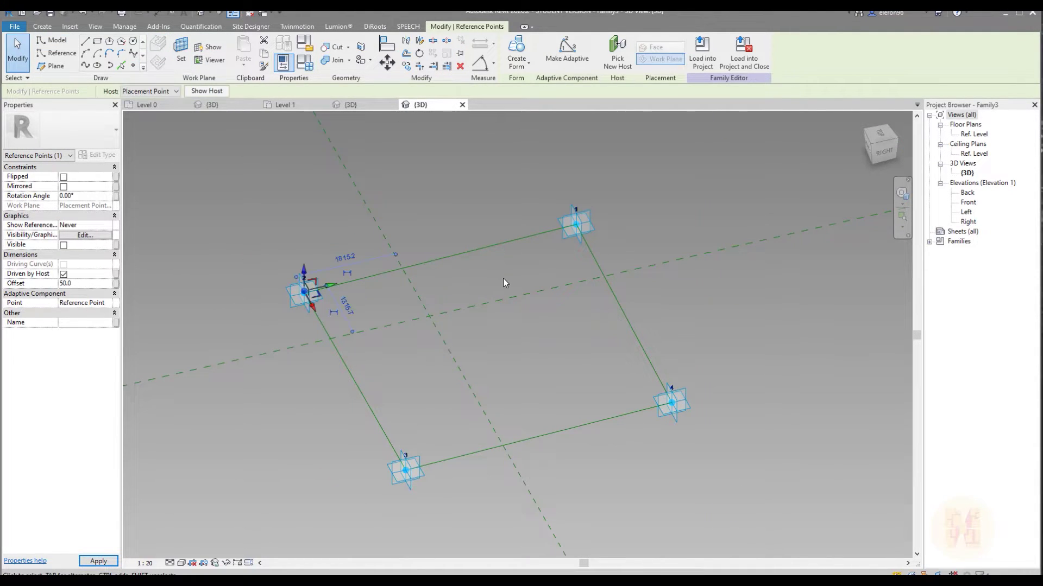
{"action": "left_click", "coordinate": [545, 253]}
{"action": "left_click", "coordinate": [575, 225]}
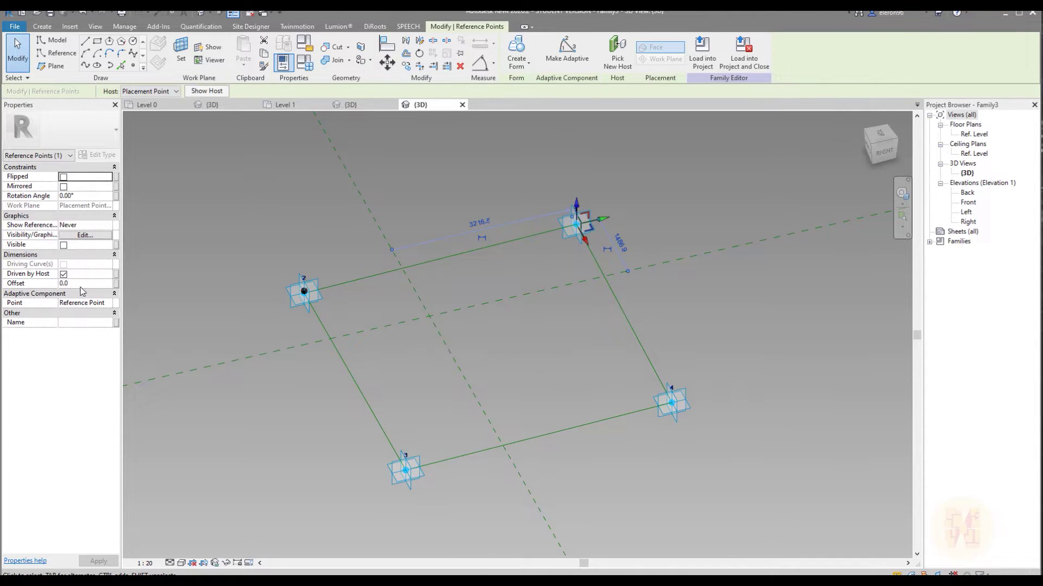
{"action": "left_click", "coordinate": [80, 285]}
{"action": "type", "text": "50"}
{"action": "left_click", "coordinate": [406, 471]}
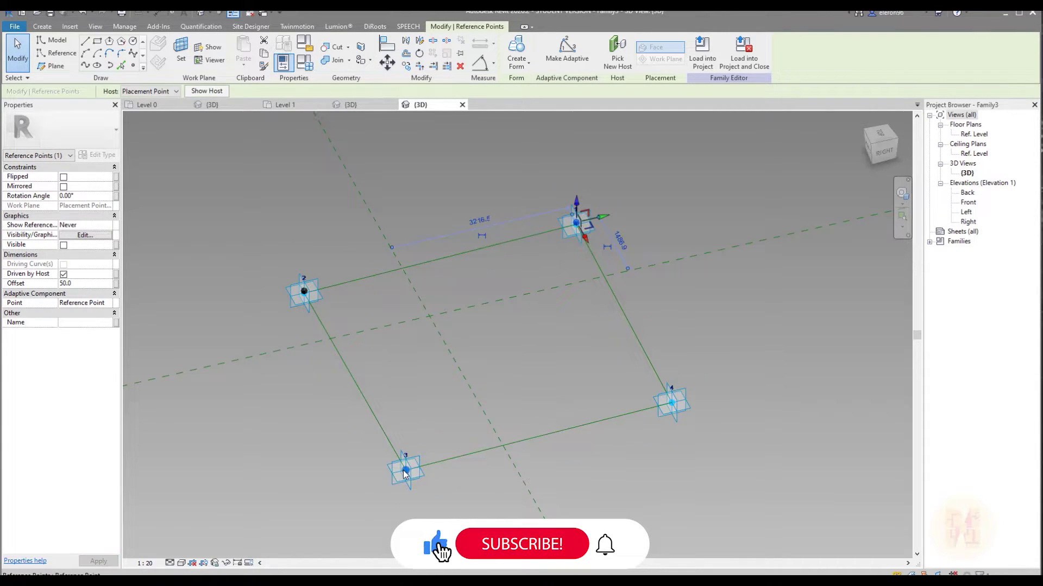
{"action": "type", "text": "50"}
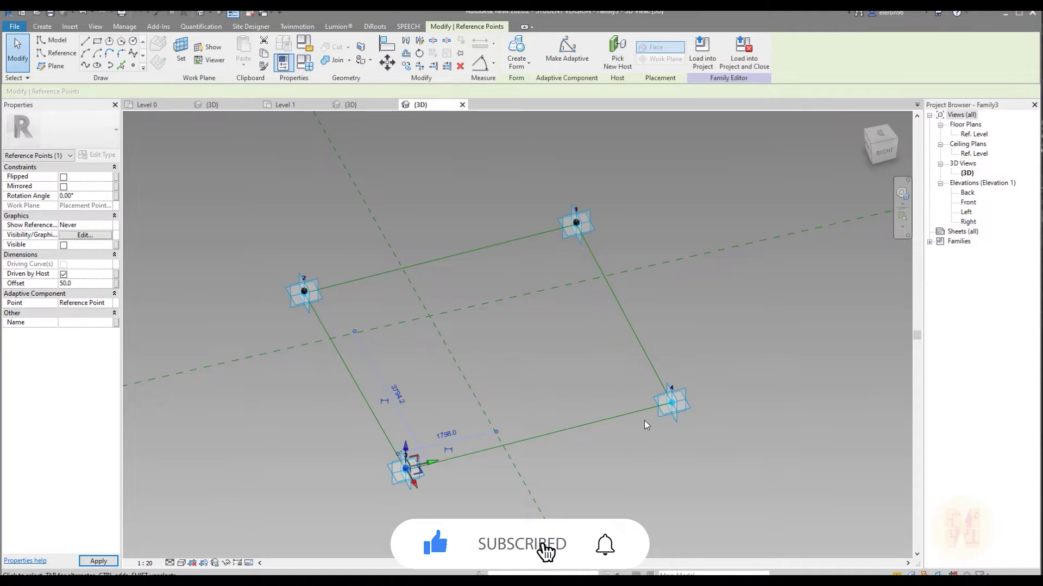
{"action": "left_click", "coordinate": [673, 406]}
{"action": "left_click", "coordinate": [77, 286]}
{"action": "type", "text": "50"}
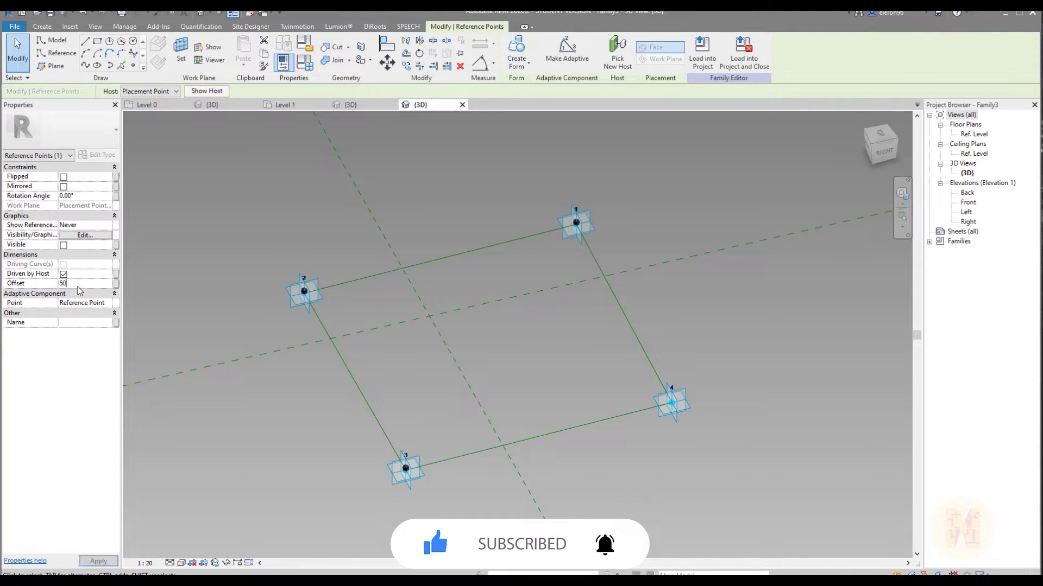
{"action": "key", "text": "Escape"}
Step: Connect the four offset reference points with reference lines to form a second closed loop above the first
{"action": "left_click", "coordinate": [54, 53]}
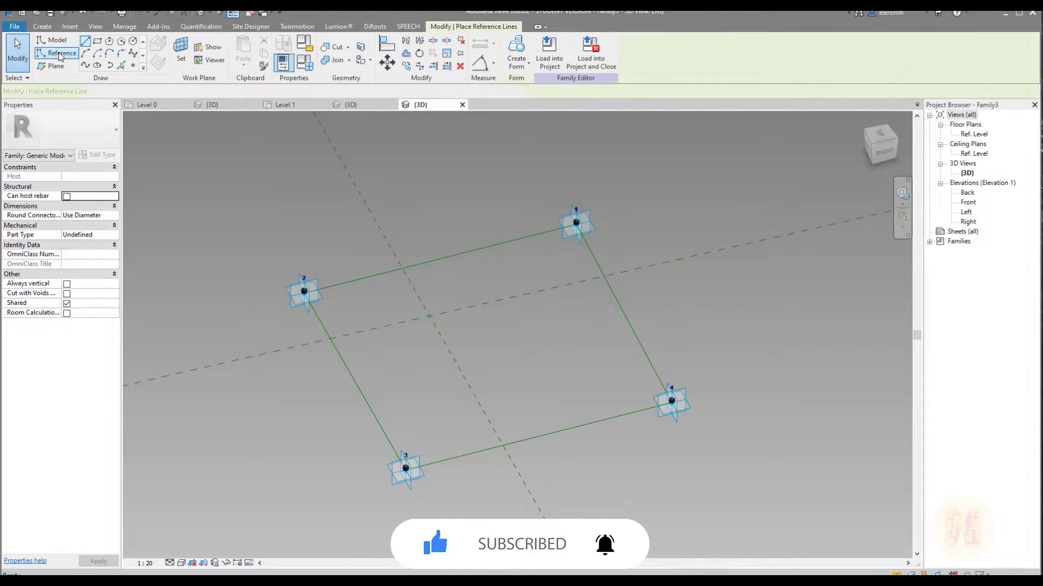
{"action": "scroll", "coordinate": [424, 466], "scroll_direction": "up", "scroll_amount": 2}
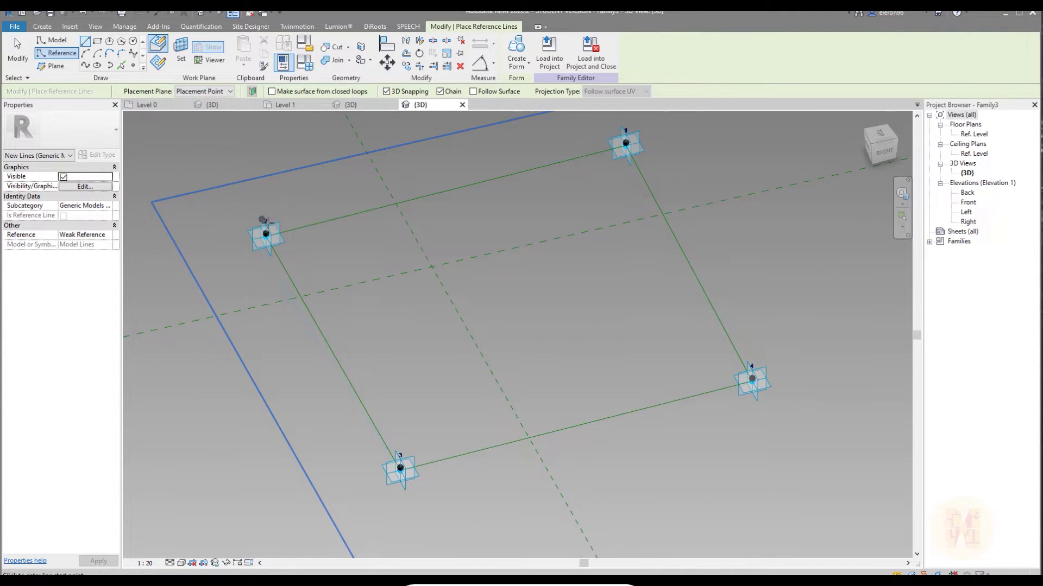
{"action": "scroll", "coordinate": [263, 240], "scroll_direction": "up", "scroll_amount": 4}
{"action": "left_click", "coordinate": [304, 205]}
{"action": "scroll", "coordinate": [310, 209], "scroll_direction": "down", "scroll_amount": 2}
{"action": "middle_click_drag", "start_coordinate": [554, 386], "coordinate": [379, 256], "text": "shift"}
{"action": "scroll", "coordinate": [375, 261], "scroll_direction": "up", "scroll_amount": 2}
{"action": "left_click", "coordinate": [333, 313]}
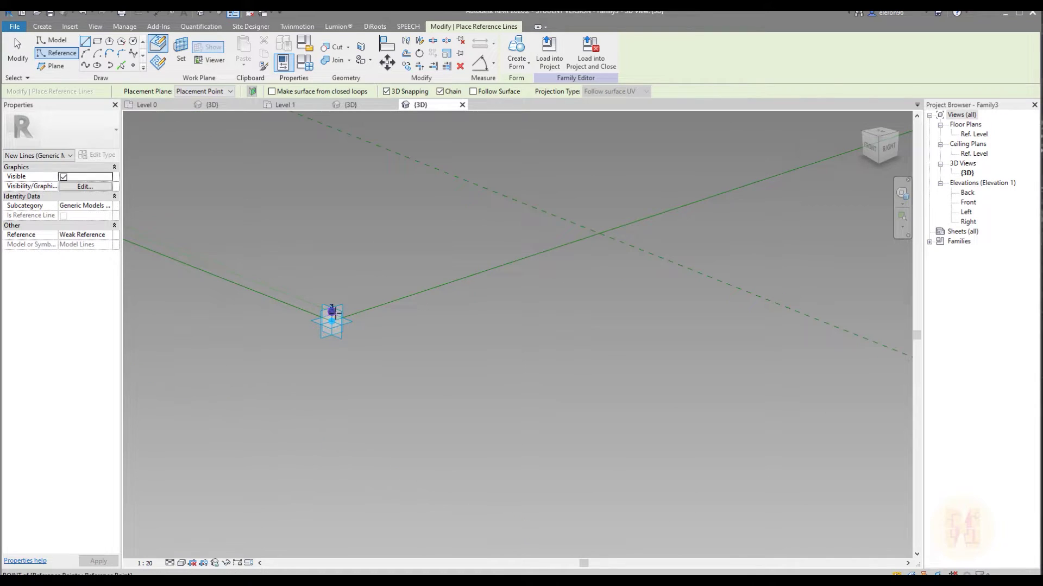
{"action": "left_click", "coordinate": [558, 333]}
{"action": "middle_click_drag", "start_coordinate": [414, 267], "coordinate": [196, 330], "text": "shift"}
{"action": "key", "text": "Escape"}
{"action": "key", "text": "Escape"}
Step: Select the lower and upper reference-line loops and create a solid form between them
{"action": "middle_click_drag", "start_coordinate": [541, 365], "coordinate": [637, 333], "text": "shift"}
{"action": "scroll", "coordinate": [614, 447], "scroll_direction": "up", "scroll_amount": 5}
{"action": "key", "text": "Tab"}
{"action": "left_click", "coordinate": [463, 373]}
{"action": "key", "text": "Tab"}
{"action": "left_click", "coordinate": [470, 361], "text": "ctrl"}
{"action": "left_click", "coordinate": [516, 51]}
{"action": "scroll", "coordinate": [539, 440], "scroll_direction": "down", "scroll_amount": 4}
{"action": "middle_click_drag", "start_coordinate": [540, 440], "coordinate": [577, 337], "text": "shift"}
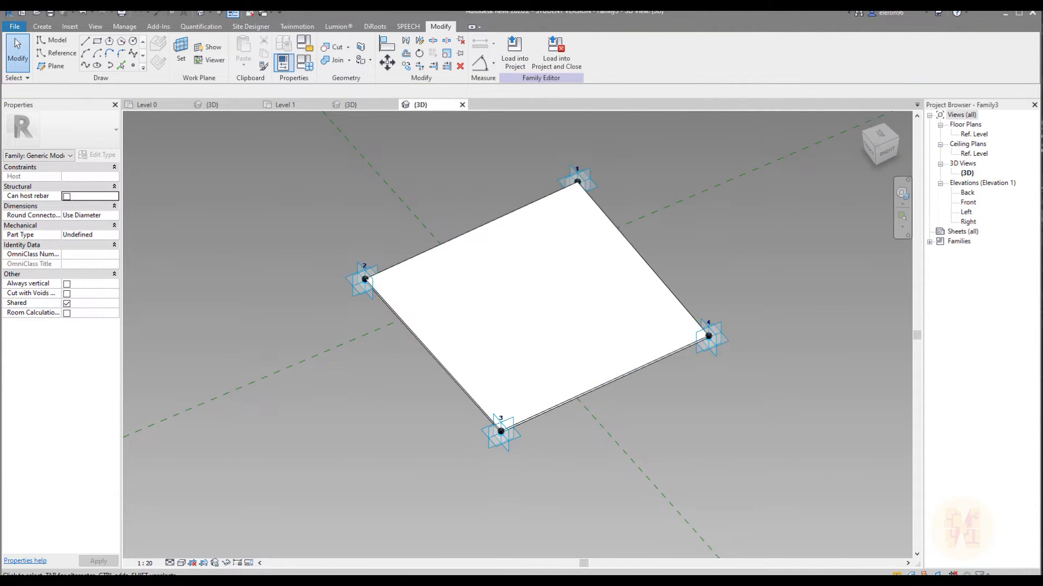
Step: Associate the form's material with a new instance family parameter named Panel_Glass
{"action": "left_click", "coordinate": [569, 337]}
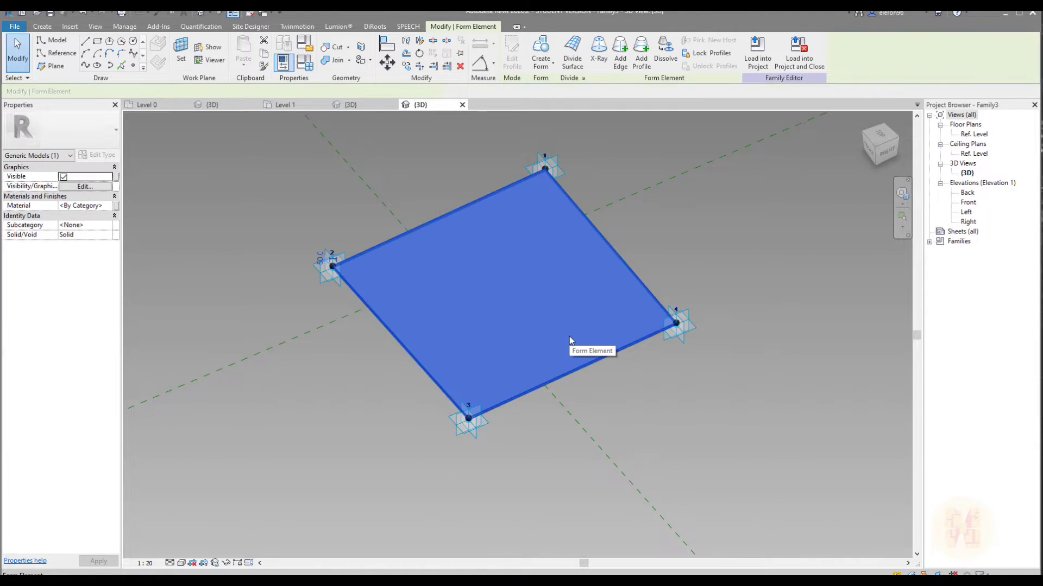
{"action": "left_click", "coordinate": [116, 206]}
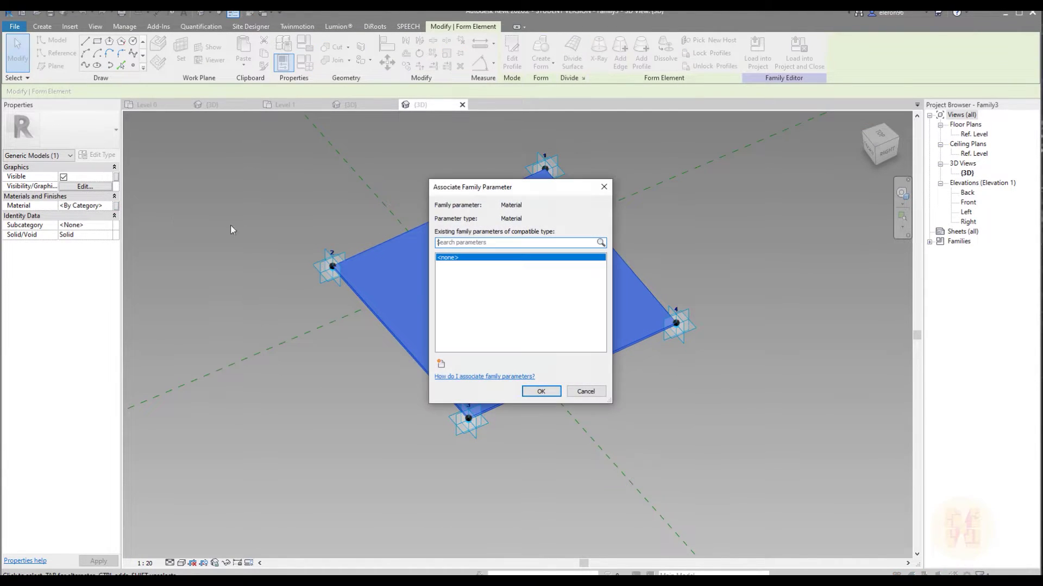
{"action": "left_click", "coordinate": [440, 363]}
{"action": "type", "text": "Gla"}
{"action": "key", "text": "BackSpace"}
{"action": "key", "text": "BackSpace"}
{"action": "key", "text": "BackSpace"}
{"action": "type", "text": "Glass"}
{"action": "key", "text": "BackSpace"}
{"action": "key", "text": "BackSpace"}
{"action": "key", "text": "BackSpace"}
{"action": "key", "text": "BackSpace"}
{"action": "key", "text": "BackSpace"}
{"action": "type", "text": "P"}
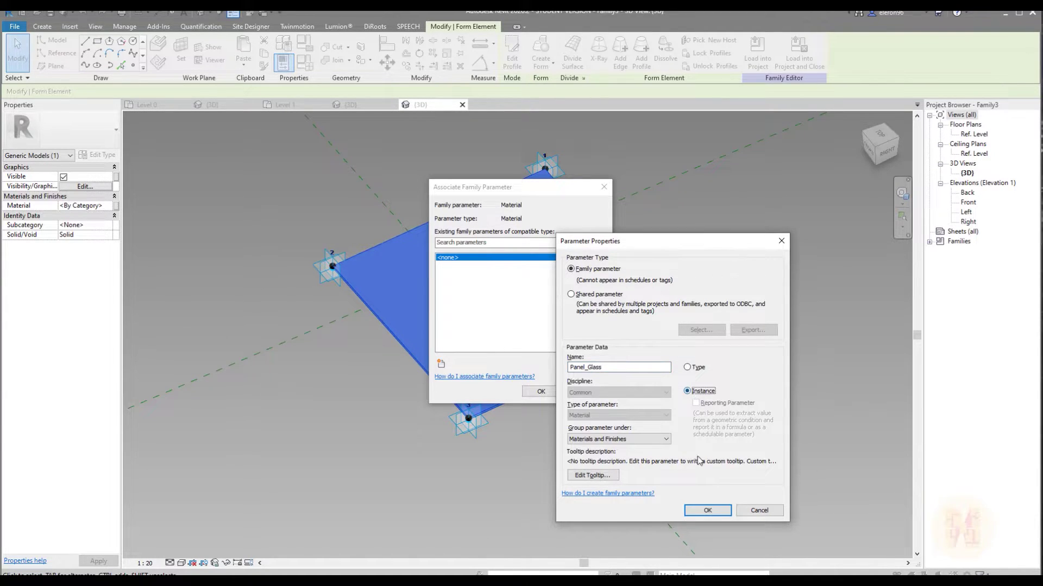
{"action": "left_click", "coordinate": [703, 511]}
{"action": "left_click", "coordinate": [541, 392]}
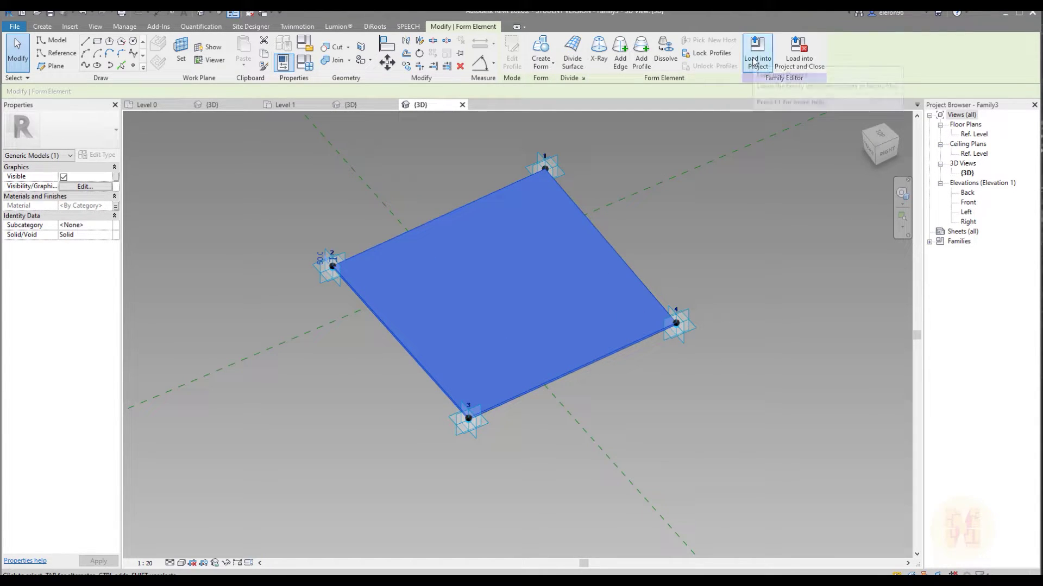
Step: Save the family as Glass_Panel in a new desktop folder named Parts
{"action": "left_click", "coordinate": [14, 26]}
{"action": "mouse_move", "coordinate": [65, 154]}
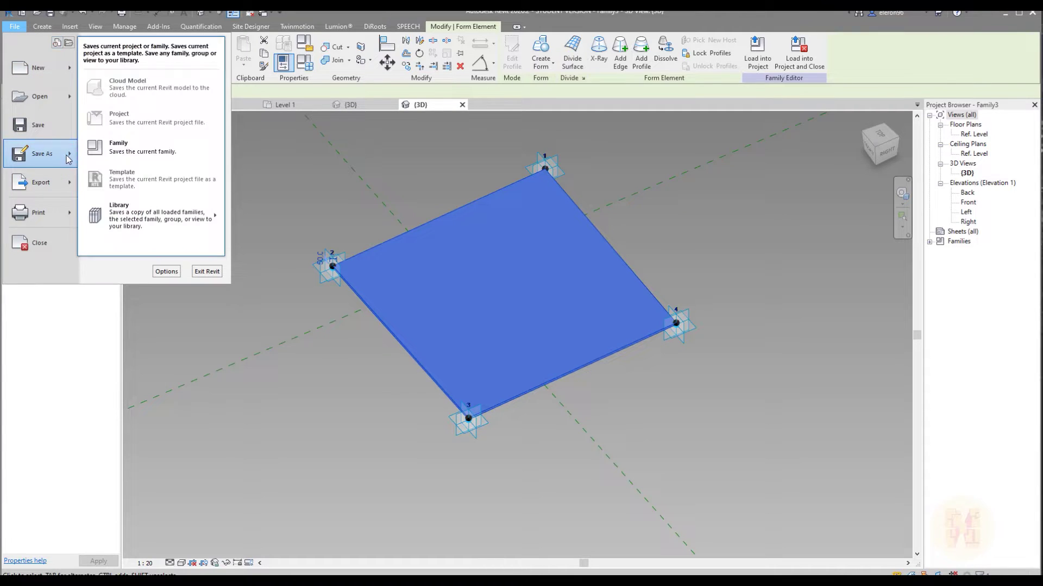
{"action": "left_click", "coordinate": [131, 154]}
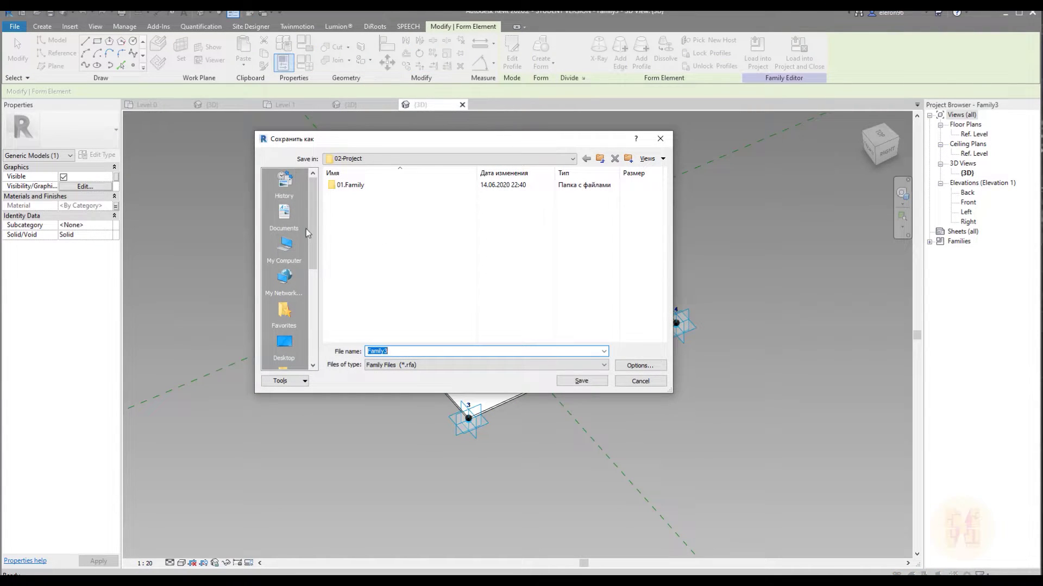
{"action": "left_click", "coordinate": [284, 342]}
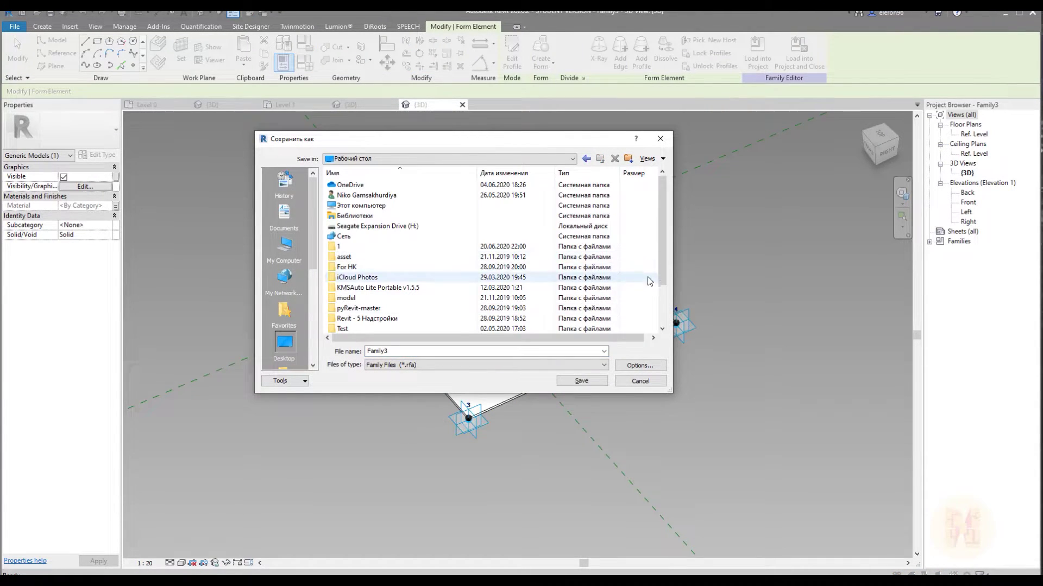
{"action": "right_click", "coordinate": [648, 281]}
{"action": "mouse_move", "coordinate": [760, 379]}
{"action": "left_click", "coordinate": [799, 379]}
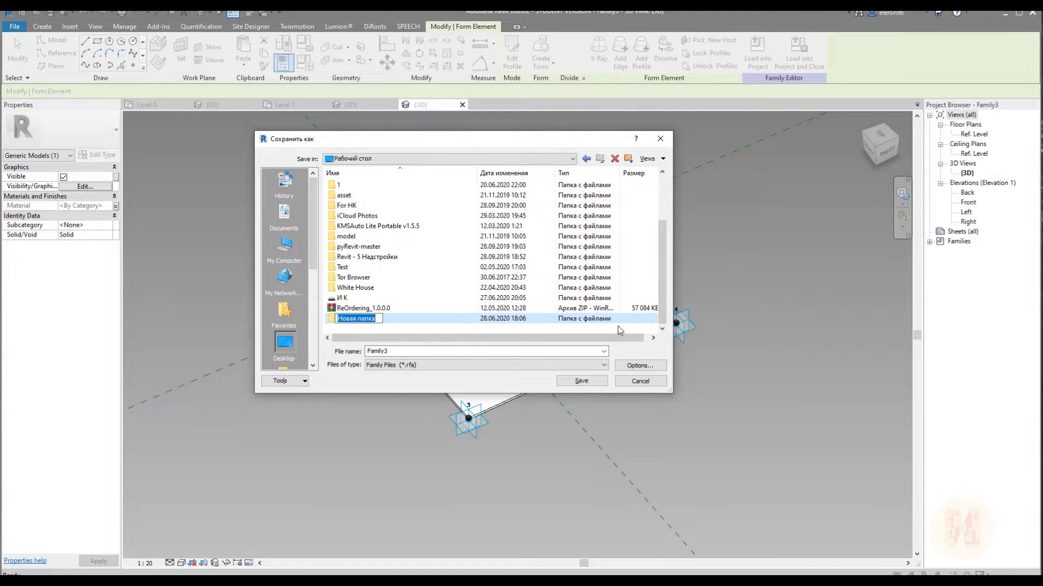
{"action": "type", "text": "3ф"}
{"action": "key", "text": "Return"}
{"action": "key", "text": "Return"}
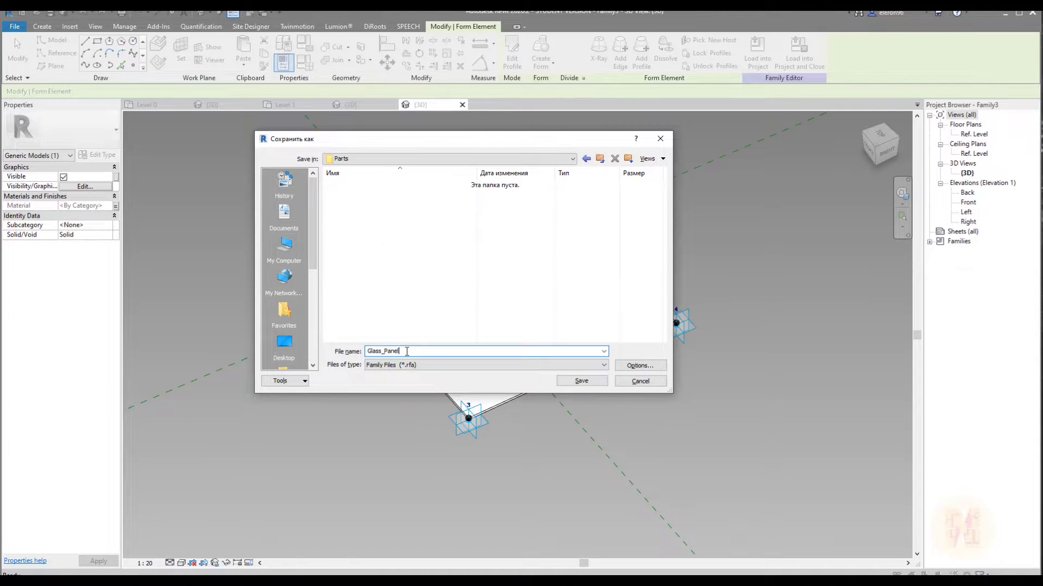
{"action": "key", "text": "Return"}
{"action": "key", "text": "Escape"}
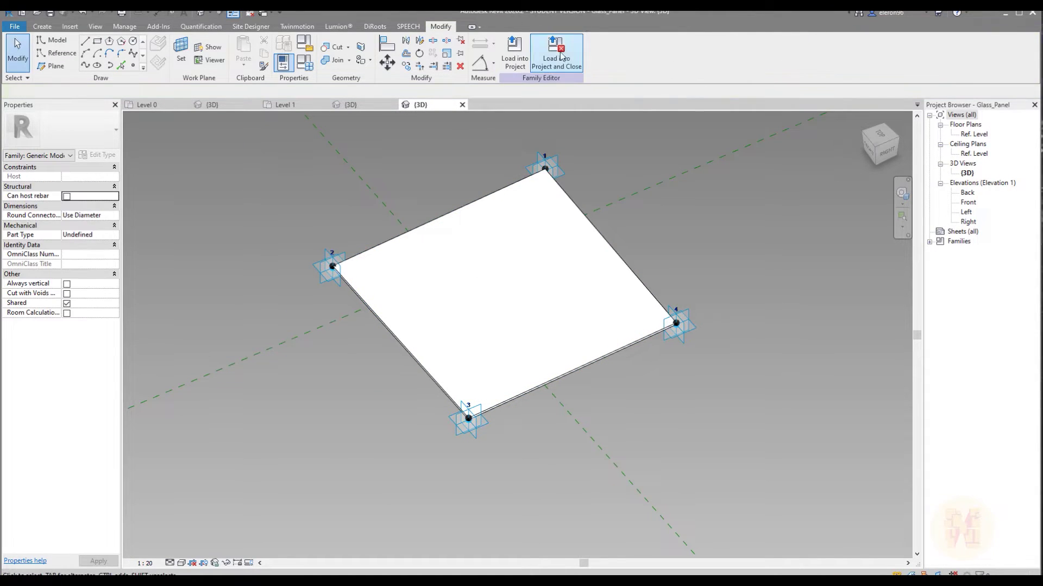
Step: Load the Glass_Panel family into Family2
{"action": "left_click", "coordinate": [523, 57]}
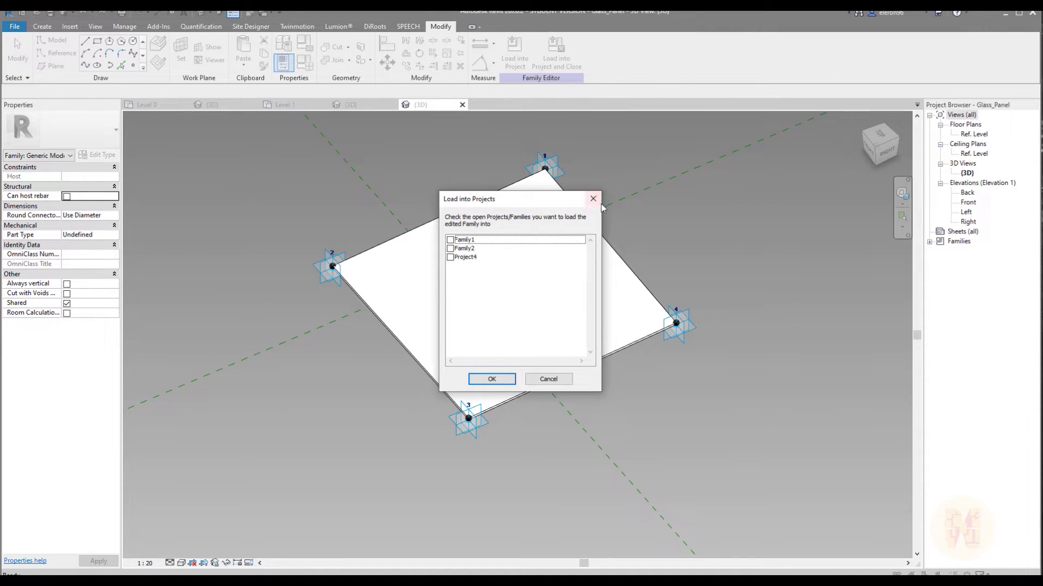
{"action": "left_click", "coordinate": [450, 249]}
{"action": "left_click", "coordinate": [491, 379]}
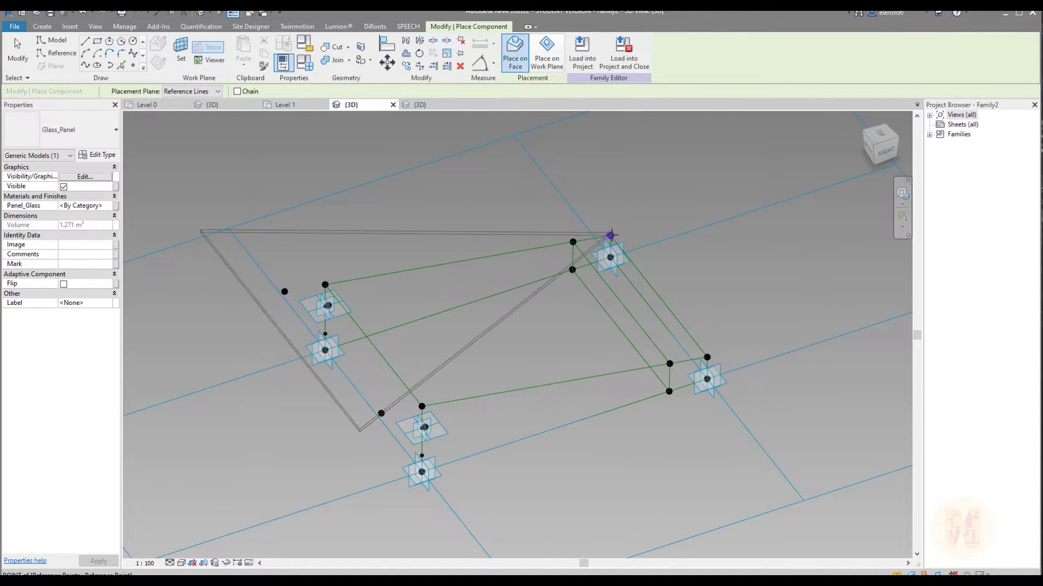
Step: Place a Glass_Panel component on the four outer upper reference points of the curtain panel framework
{"action": "left_click", "coordinate": [285, 291]}
{"action": "left_click", "coordinate": [381, 413]}
{"action": "left_click", "coordinate": [610, 235]}
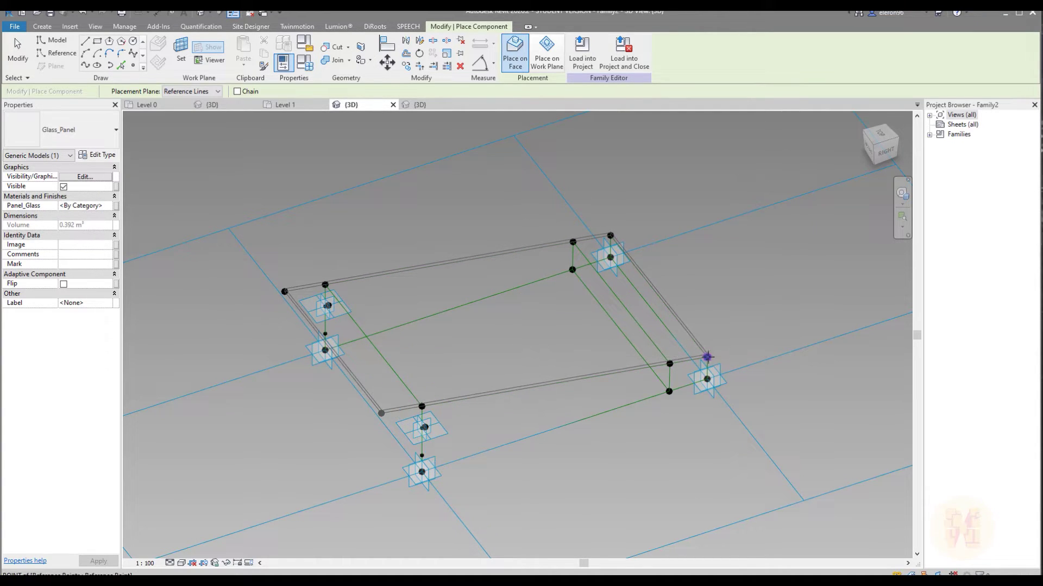
{"action": "left_click", "coordinate": [707, 357]}
{"action": "key", "text": "Escape"}
{"action": "key", "text": "Escape"}
Step: Select the placed glass panel and duplicate the Glass material for its Panel_Glass parameter
{"action": "middle_click_drag", "start_coordinate": [601, 410], "coordinate": [565, 323], "text": "shift"}
{"action": "left_click", "coordinate": [516, 301]}
{"action": "middle_click_drag", "start_coordinate": [521, 287], "coordinate": [543, 304], "text": "shift"}
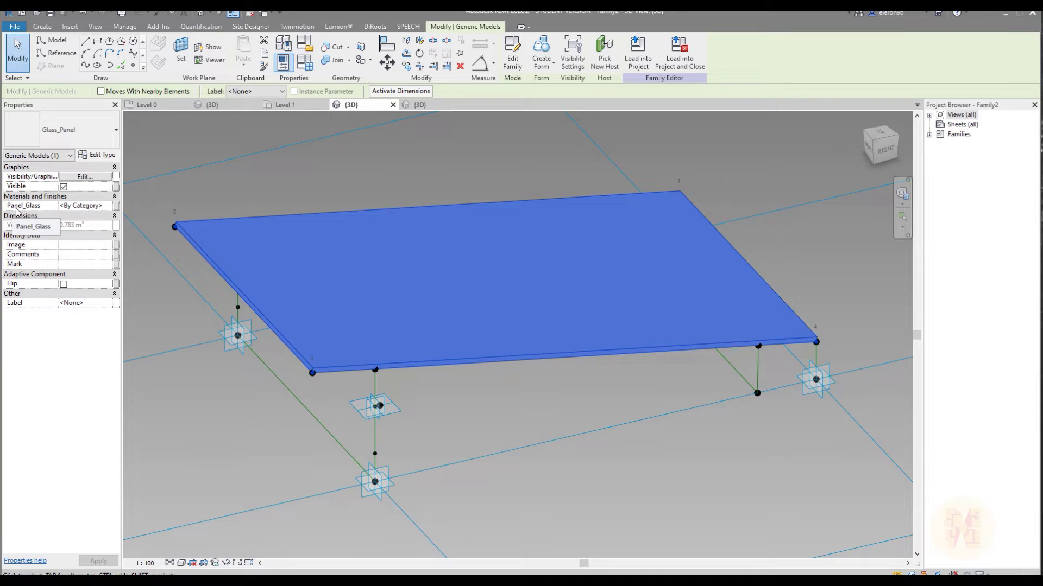
{"action": "left_click", "coordinate": [112, 209]}
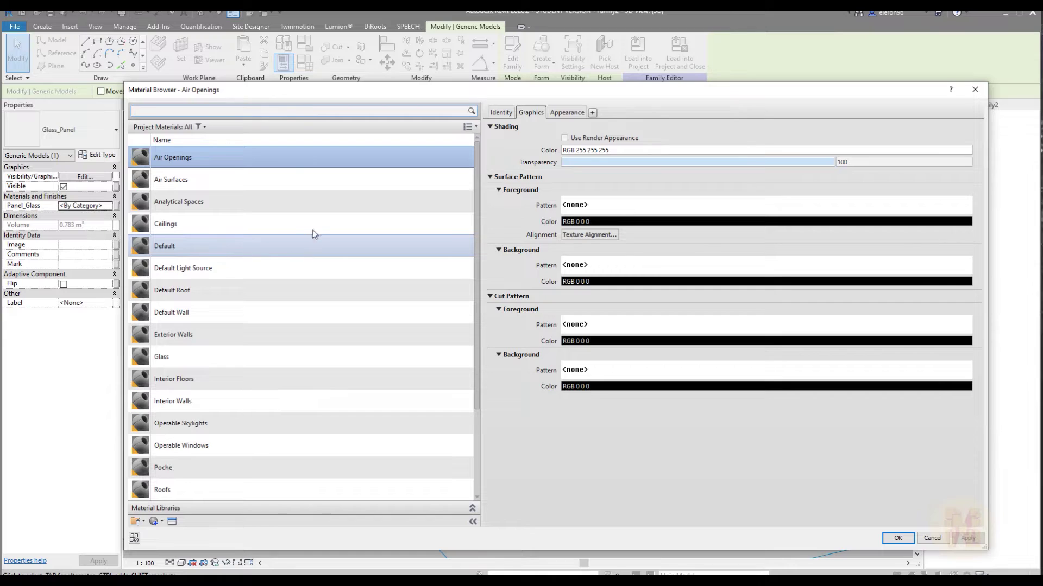
{"action": "left_click", "coordinate": [183, 355]}
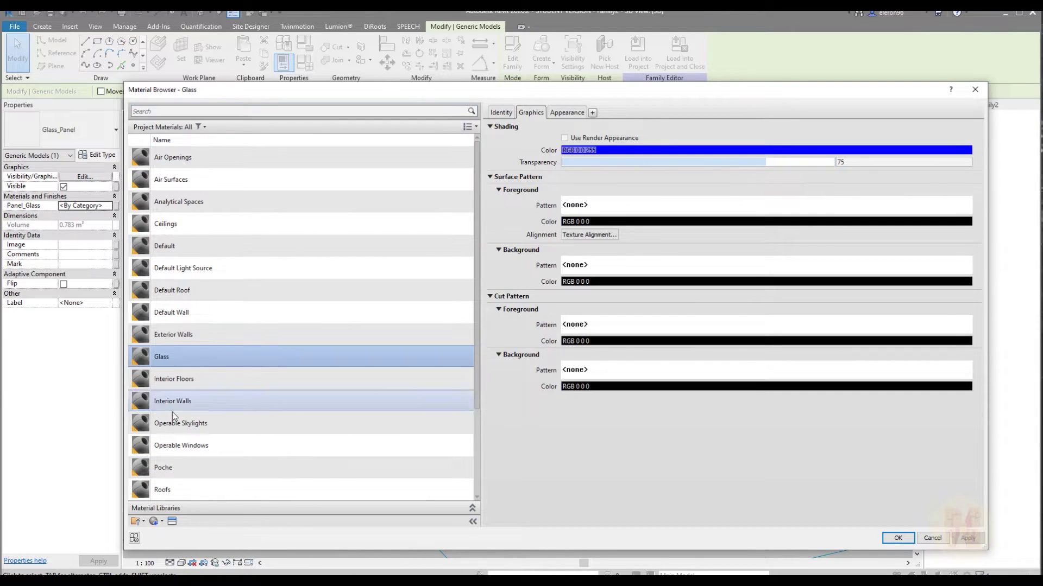
{"action": "left_click", "coordinate": [154, 521]}
{"action": "left_click", "coordinate": [161, 541]}
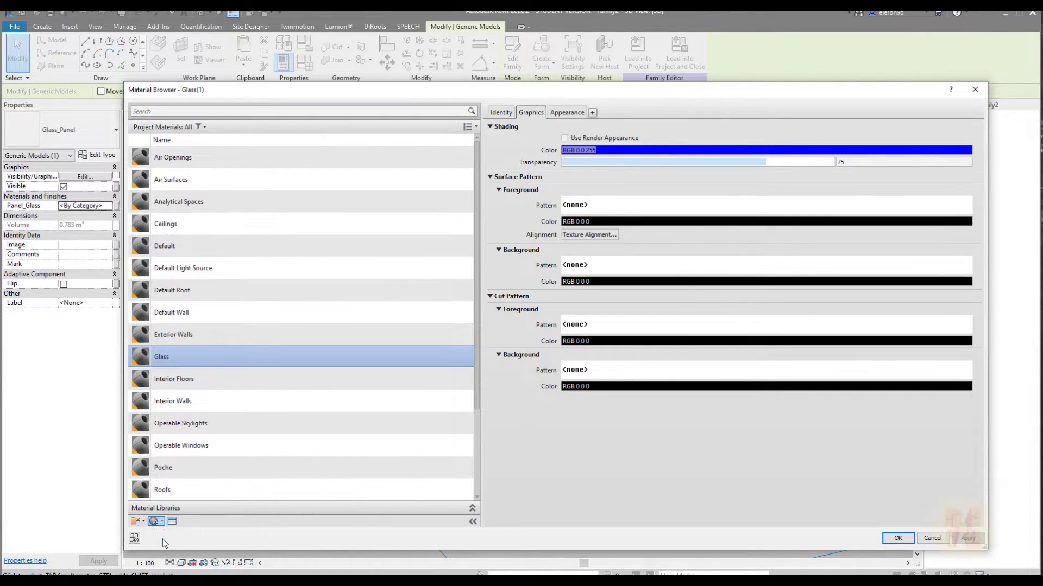
Step: Rename the duplicated material as Panel_Glass and set its class to Glass
{"action": "left_click", "coordinate": [495, 112]}
{"action": "left_click", "coordinate": [613, 130]}
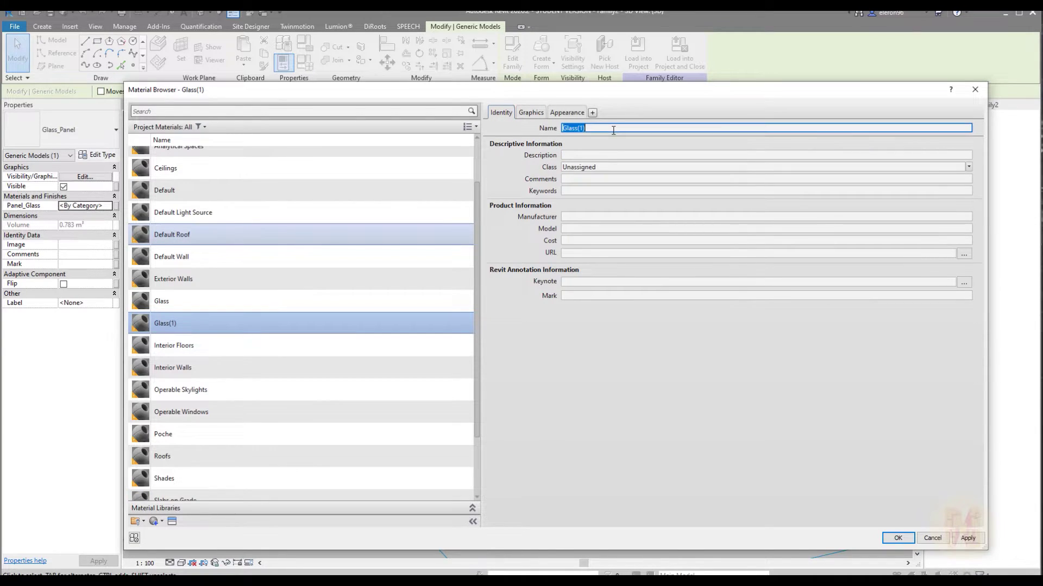
{"action": "type", "text": "Panel_"}
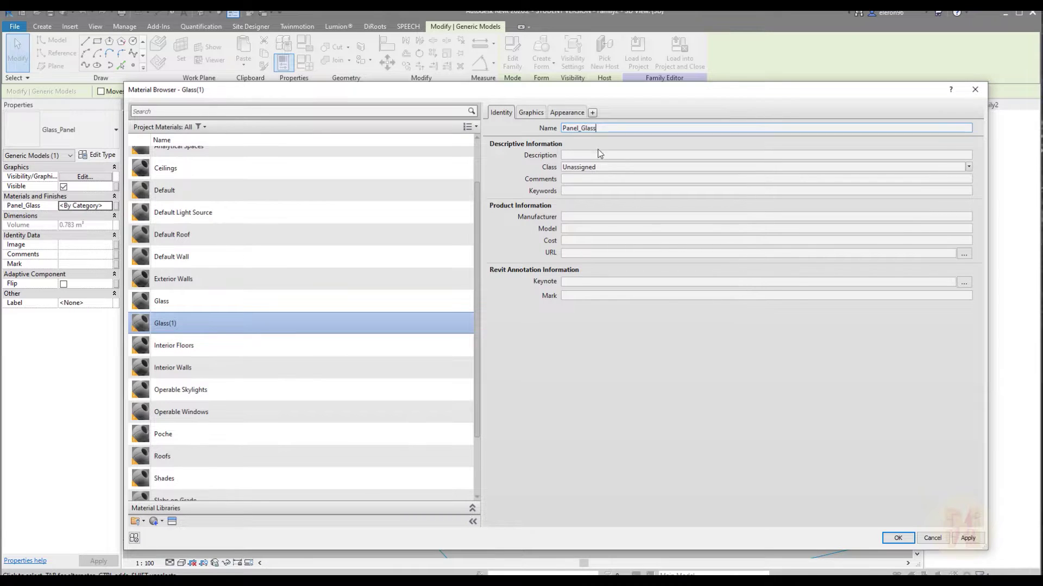
{"action": "left_click", "coordinate": [847, 166]}
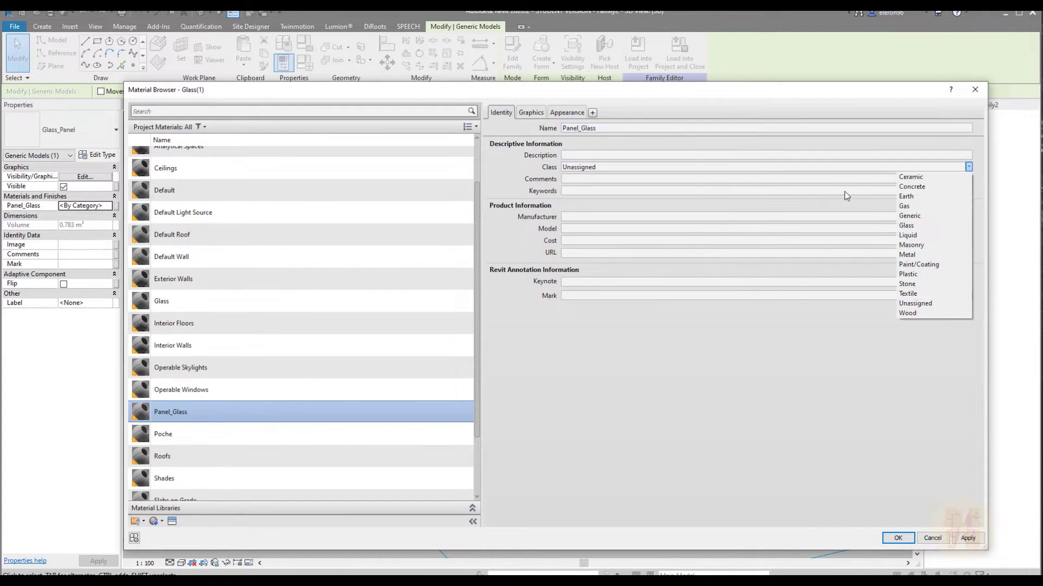
{"action": "left_click", "coordinate": [920, 226]}
Step: Set the material's shading color to light cyan, RGB 206 255 255
{"action": "left_click", "coordinate": [530, 113]}
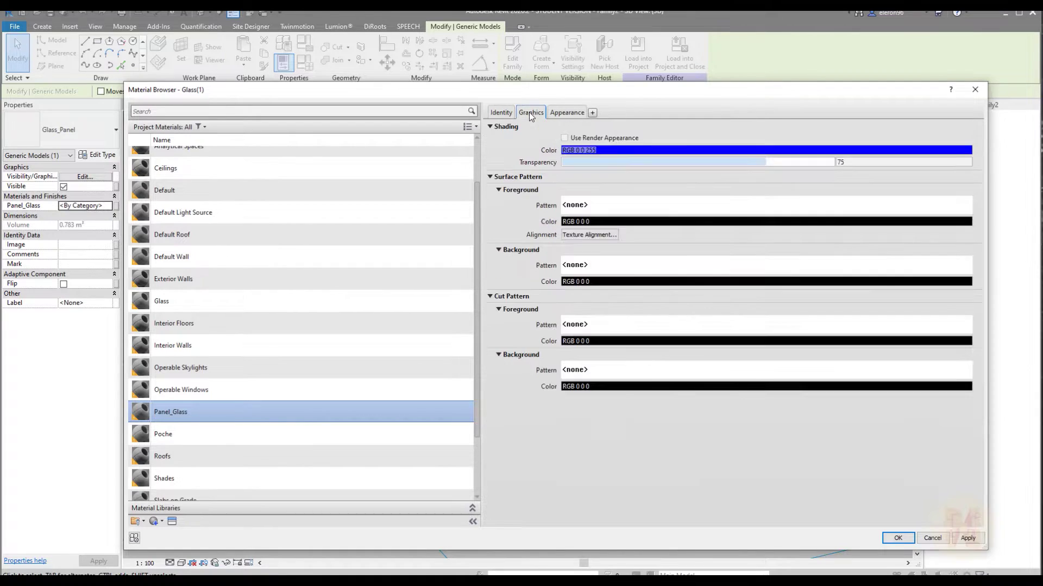
{"action": "left_click", "coordinate": [811, 150]}
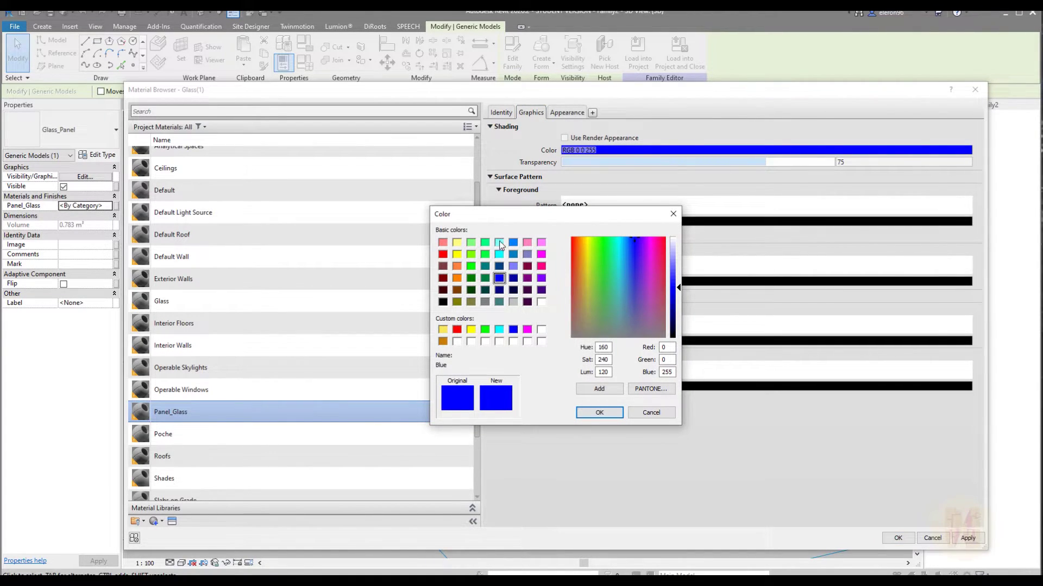
{"action": "left_click", "coordinate": [499, 243]}
{"action": "left_click_drag", "start_coordinate": [678, 263], "coordinate": [679, 247]}
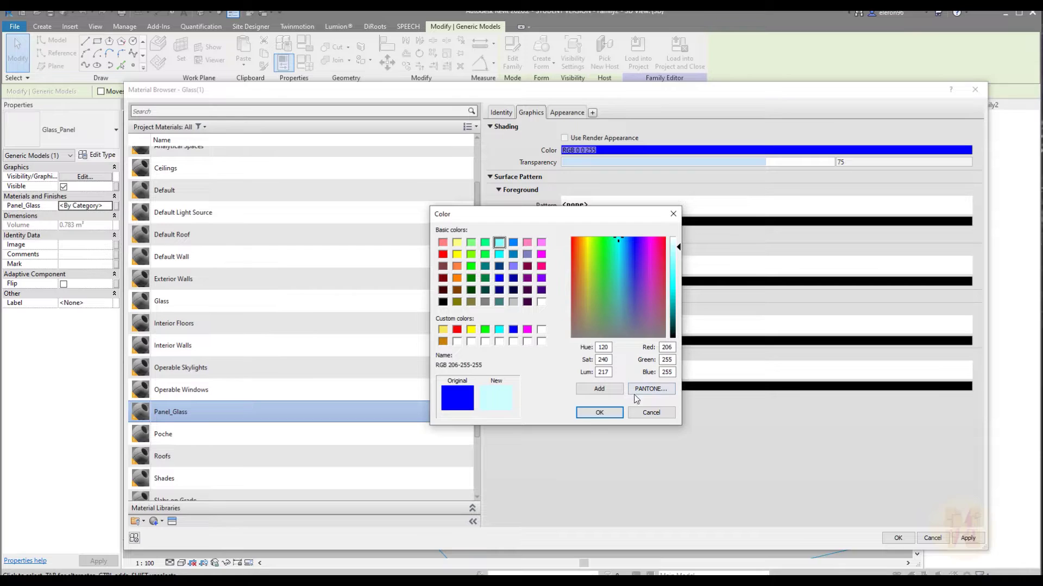
{"action": "left_click", "coordinate": [599, 413]}
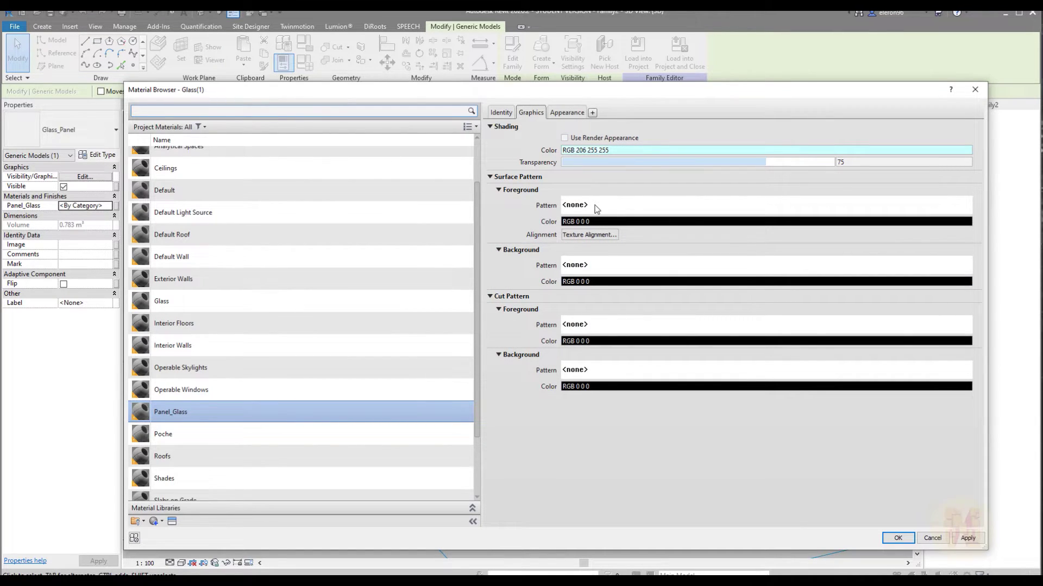
Step: Set the material's surface foreground pattern to Diagonal down with the grey color RGB 192 192 192
{"action": "left_click", "coordinate": [654, 205]}
{"action": "double_click", "coordinate": [630, 267]}
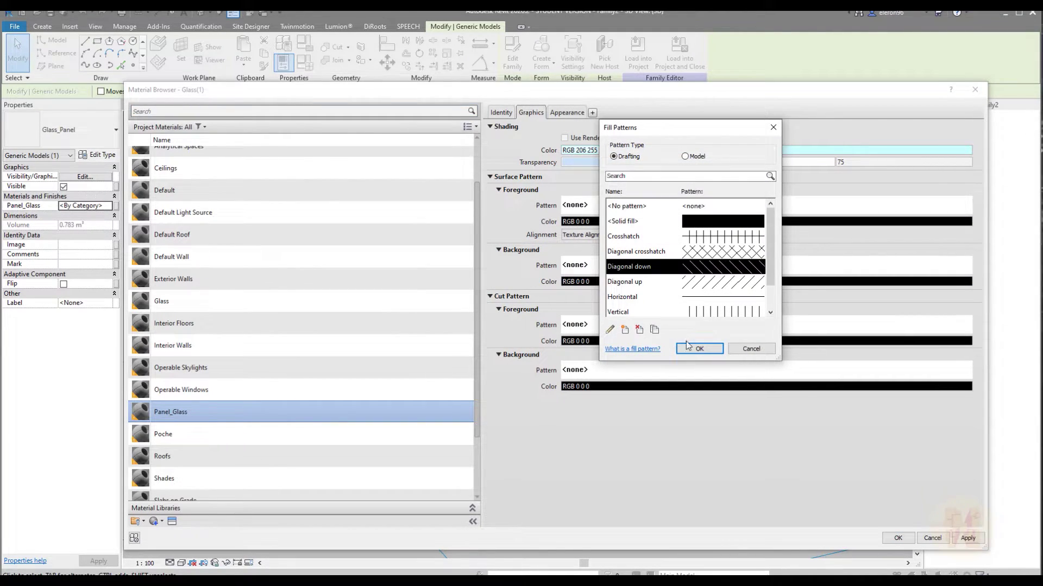
{"action": "left_click", "coordinate": [609, 221]}
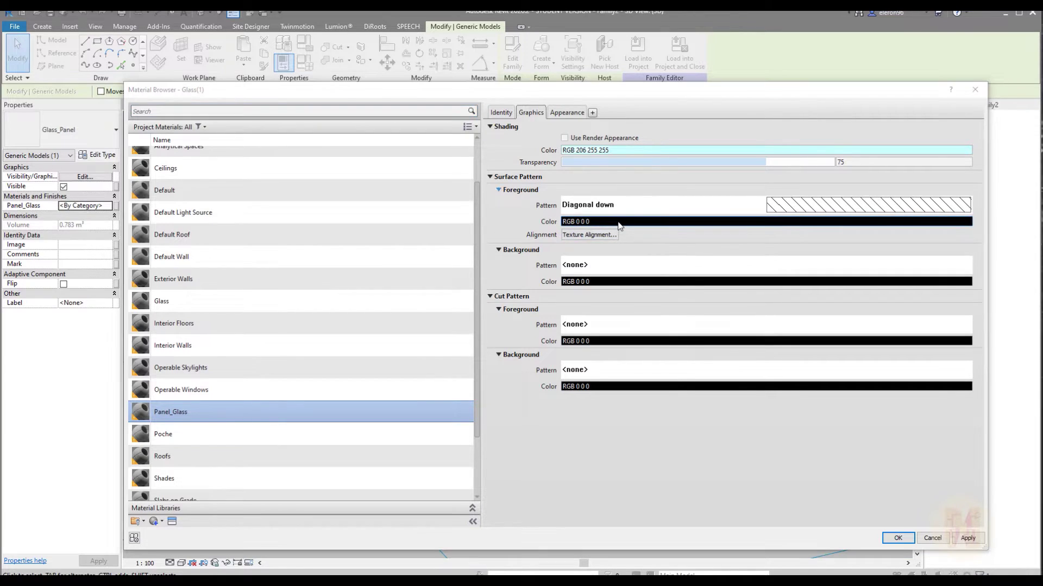
{"action": "left_click", "coordinate": [513, 302]}
{"action": "left_click", "coordinate": [601, 413]}
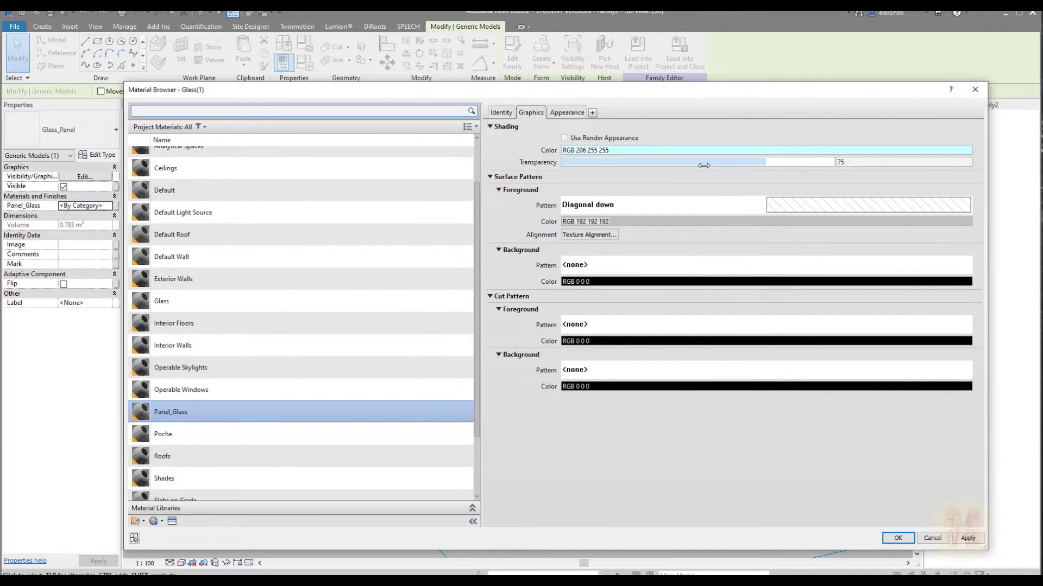
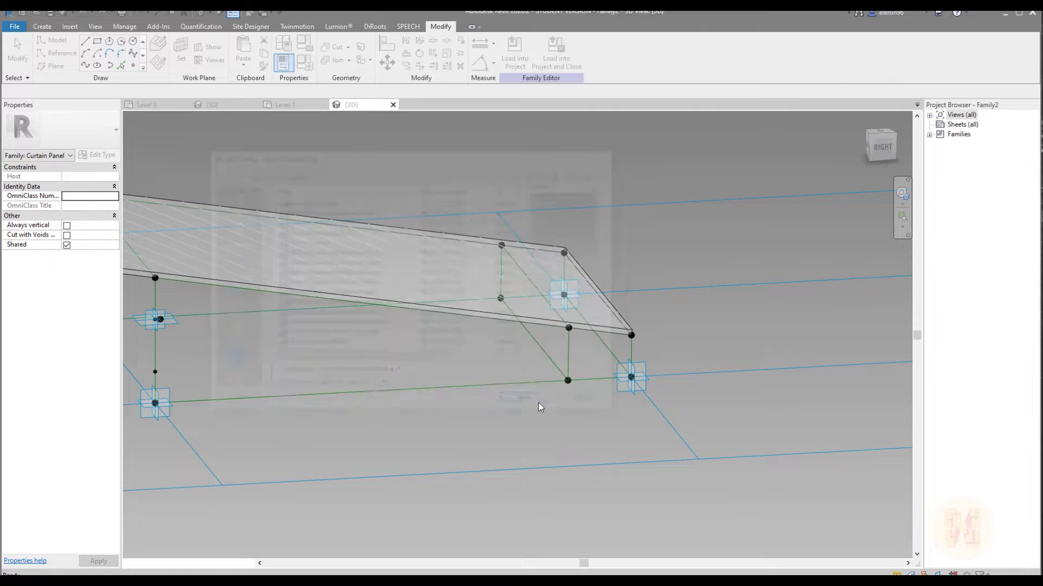
Step: Place eight reference points on the reference level of the new family, four outer and four inner around the origin
{"action": "scroll", "coordinate": [520, 385], "scroll_direction": "up", "scroll_amount": 3}
{"action": "left_click", "coordinate": [168, 67]}
{"action": "left_click", "coordinate": [431, 415]}
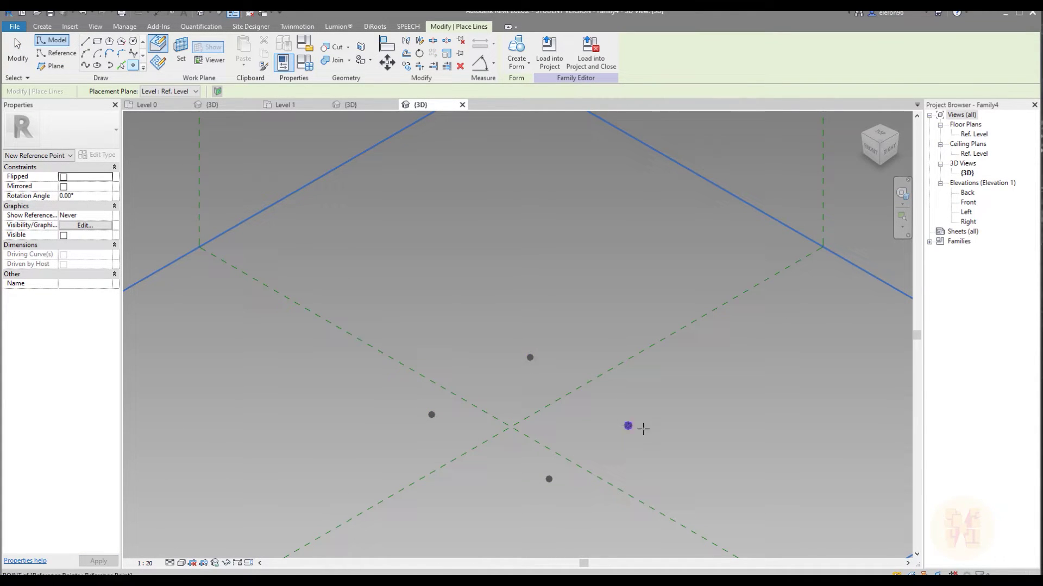
{"action": "middle_click_drag", "start_coordinate": [643, 428], "coordinate": [581, 411], "text": "shift"}
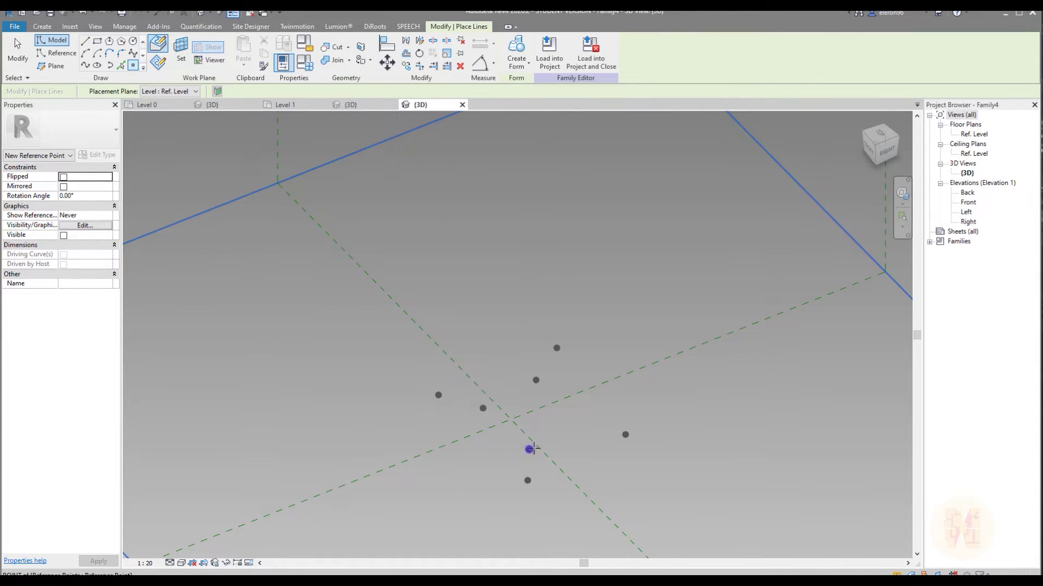
{"action": "left_click", "coordinate": [582, 423]}
Step: Select all eight reference points and make them adaptive
{"action": "key", "text": "Escape"}
{"action": "left_click_drag", "start_coordinate": [358, 326], "coordinate": [679, 495]}
{"action": "left_click", "coordinate": [567, 53]}
{"action": "scroll", "coordinate": [584, 470], "scroll_direction": "up", "scroll_amount": 3}
{"action": "left_click", "coordinate": [531, 321]}
{"action": "left_click", "coordinate": [603, 353]}
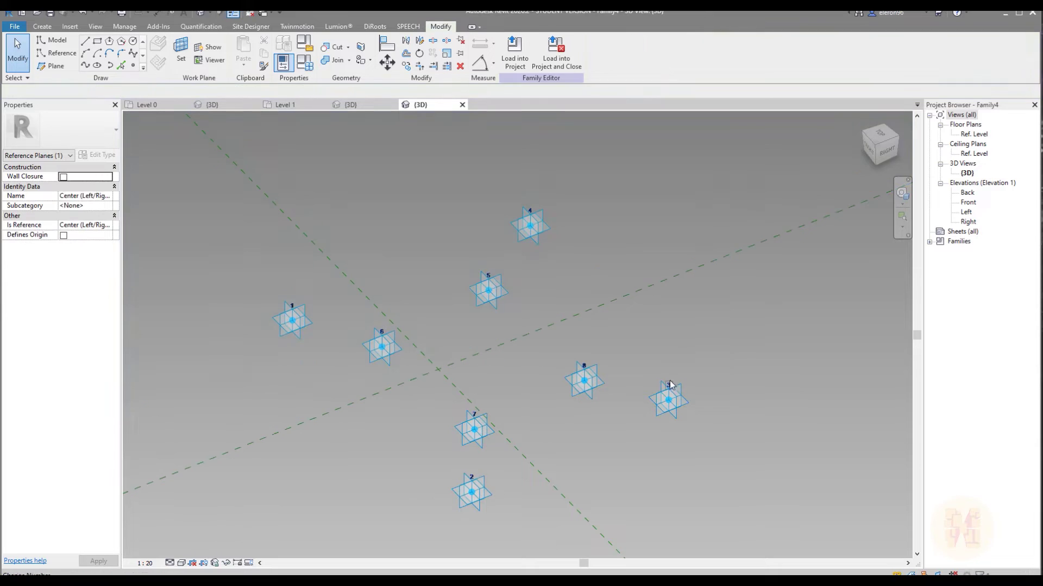
{"action": "key", "text": "Escape"}
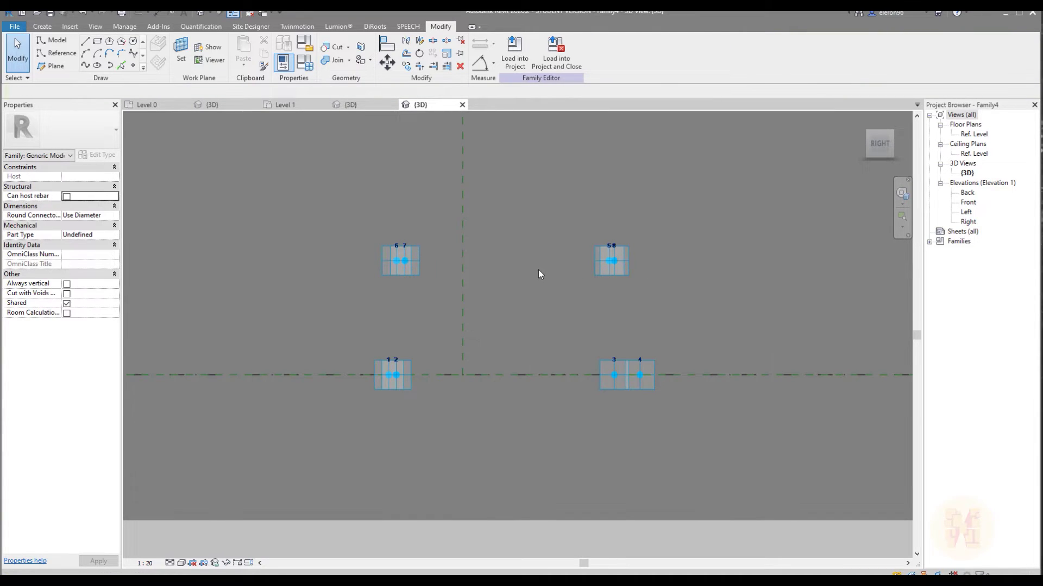
Step: In the right view, align adaptive points 1, 2, 6 and 7 vertically and points 3, 4, 5 and 8 vertically
{"action": "left_click", "coordinate": [395, 273]}
{"action": "left_click", "coordinate": [405, 273]}
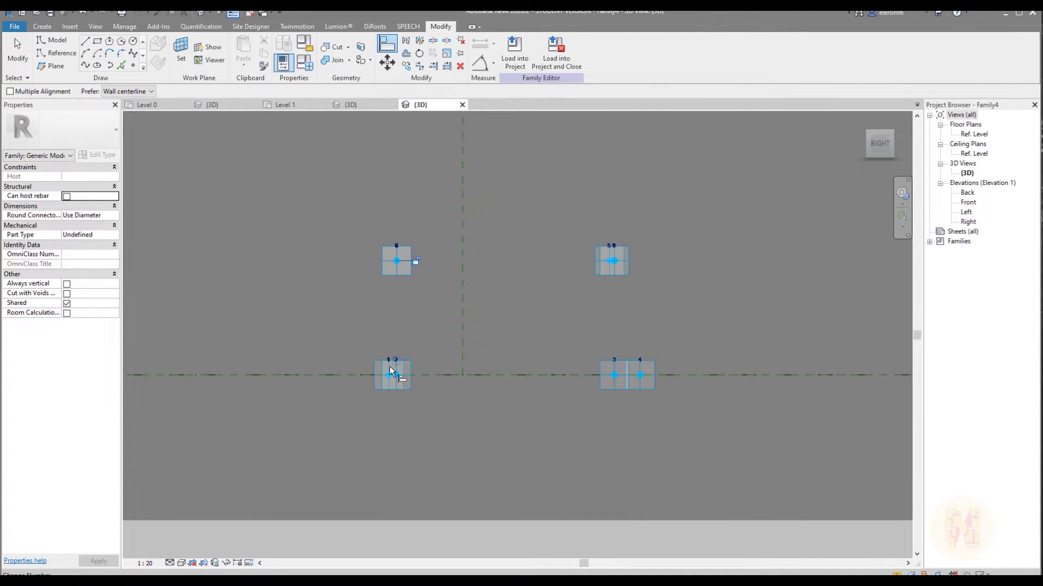
{"action": "left_click", "coordinate": [608, 267]}
{"action": "left_click", "coordinate": [613, 271]}
{"action": "left_click", "coordinate": [611, 271]}
{"action": "left_click", "coordinate": [615, 384]}
{"action": "left_click", "coordinate": [608, 273]}
{"action": "left_click", "coordinate": [639, 377]}
{"action": "key", "text": "Escape"}
{"action": "key", "text": "Escape"}
Step: In the front view, align adaptive points 1, 4, 5 and 6 on one vertical line
{"action": "middle_click_drag", "start_coordinate": [647, 355], "coordinate": [847, 405], "text": "shift"}
{"action": "left_click", "coordinate": [879, 148]}
{"action": "key", "text": "a"}
{"action": "key", "text": "l"}
{"action": "scroll", "coordinate": [506, 385], "scroll_direction": "up", "scroll_amount": 6}
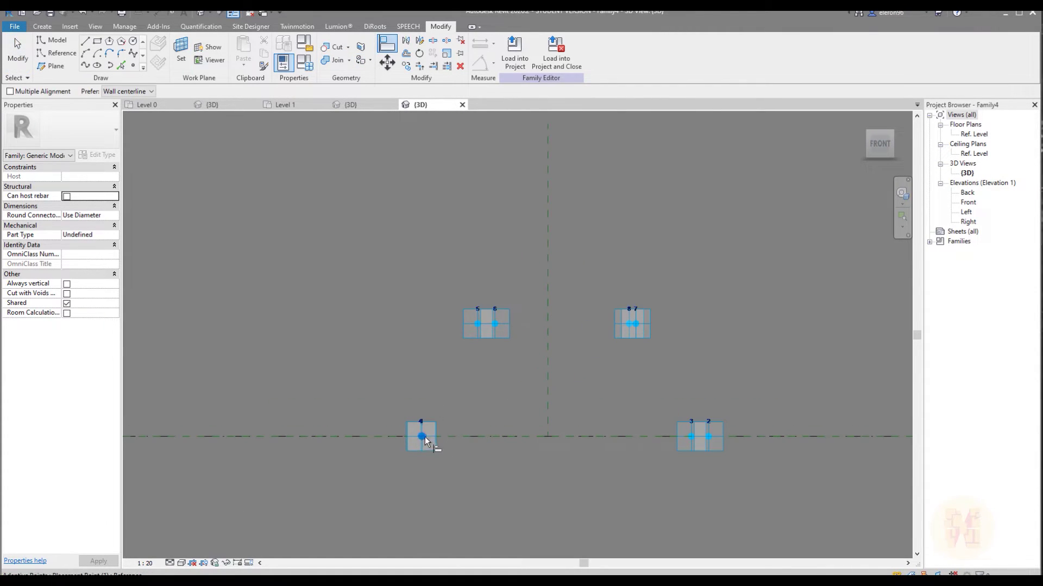
{"action": "left_click", "coordinate": [425, 441]}
Step: Align adaptive points 2, 3, 7 and 8 on one vertical line in the front view
{"action": "left_click", "coordinate": [706, 445]}
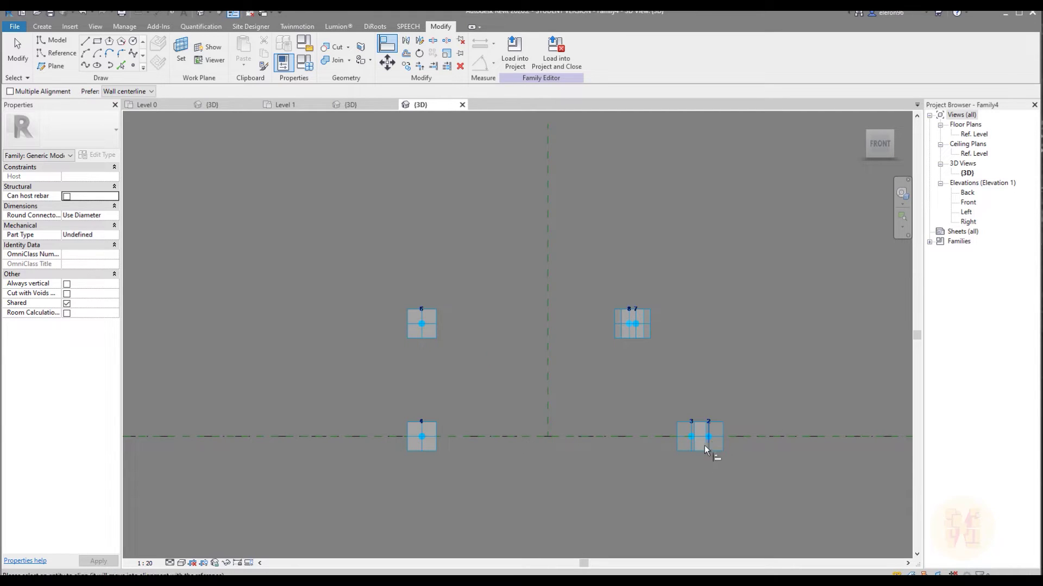
{"action": "left_click", "coordinate": [692, 444]}
{"action": "left_click", "coordinate": [708, 442]}
{"action": "left_click", "coordinate": [637, 332]}
{"action": "left_click", "coordinate": [708, 334]}
{"action": "left_click", "coordinate": [629, 334]}
{"action": "key", "text": "Escape"}
{"action": "key", "text": "Escape"}
{"action": "scroll", "coordinate": [587, 389], "scroll_direction": "down", "scroll_amount": 3}
{"action": "middle_click_drag", "start_coordinate": [588, 389], "coordinate": [751, 398], "text": "shift"}
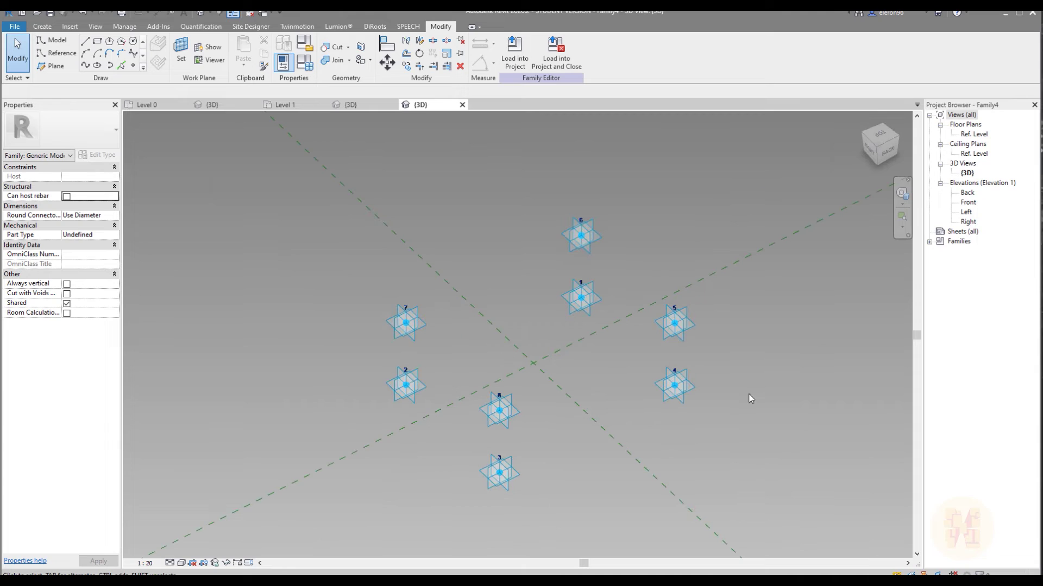
Step: Connect the lower adaptive points 1, 2, 3 and 4 with reference lines to form a closed loop
{"action": "left_click", "coordinate": [57, 53]}
{"action": "left_click", "coordinate": [581, 298]}
{"action": "left_click", "coordinate": [400, 390]}
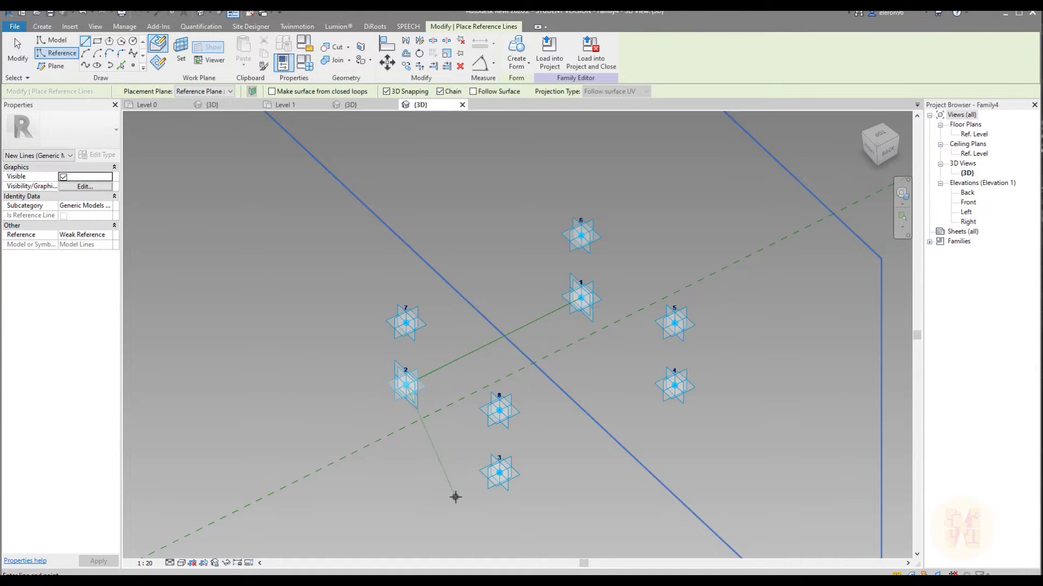
{"action": "left_click", "coordinate": [497, 472]}
{"action": "key", "text": "Escape"}
{"action": "key", "text": "Escape"}
{"action": "key", "text": "r"}
{"action": "key", "text": "l"}
{"action": "left_click", "coordinate": [499, 472]}
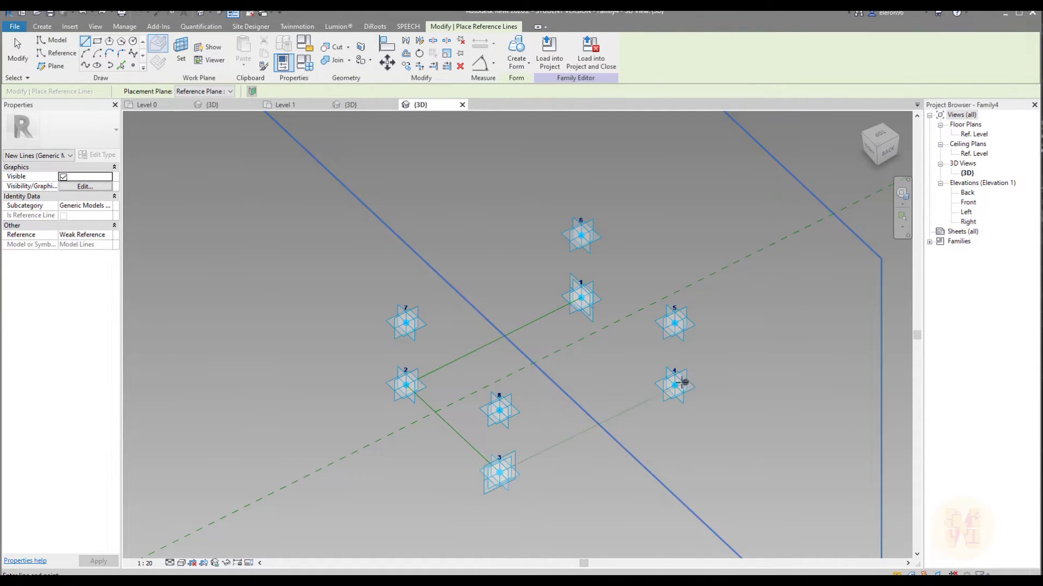
{"action": "left_click", "coordinate": [674, 385]}
{"action": "left_click", "coordinate": [580, 297]}
{"action": "key", "text": "Escape"}
Step: Connect the upper adaptive points 5, 6, 7 and 8 with reference lines to form a closed loop
{"action": "left_click", "coordinate": [580, 235]}
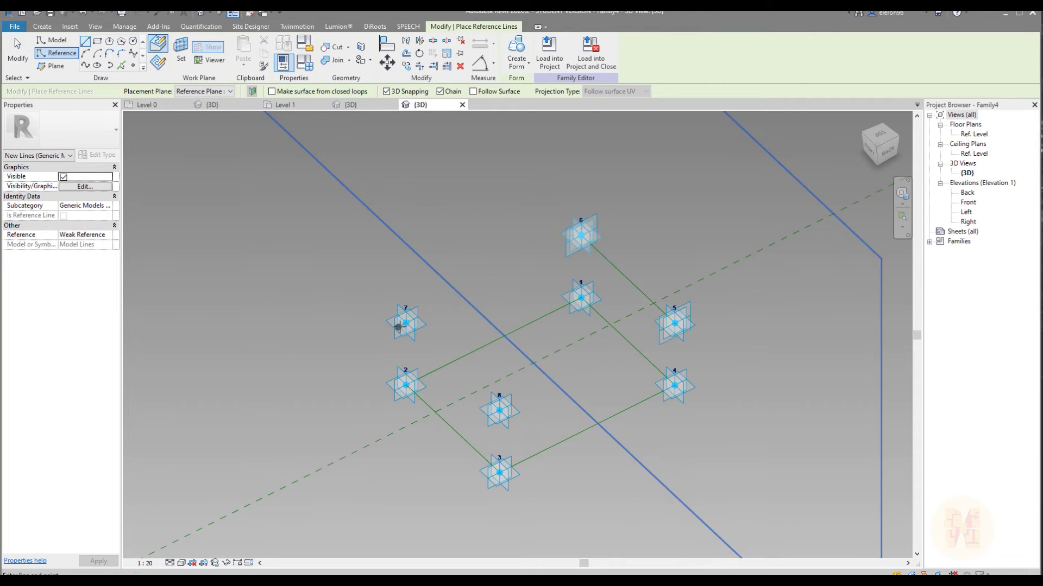
{"action": "left_click", "coordinate": [405, 323]}
{"action": "left_click", "coordinate": [498, 411]}
{"action": "left_click", "coordinate": [673, 323]}
{"action": "left_click", "coordinate": [580, 236]}
{"action": "key", "text": "Escape"}
{"action": "key", "text": "Escape"}
{"action": "middle_click_drag", "start_coordinate": [739, 415], "coordinate": [686, 342]}
Step: Select the lower and upper reference-line chains and create a solid box form between them
{"action": "key", "text": "Tab"}
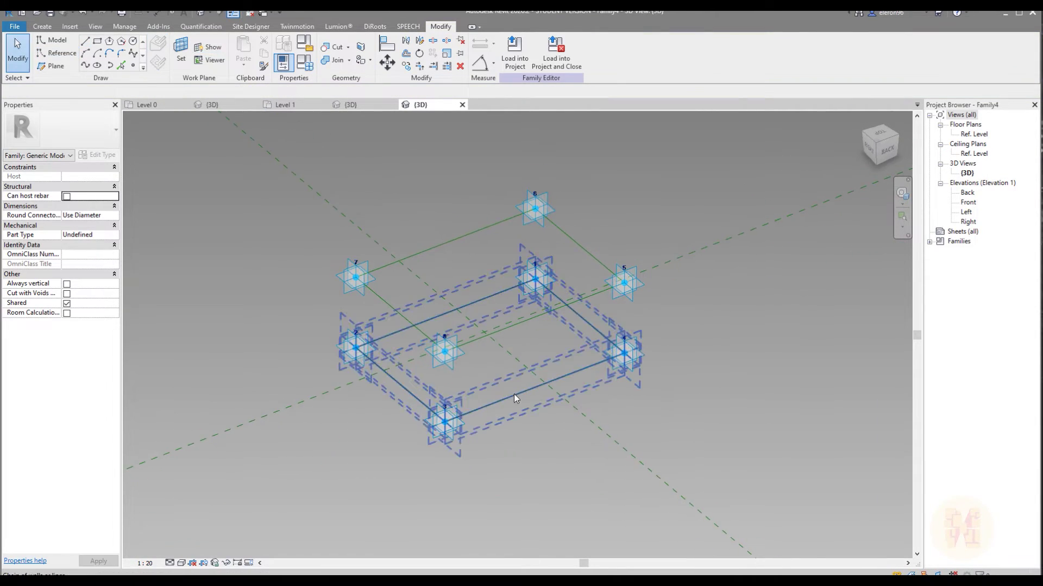
{"action": "left_click", "coordinate": [514, 394]}
{"action": "key", "text": "Tab"}
{"action": "left_click", "coordinate": [523, 321], "text": "ctrl"}
{"action": "left_click", "coordinate": [515, 51]}
{"action": "left_click", "coordinate": [773, 316]}
Step: Save the family as Insolation in the Parts folder and load it into Family2
{"action": "left_click", "coordinate": [15, 26]}
{"action": "mouse_move", "coordinate": [70, 166]}
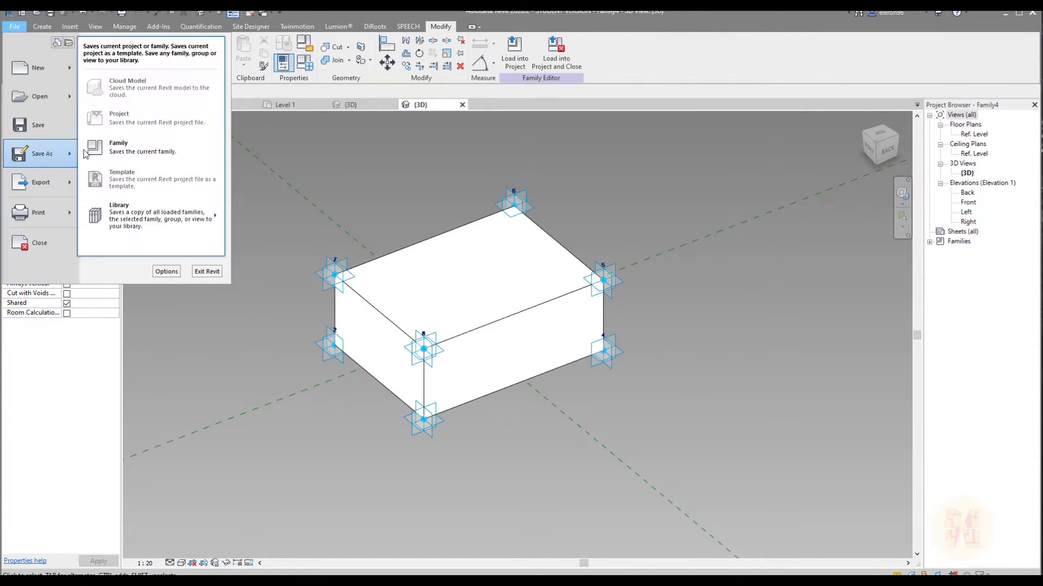
{"action": "left_click", "coordinate": [140, 153]}
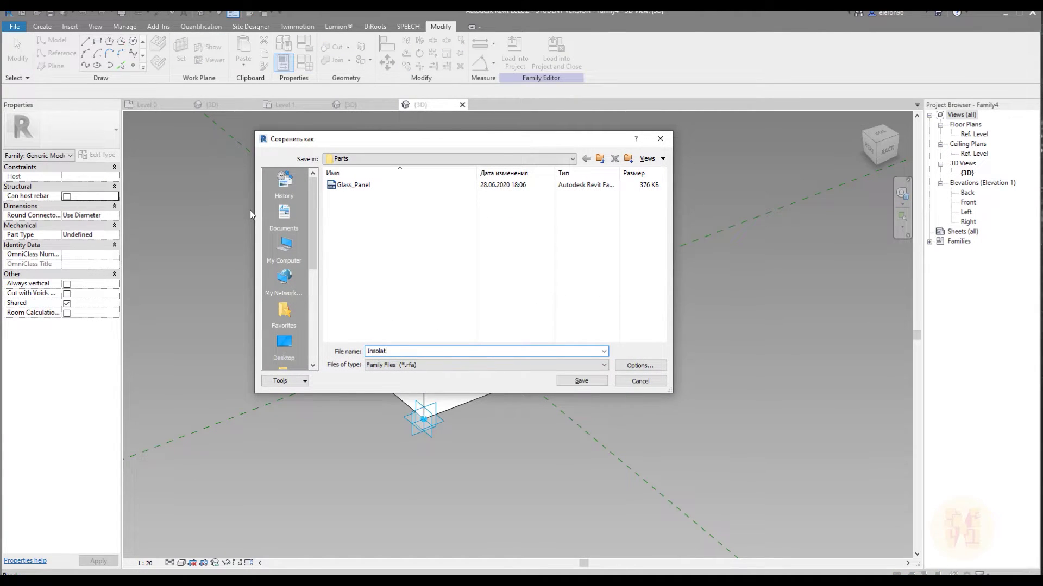
{"action": "type", "text": "Insolation"}
{"action": "key", "text": "Return"}
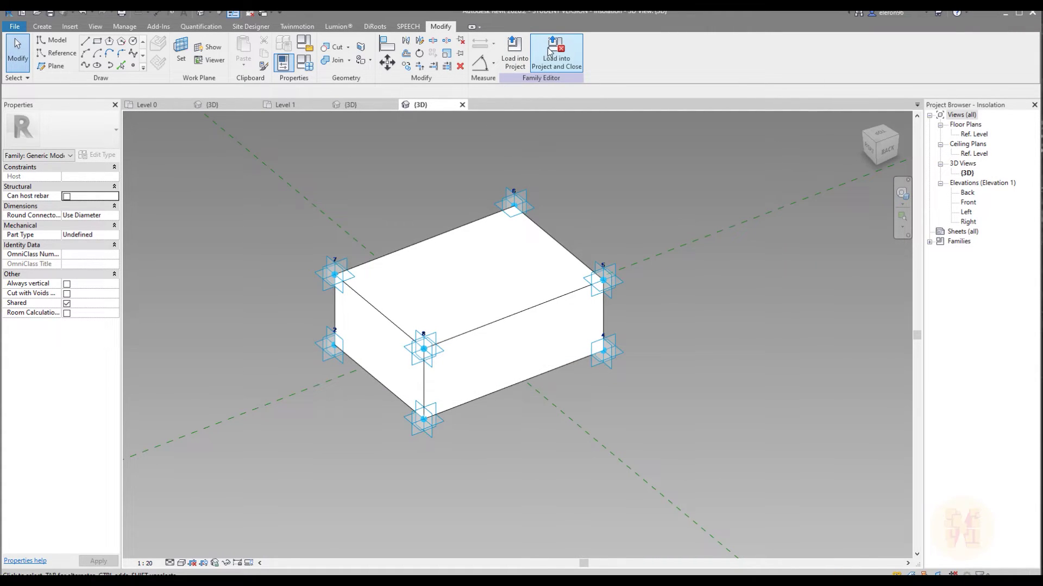
{"action": "left_click", "coordinate": [514, 64]}
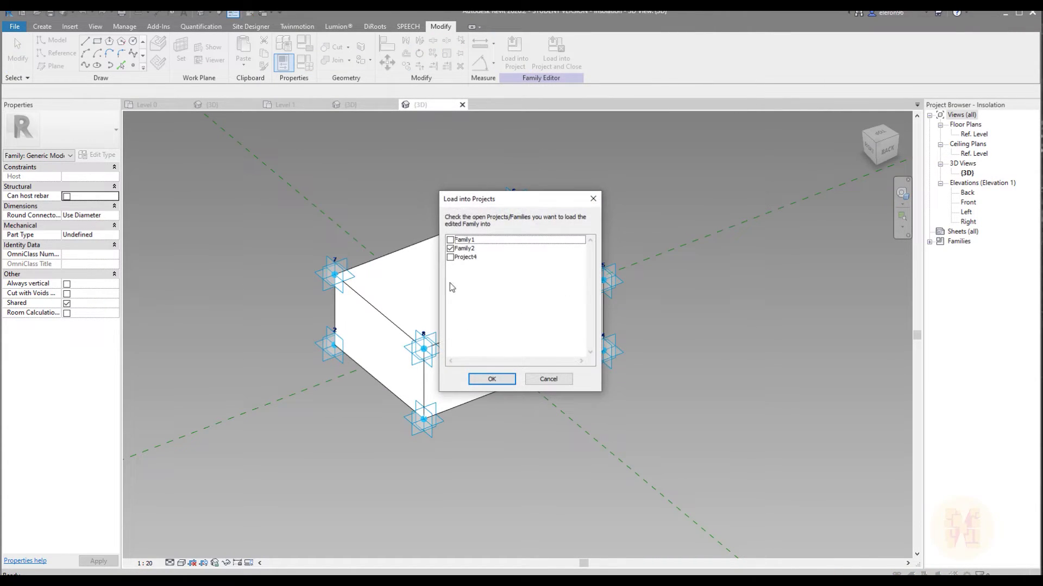
{"action": "left_click", "coordinate": [491, 379]}
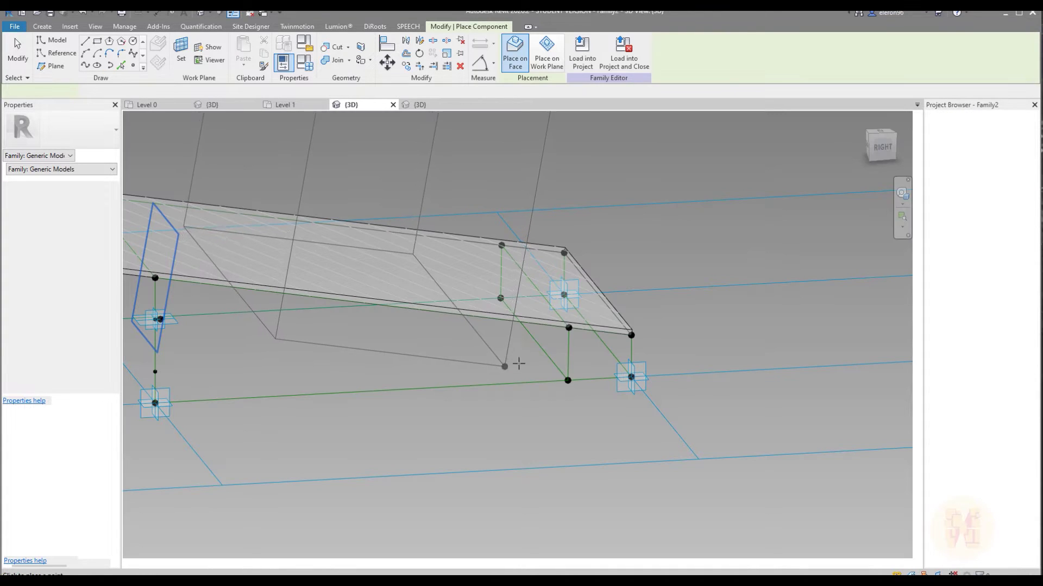
Step: Place the Insolation component through the eight reference points at the low end of the sloped frame
{"action": "middle_click_drag", "start_coordinate": [547, 372], "coordinate": [570, 409], "text": "shift"}
{"action": "scroll", "coordinate": [546, 195], "scroll_direction": "up", "scroll_amount": 3}
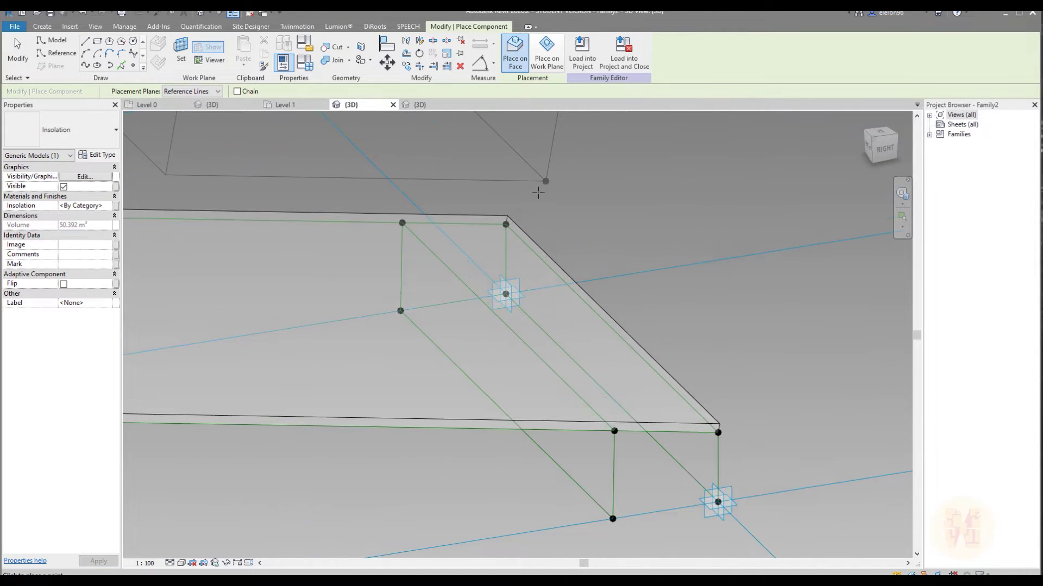
{"action": "left_click", "coordinate": [506, 296]}
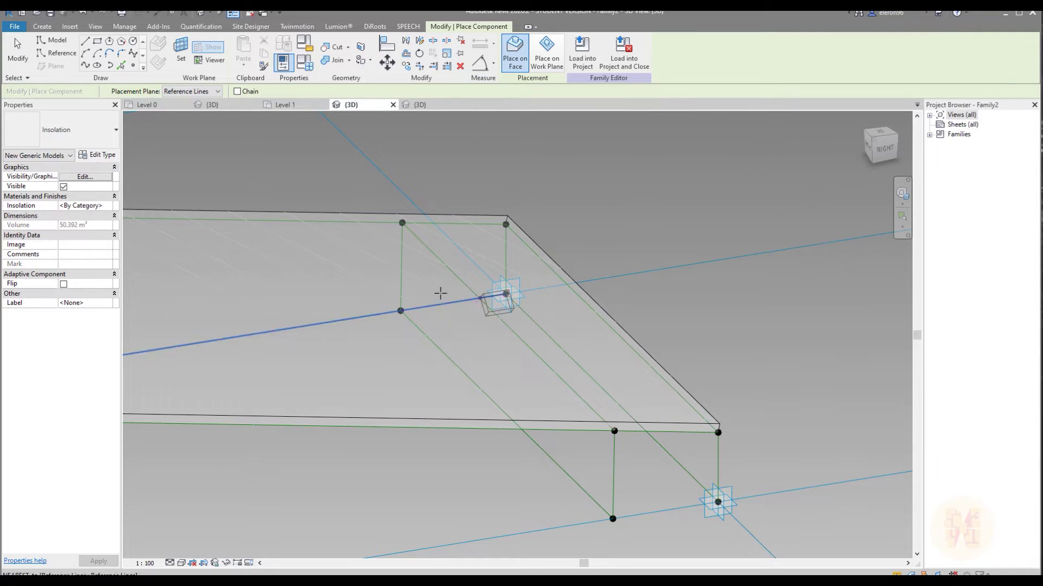
{"action": "left_click", "coordinate": [399, 312]}
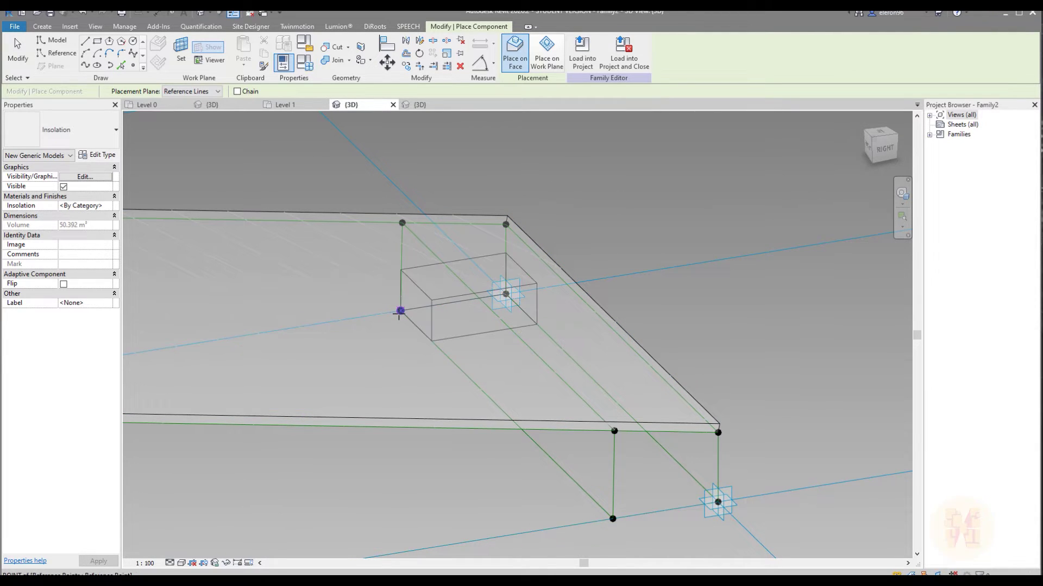
{"action": "left_click", "coordinate": [613, 519]}
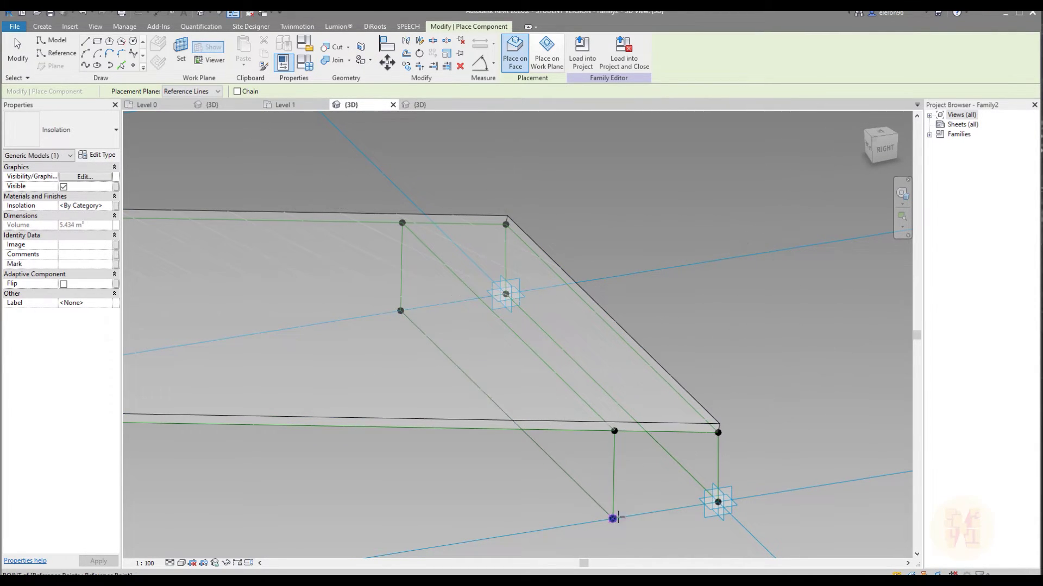
{"action": "left_click", "coordinate": [613, 518]}
{"action": "left_click", "coordinate": [717, 503]}
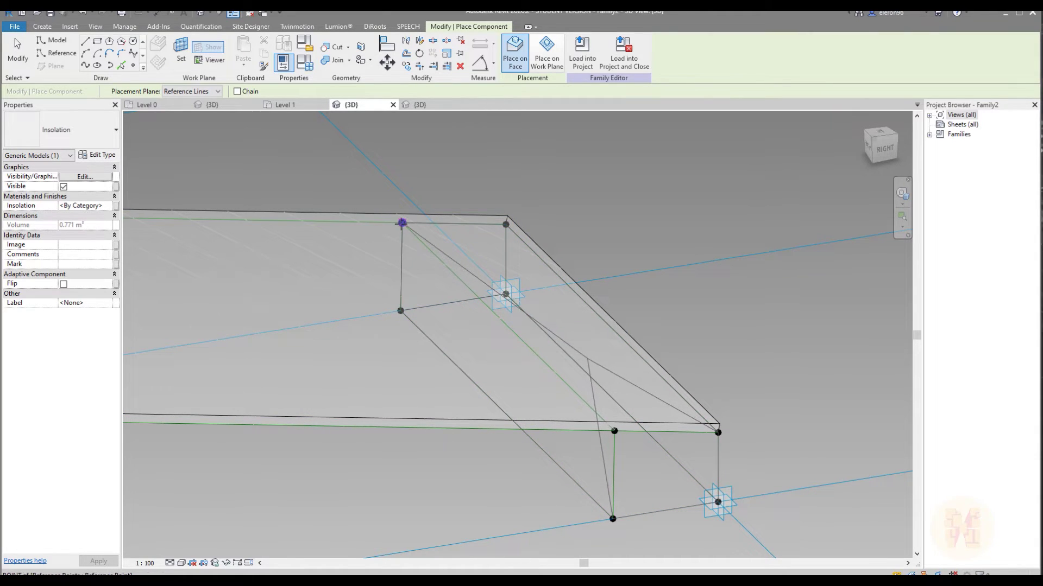
{"action": "left_click", "coordinate": [401, 223]}
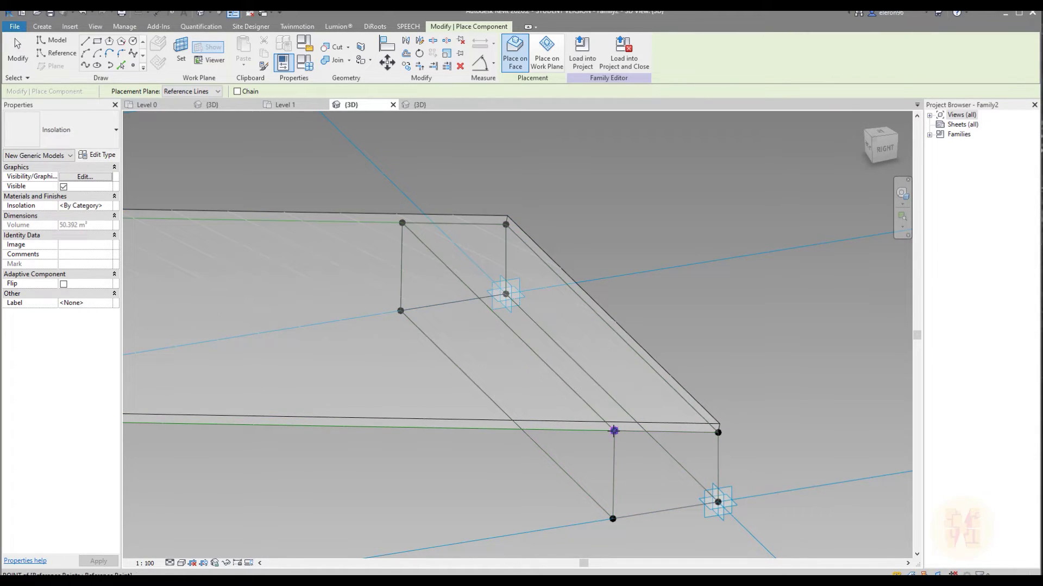
{"action": "left_click", "coordinate": [614, 431]}
{"action": "key", "text": "Escape"}
{"action": "key", "text": "Escape"}
{"action": "middle_click_drag", "start_coordinate": [761, 393], "coordinate": [688, 300], "text": "shift"}
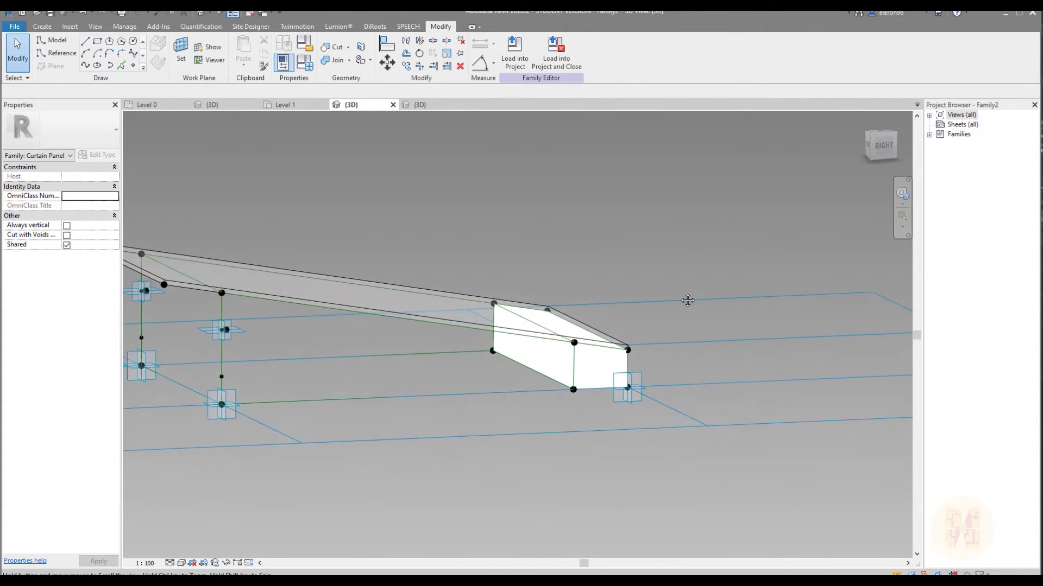
{"action": "scroll", "coordinate": [563, 372], "scroll_direction": "up", "scroll_amount": 5}
{"action": "left_click", "coordinate": [563, 372]}
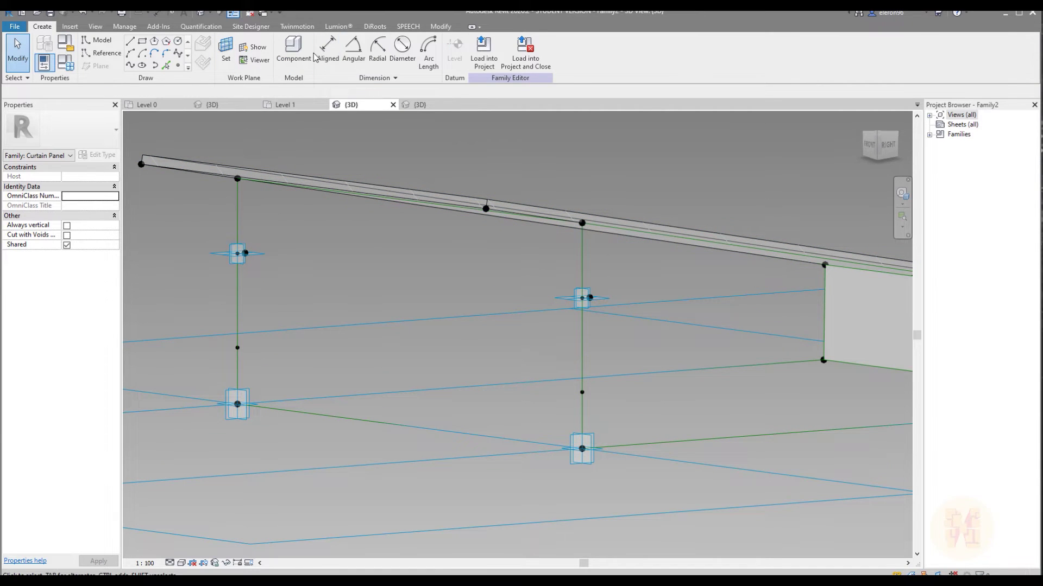
Step: Place a Ventilation_Panel_Fixed component between the upper reference points of the two vertical lines at the tall end
{"action": "key", "text": "c"}
{"action": "key", "text": "m"}
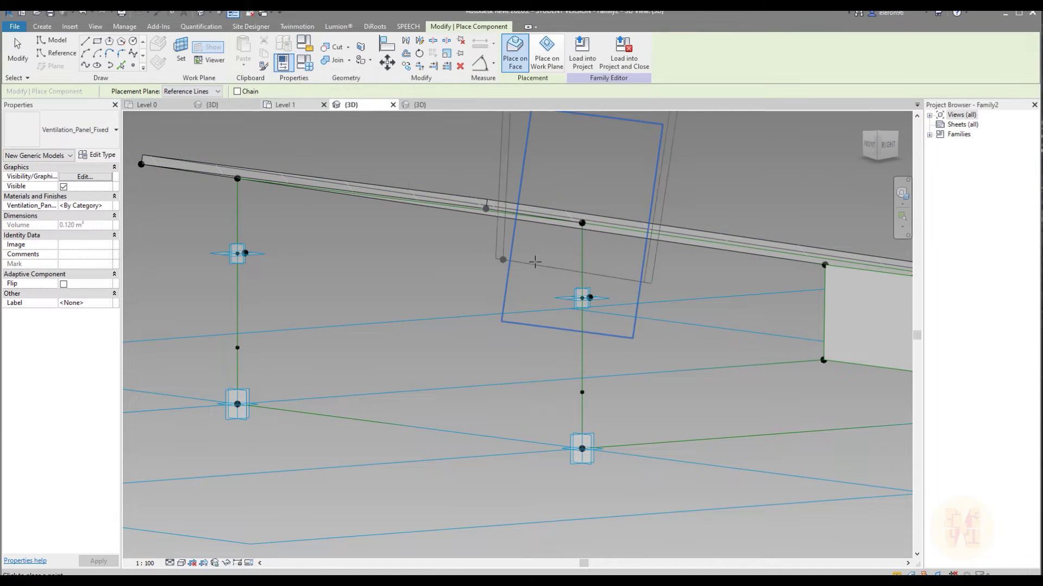
{"action": "left_click", "coordinate": [582, 223]}
{"action": "left_click", "coordinate": [582, 298]}
{"action": "left_click", "coordinate": [237, 254]}
{"action": "left_click", "coordinate": [237, 179]}
{"action": "key", "text": "Escape"}
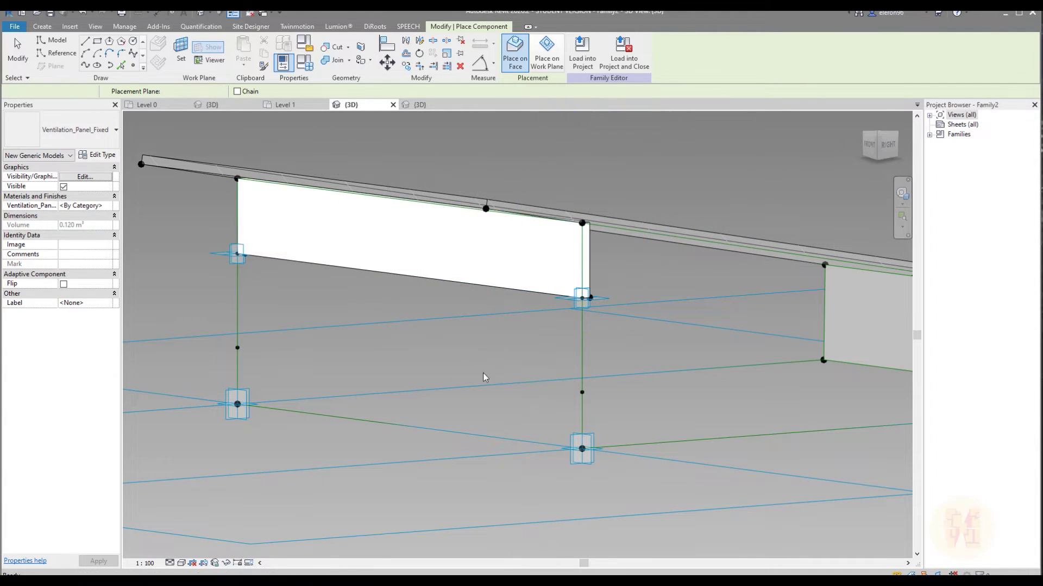
{"action": "key", "text": "Escape"}
{"action": "key", "text": "Escape"}
{"action": "middle_click_drag", "start_coordinate": [485, 377], "coordinate": [640, 358], "text": "shift"}
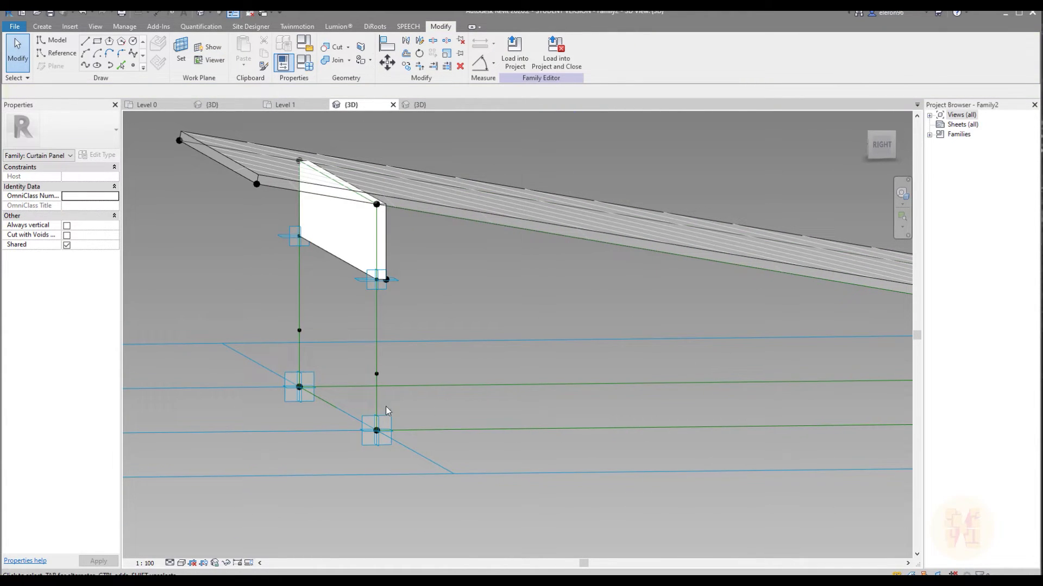
Step: Create a new material named Ventilation_Fixed with the Metal class for the upper ventilation panel
{"action": "left_click", "coordinate": [360, 240]}
{"action": "left_click", "coordinate": [109, 206]}
{"action": "left_click", "coordinate": [156, 522]}
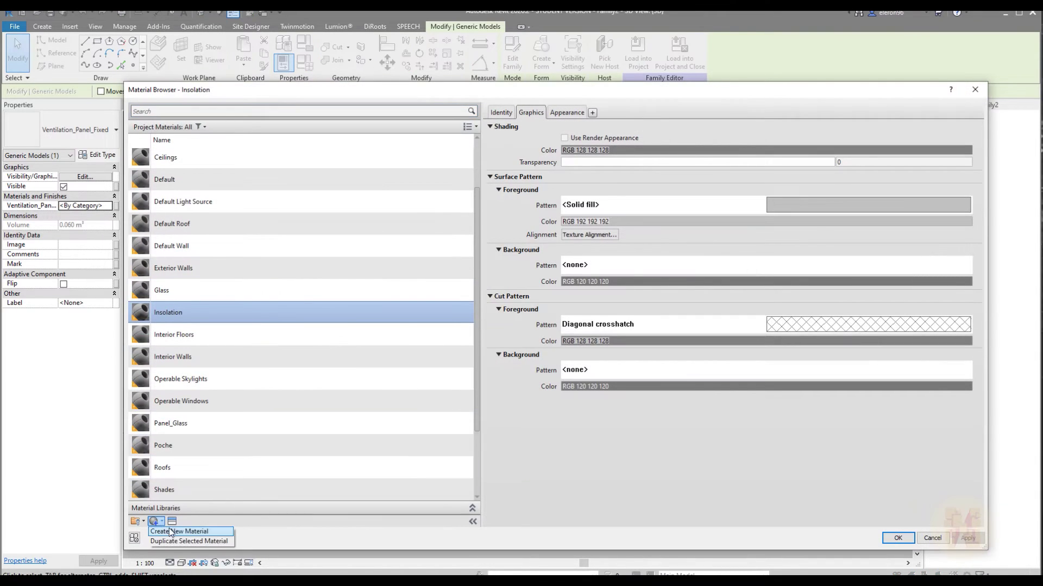
{"action": "left_click", "coordinate": [170, 532]}
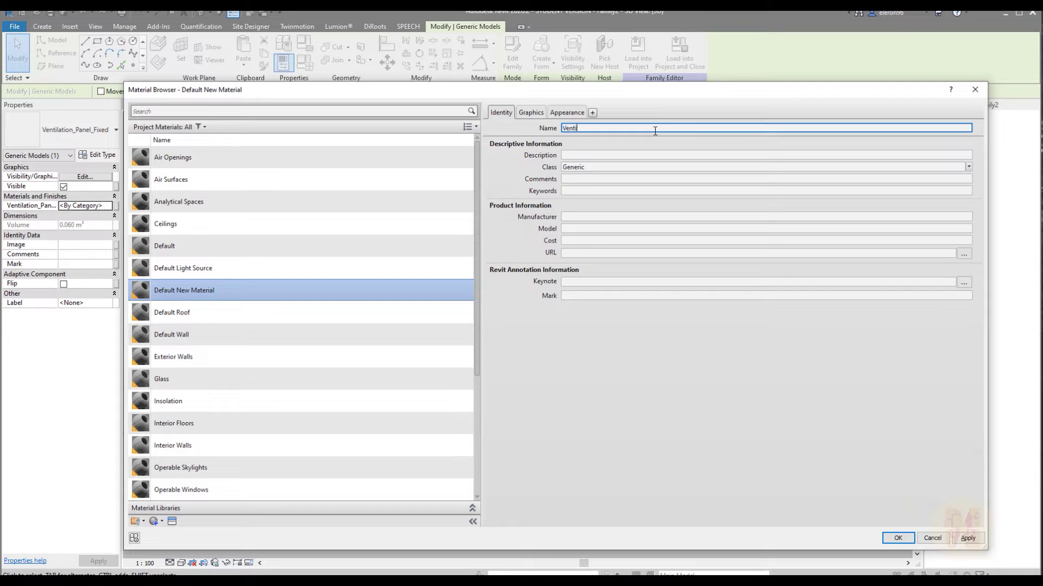
{"action": "left_click", "coordinate": [969, 168]}
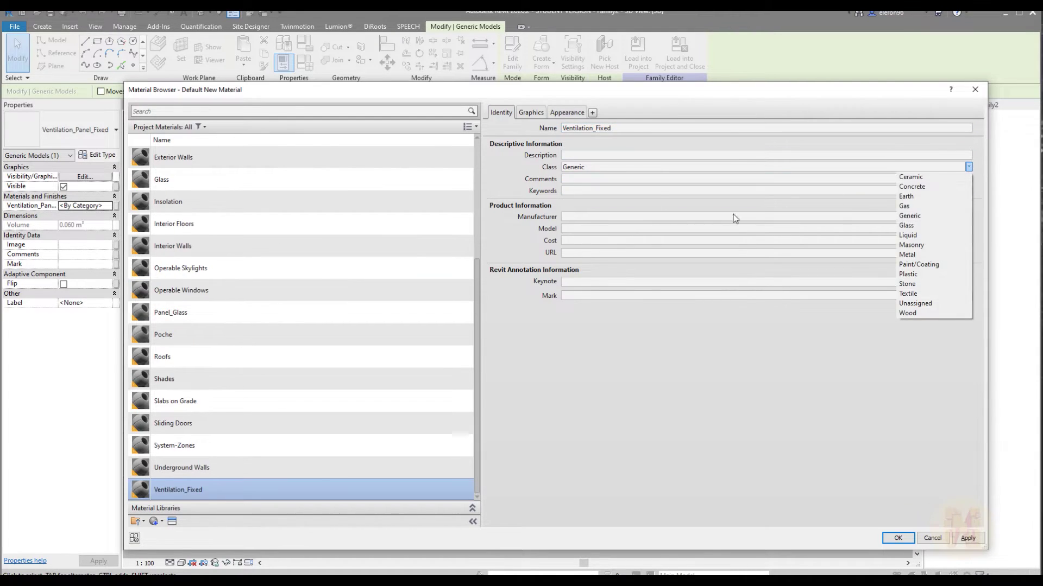
{"action": "left_click", "coordinate": [924, 255]}
Step: Give the Ventilation_Fixed material a Solid fill surface foreground pattern in colour RGB 192 192 192
{"action": "left_click", "coordinate": [530, 113]}
{"action": "left_click", "coordinate": [630, 222]}
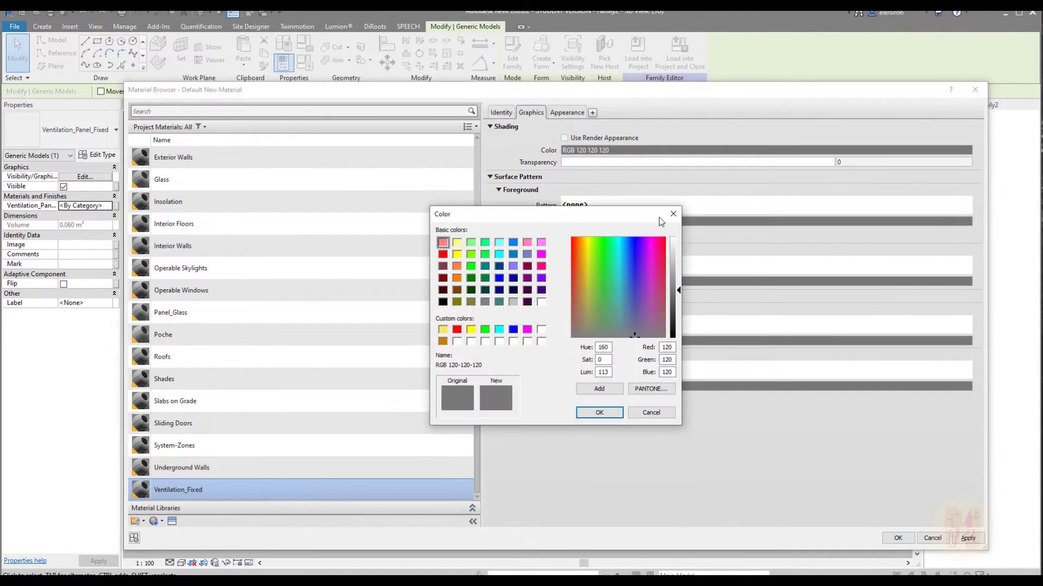
{"action": "left_click", "coordinate": [672, 214]}
{"action": "left_click", "coordinate": [669, 206]}
{"action": "left_click", "coordinate": [690, 225]}
{"action": "left_click", "coordinate": [699, 349]}
{"action": "left_click", "coordinate": [636, 222]}
{"action": "left_click", "coordinate": [514, 303]}
{"action": "left_click", "coordinate": [600, 413]}
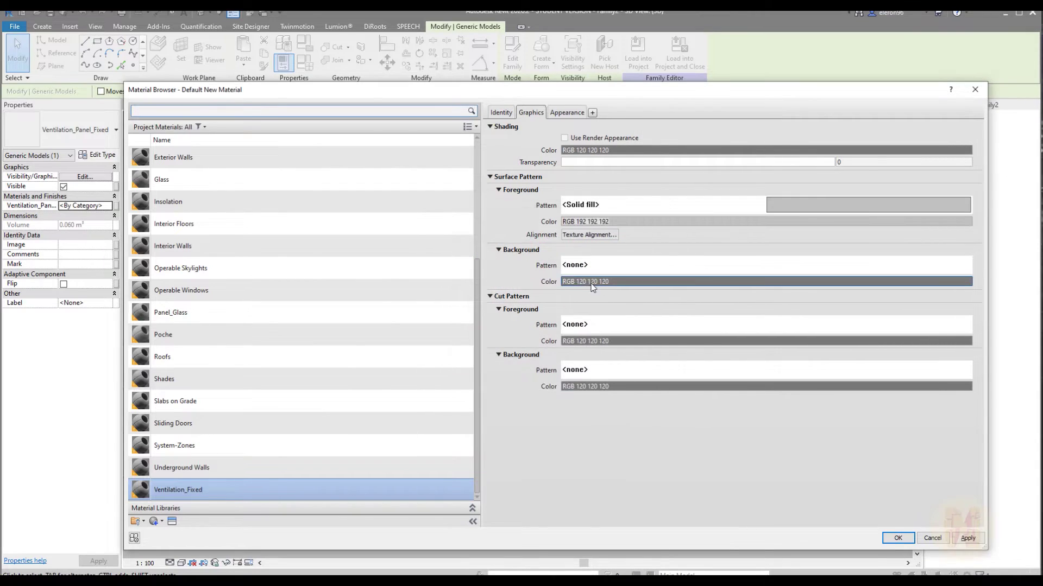
Step: Set the material's cut foreground pattern to Diagonal up in RGB 192 192 192 and assign the material to the panel
{"action": "left_click", "coordinate": [575, 325]}
{"action": "left_click", "coordinate": [709, 283]}
{"action": "left_click", "coordinate": [699, 349]}
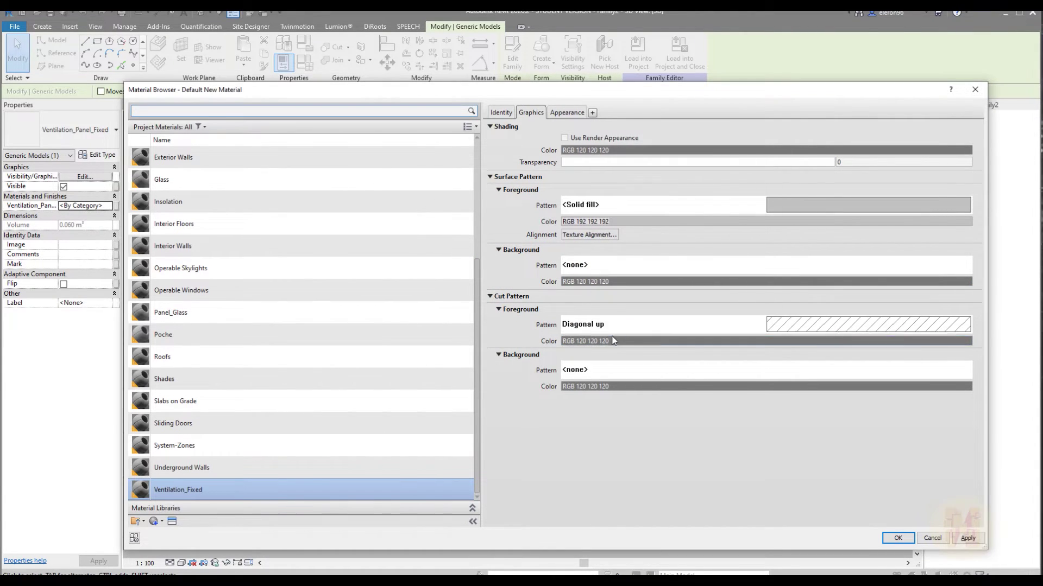
{"action": "left_click", "coordinate": [577, 341]}
{"action": "left_click", "coordinate": [600, 411]}
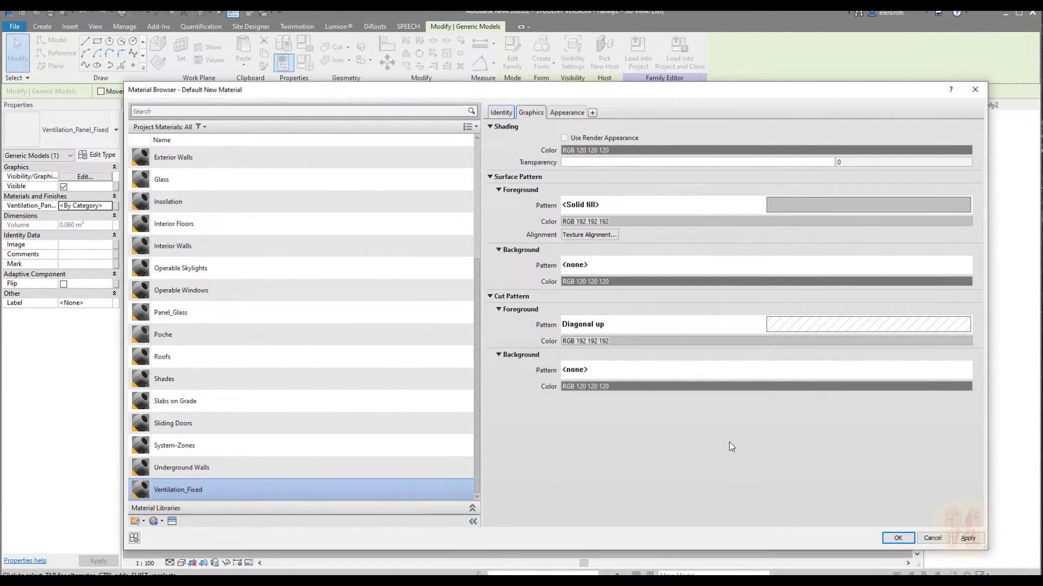
{"action": "left_click", "coordinate": [900, 539]}
{"action": "left_click", "coordinate": [457, 331]}
{"action": "middle_click_drag", "start_coordinate": [457, 331], "coordinate": [488, 327], "text": "shift"}
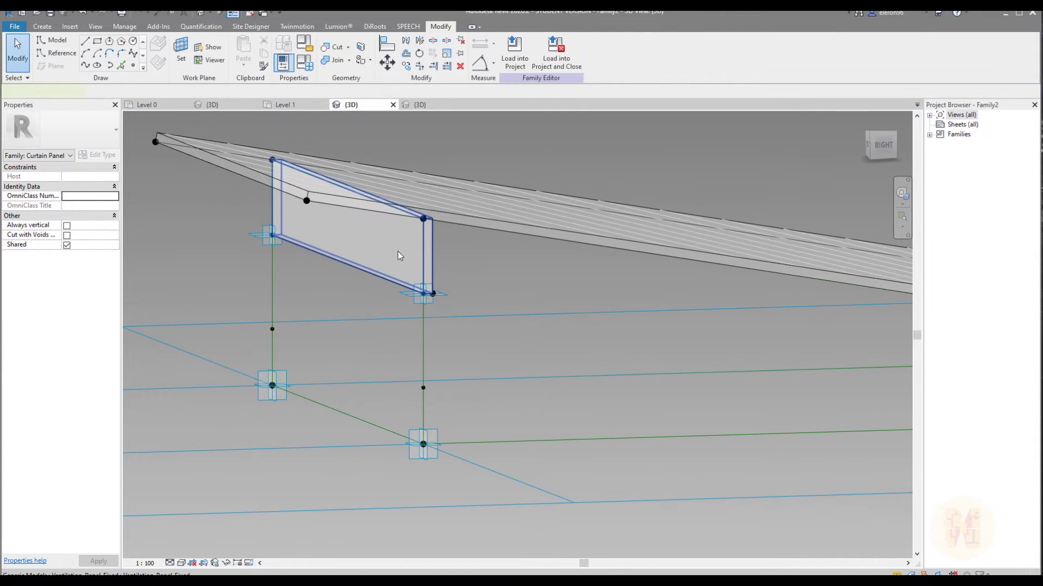
Step: Place a second Ventilation_Panel_Fixed between the lower reference points and the base adaptive points at the tall end
{"action": "left_click", "coordinate": [398, 255]}
{"action": "left_click", "coordinate": [489, 264]}
{"action": "left_click", "coordinate": [42, 26]}
{"action": "left_click", "coordinate": [293, 53]}
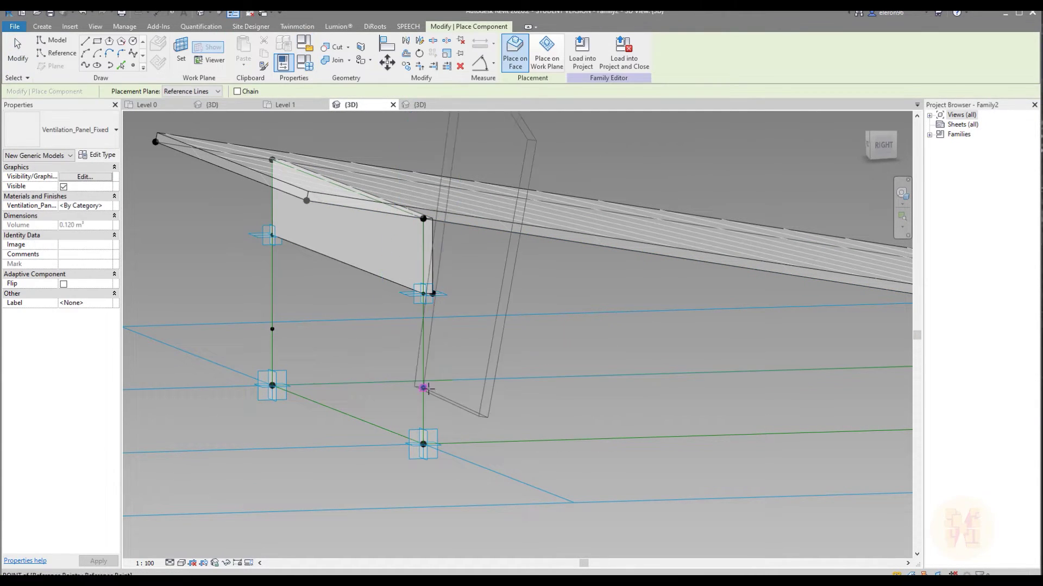
{"action": "left_click", "coordinate": [424, 388]}
{"action": "left_click", "coordinate": [423, 444]}
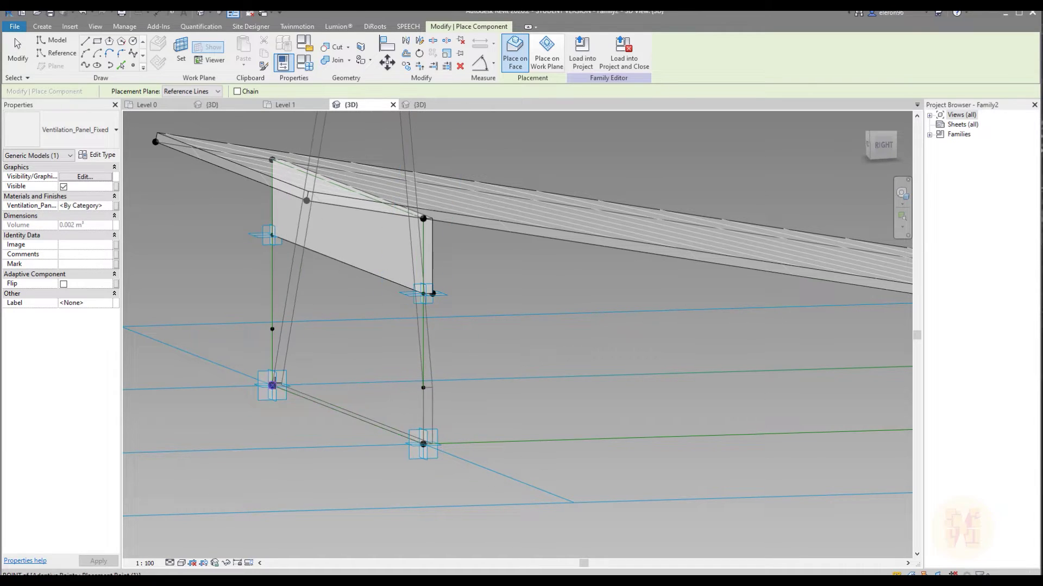
{"action": "left_click", "coordinate": [272, 386]}
{"action": "key", "text": "Escape"}
Step: Assign the Ventilation_Fixed material to the lower ventilation panel
{"action": "left_click", "coordinate": [84, 206]}
{"action": "left_click", "coordinate": [109, 206]}
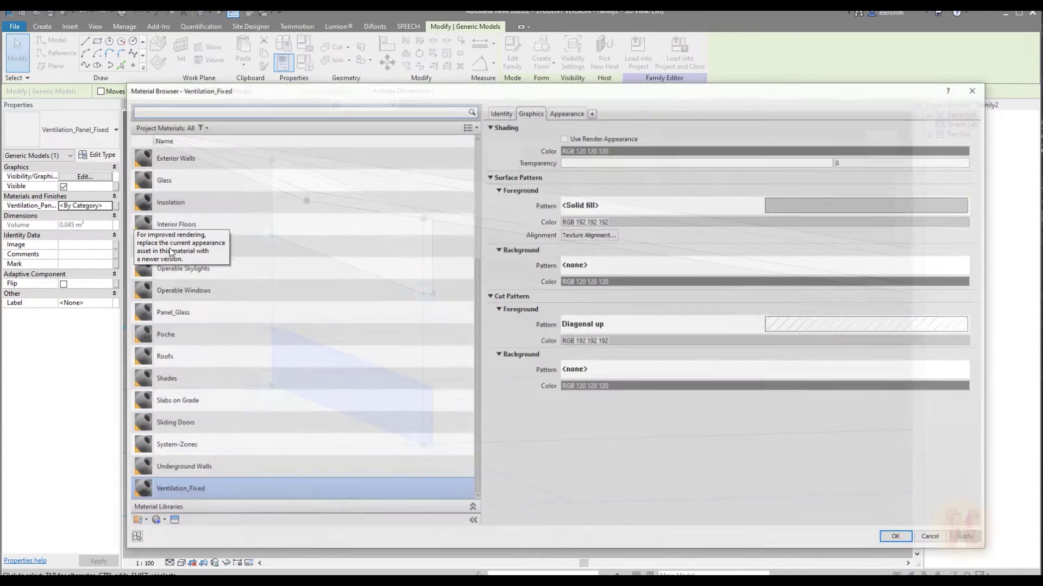
{"action": "scroll", "coordinate": [273, 376], "scroll_direction": "up", "scroll_amount": 2}
{"action": "scroll", "coordinate": [273, 377], "scroll_direction": "down", "scroll_amount": 2}
{"action": "left_click", "coordinate": [898, 538]}
{"action": "left_click", "coordinate": [502, 408]}
{"action": "scroll", "coordinate": [510, 408], "scroll_direction": "down", "scroll_amount": 2}
{"action": "mouse_move", "coordinate": [576, 402]}
{"action": "middle_mouse_down", "text": "shift"}
{"action": "mouse_move", "coordinate": [494, 412]}
{"action": "mouse_move", "coordinate": [579, 393]}
{"action": "middle_mouse_up", "text": "shift"}
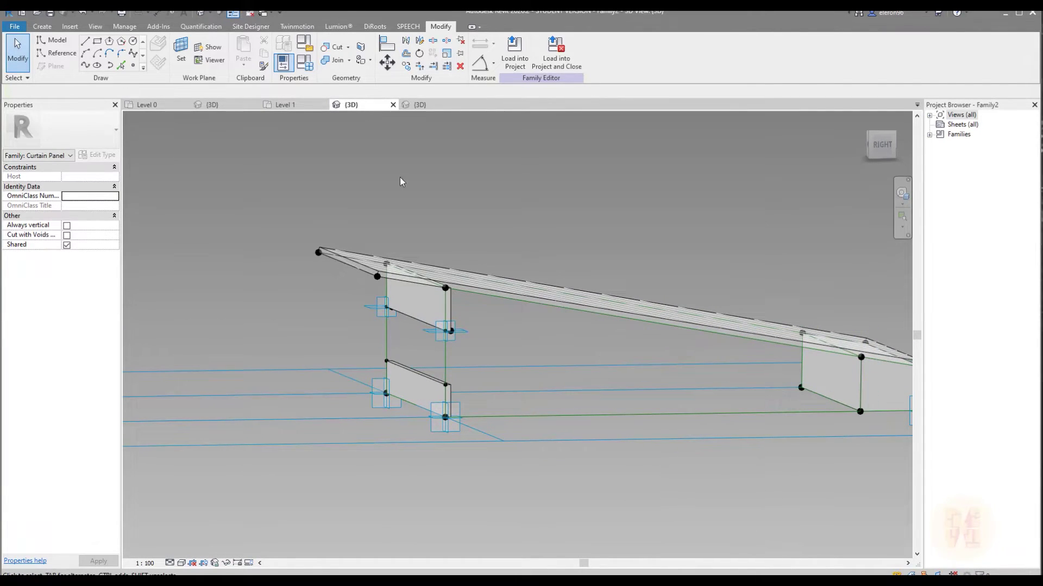
Step: Save the fixed ventilation panel family as Ventilation_Panel_Openning.rfa in the Parts folder and load it into Family2
{"action": "left_click", "coordinate": [421, 104]}
{"action": "left_click", "coordinate": [14, 26]}
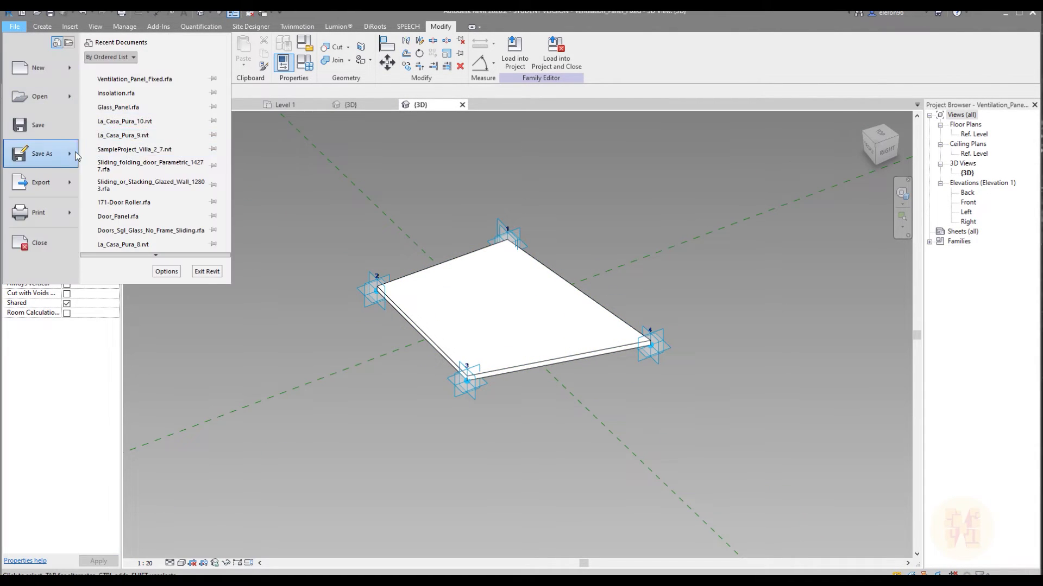
{"action": "left_click", "coordinate": [109, 65]}
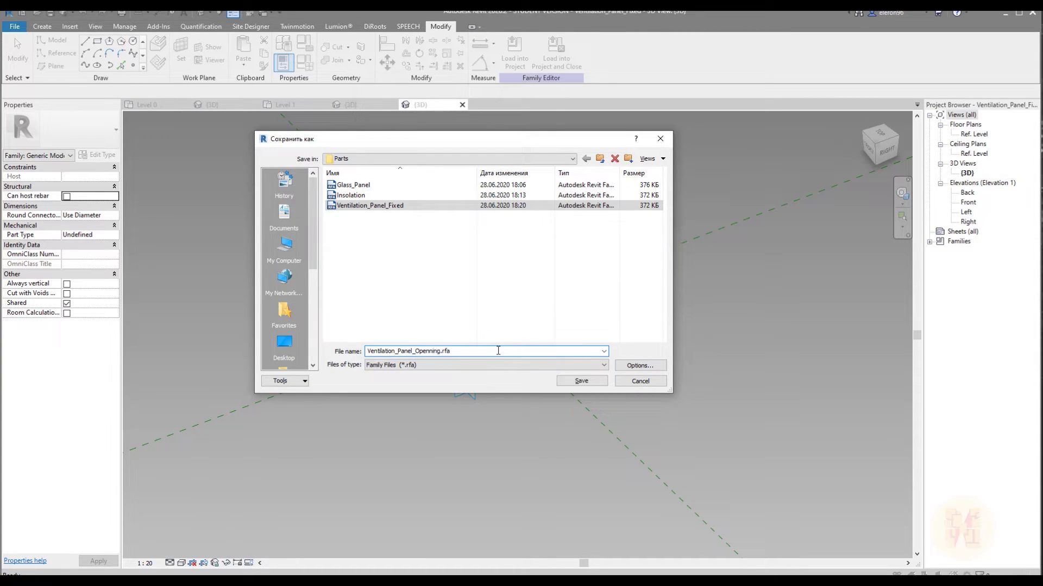
{"action": "key", "text": "Return"}
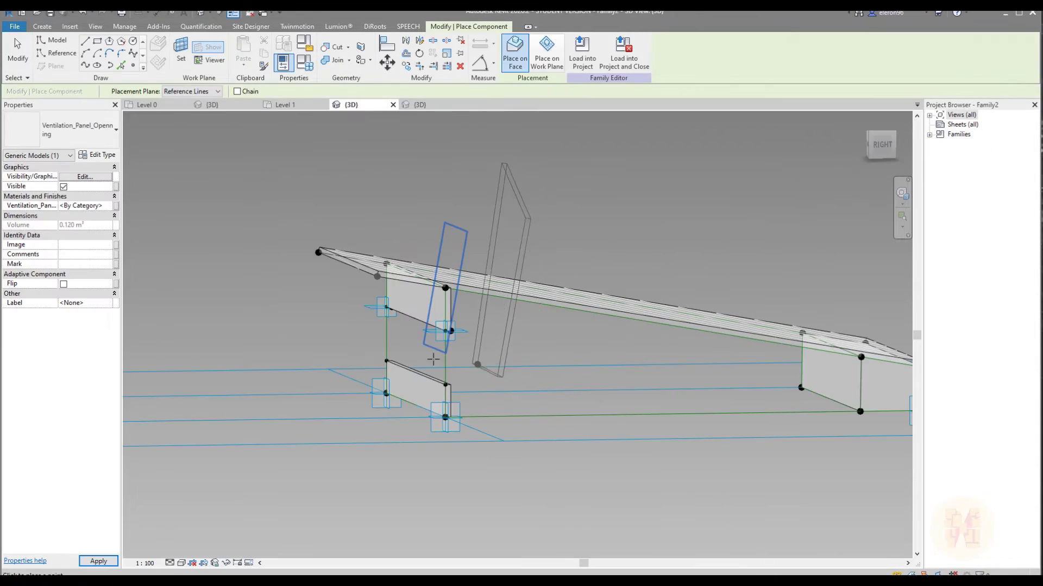
Step: Place the Ventilation_Panel_Openning component in the gap between the upper and lower fixed ventilation panels
{"action": "scroll", "coordinate": [432, 359], "scroll_direction": "up", "scroll_amount": 3}
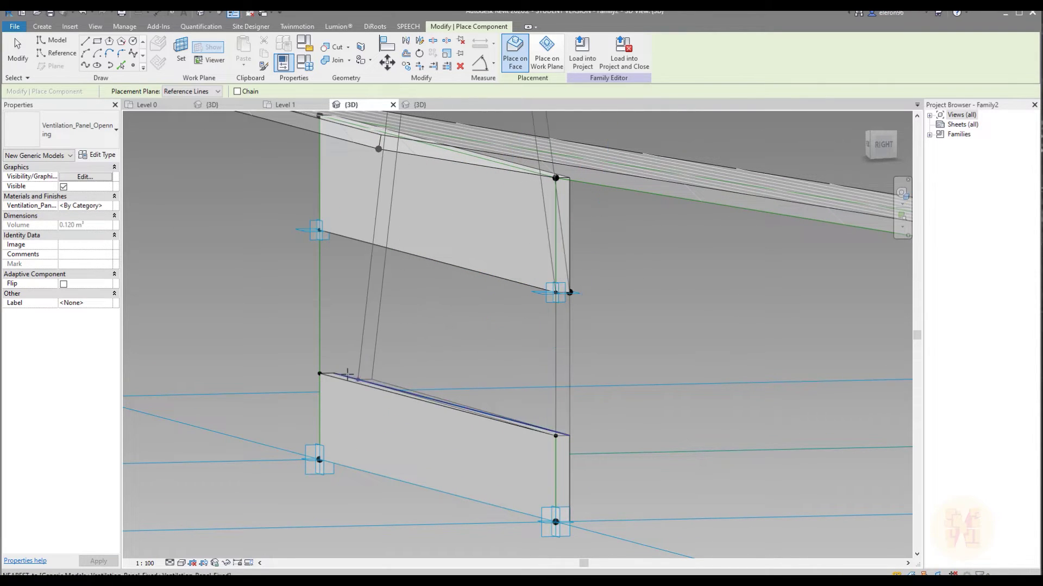
{"action": "left_click", "coordinate": [320, 374]}
{"action": "left_click", "coordinate": [319, 231]}
{"action": "key", "text": "Escape"}
{"action": "scroll", "coordinate": [630, 366], "scroll_direction": "down", "scroll_amount": 3}
{"action": "middle_click_drag", "start_coordinate": [682, 368], "coordinate": [519, 348], "text": "shift"}
Step: Duplicate the Ventilation_Fixed material for the opening panel and name the copy Ventilation_Openning
{"action": "left_click", "coordinate": [514, 346]}
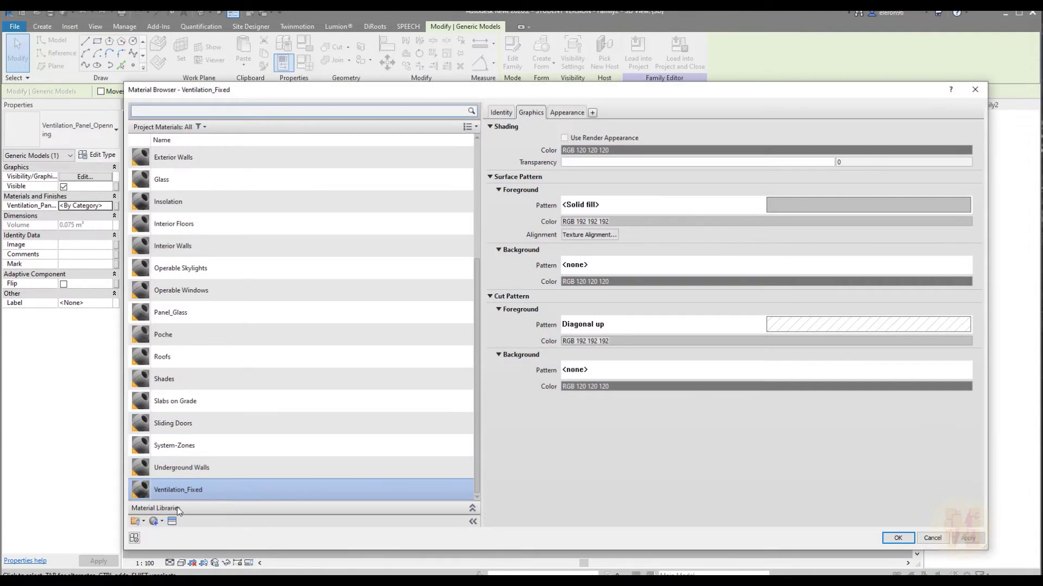
{"action": "left_click", "coordinate": [143, 522]}
{"action": "left_click", "coordinate": [185, 541]}
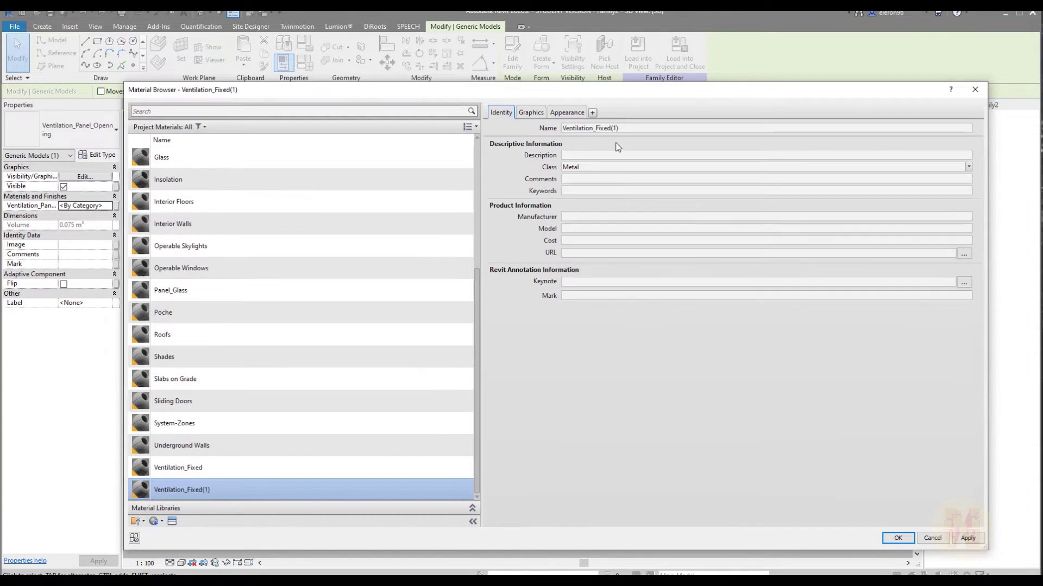
{"action": "double_click", "coordinate": [598, 128]}
{"action": "type", "text": "Ventilation_Op"}
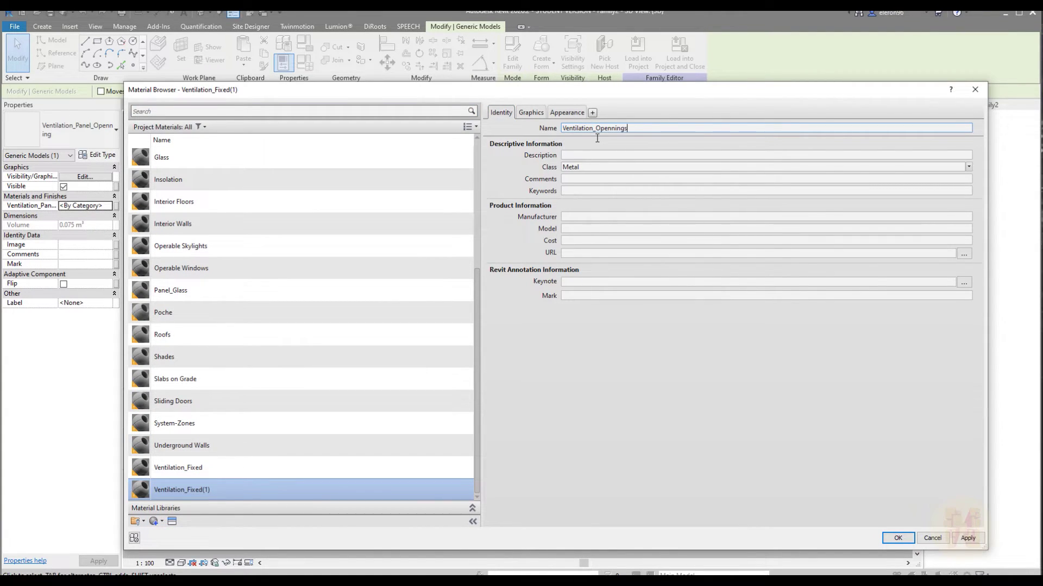
{"action": "type", "text": "ennings"}
{"action": "key", "text": "BackSpace"}
Step: Set the Ventilation_Openning surface foreground pattern to Diagonal crosshatch in RGB 192 192 192 and assign it to the opening panel
{"action": "left_click", "coordinate": [538, 112]}
{"action": "left_click", "coordinate": [779, 206]}
{"action": "left_click", "coordinate": [706, 251]}
{"action": "left_click", "coordinate": [698, 350]}
{"action": "left_click", "coordinate": [624, 223]}
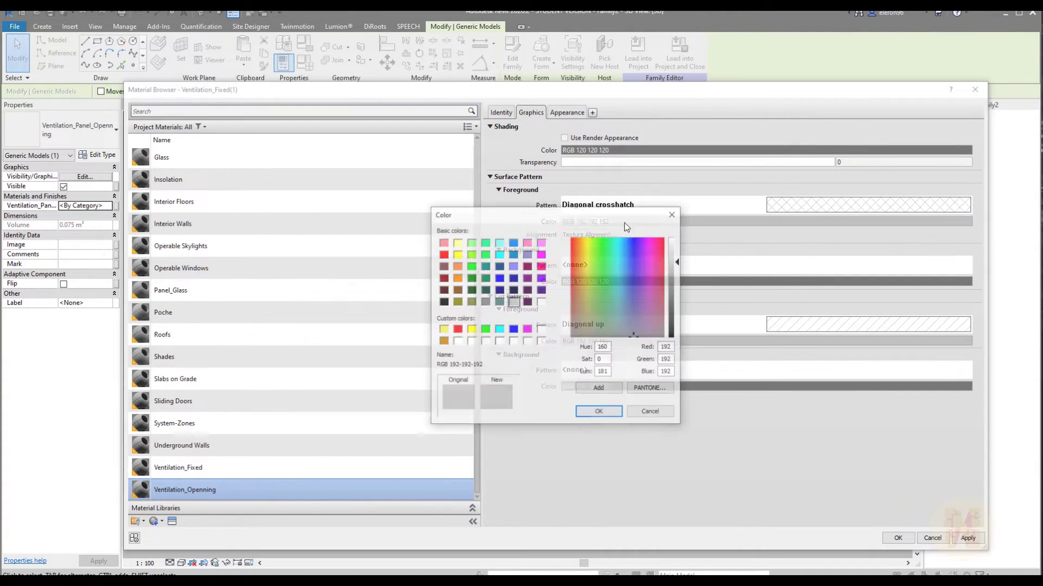
{"action": "left_click", "coordinate": [598, 411]}
{"action": "left_click", "coordinate": [897, 538]}
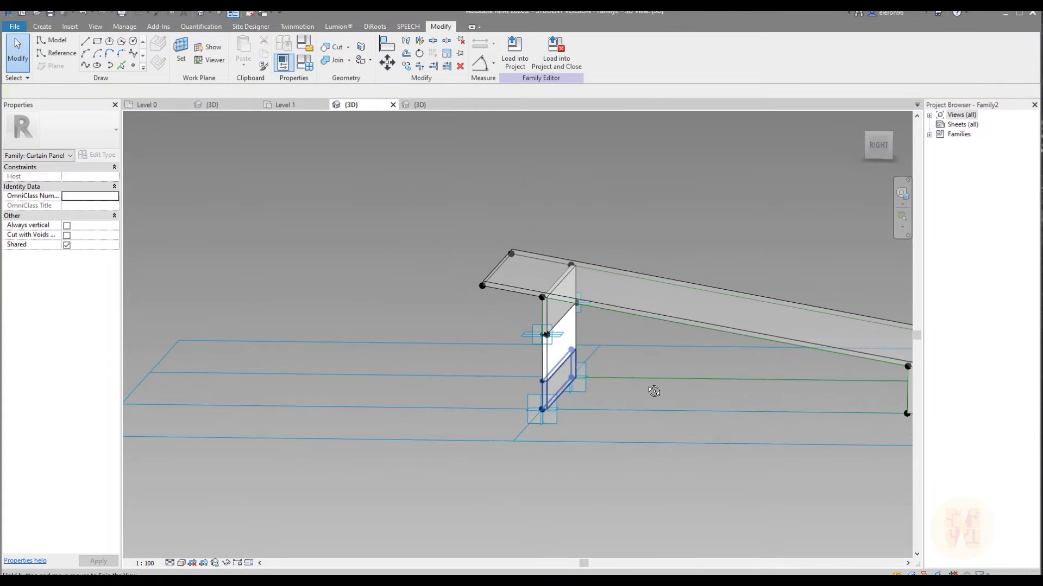
Step: Place reference points on the two inner vertical reference lines of the Insolation block
{"action": "middle_click_drag", "start_coordinate": [654, 391], "coordinate": [613, 365], "text": "shift"}
{"action": "scroll", "coordinate": [671, 345], "scroll_direction": "up", "scroll_amount": 4}
{"action": "left_click", "coordinate": [58, 53]}
{"action": "left_click", "coordinate": [133, 65]}
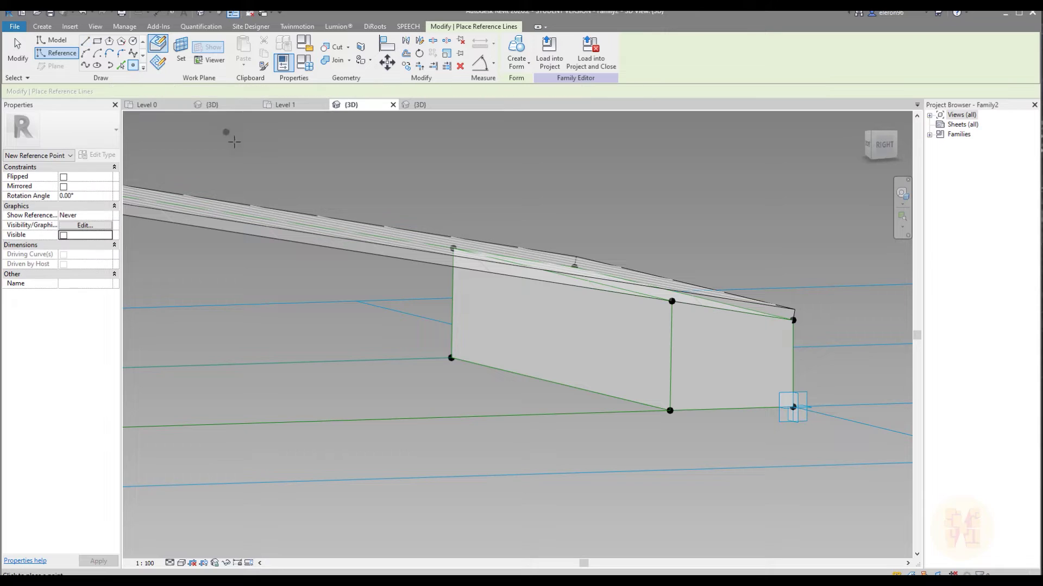
{"action": "left_click", "coordinate": [451, 292]}
{"action": "left_click", "coordinate": [672, 341]}
{"action": "key", "text": "Escape"}
{"action": "key", "text": "Escape"}
Step: Position the new point on the block's far inner vertical line by Chord Length at 300 and hide its normal reference planes
{"action": "left_click_drag", "start_coordinate": [422, 318], "coordinate": [470, 284]}
{"action": "left_click", "coordinate": [109, 285]}
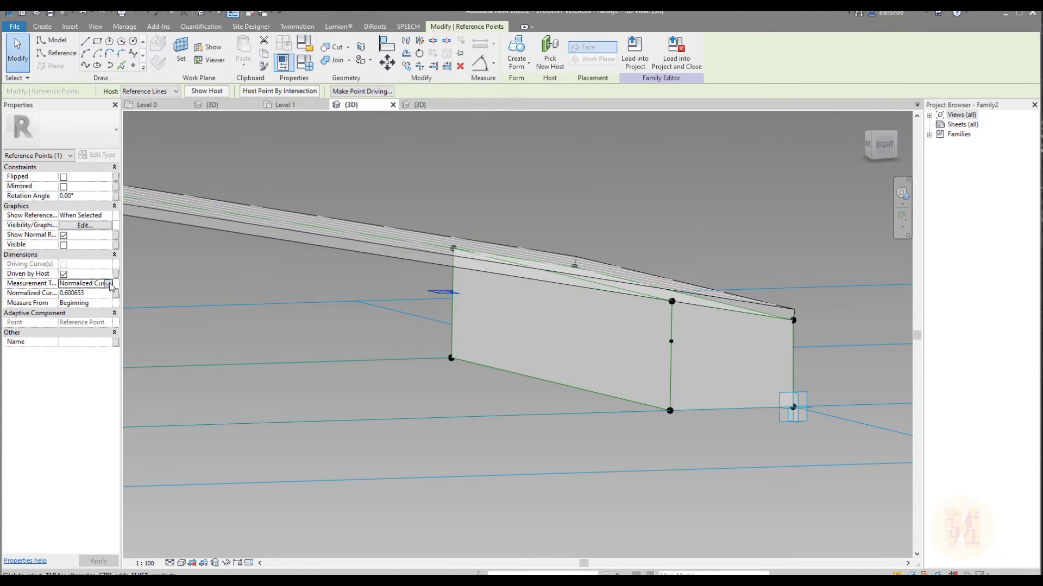
{"action": "left_click", "coordinate": [108, 283]}
{"action": "left_click", "coordinate": [86, 299]}
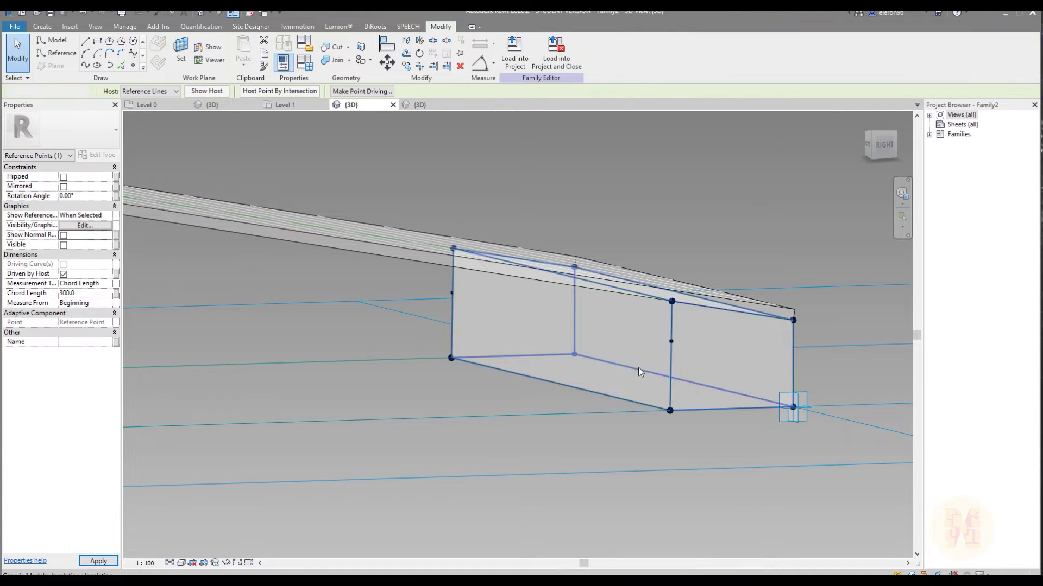
Step: Position the reference point on the Insolation block's near inner vertical line at Chord Length 300 measured from End
{"action": "left_click", "coordinate": [671, 342]}
{"action": "left_click", "coordinate": [108, 283]}
{"action": "left_click", "coordinate": [87, 296]}
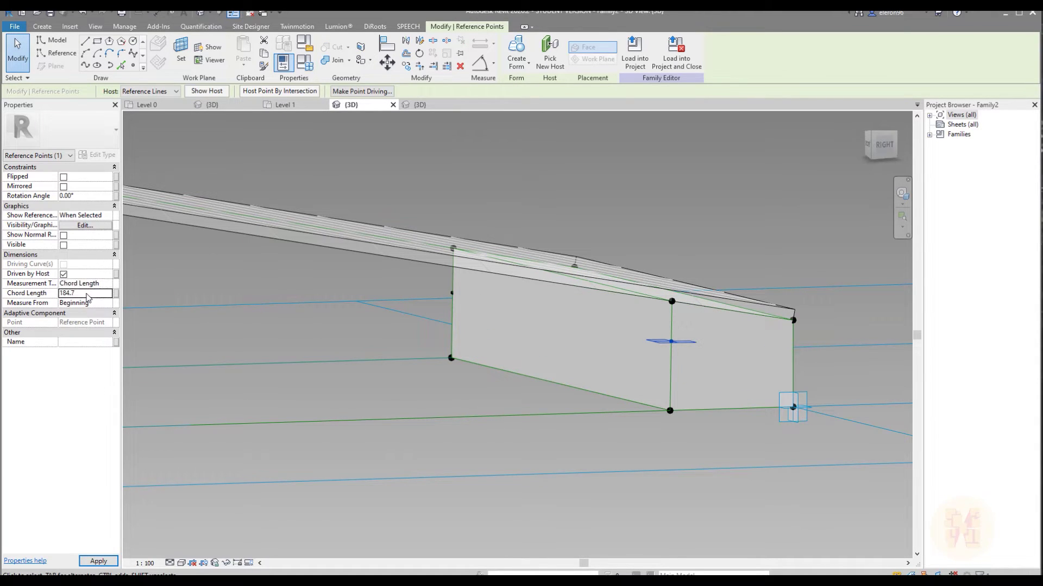
{"action": "left_click", "coordinate": [319, 330]}
{"action": "scroll", "coordinate": [319, 328], "scroll_direction": "down", "scroll_amount": 3}
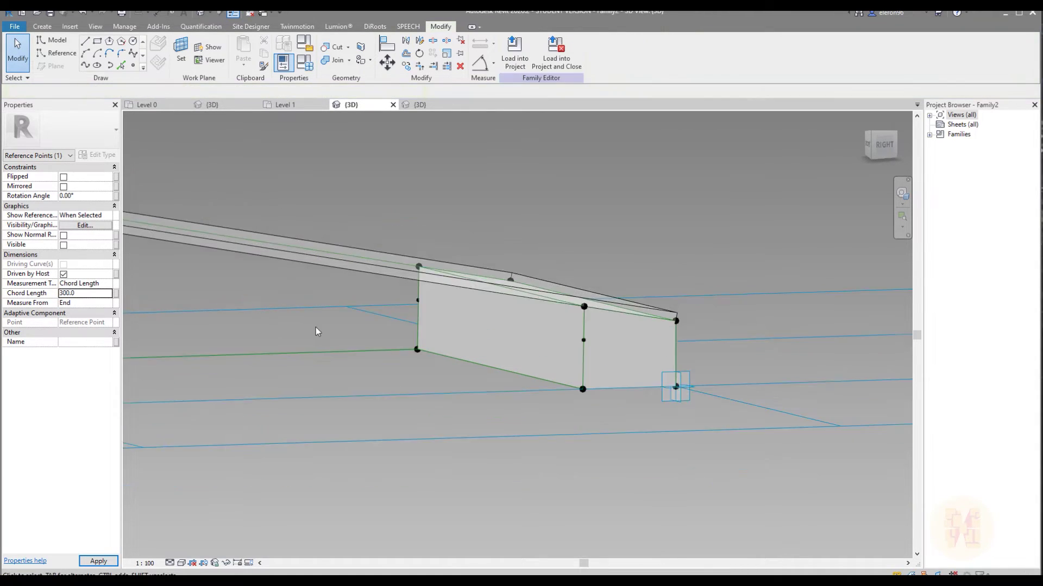
{"action": "middle_click_drag", "start_coordinate": [319, 342], "coordinate": [564, 399]}
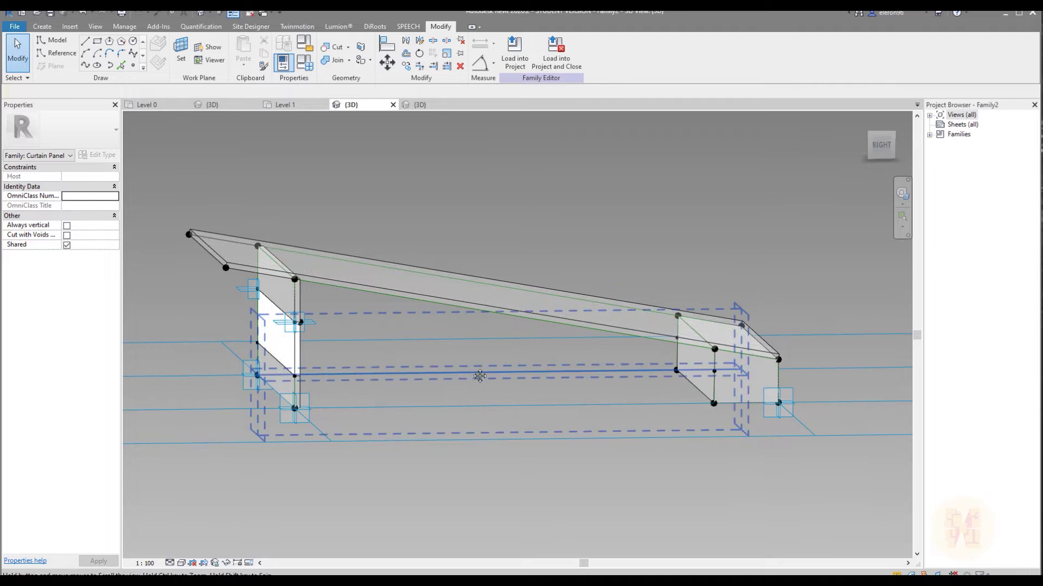
Step: Save the opening ventilation panel family as a new family named Fence_Panel in the Parts folder
{"action": "left_click", "coordinate": [420, 104]}
{"action": "left_click", "coordinate": [14, 28]}
{"action": "mouse_move", "coordinate": [35, 157]}
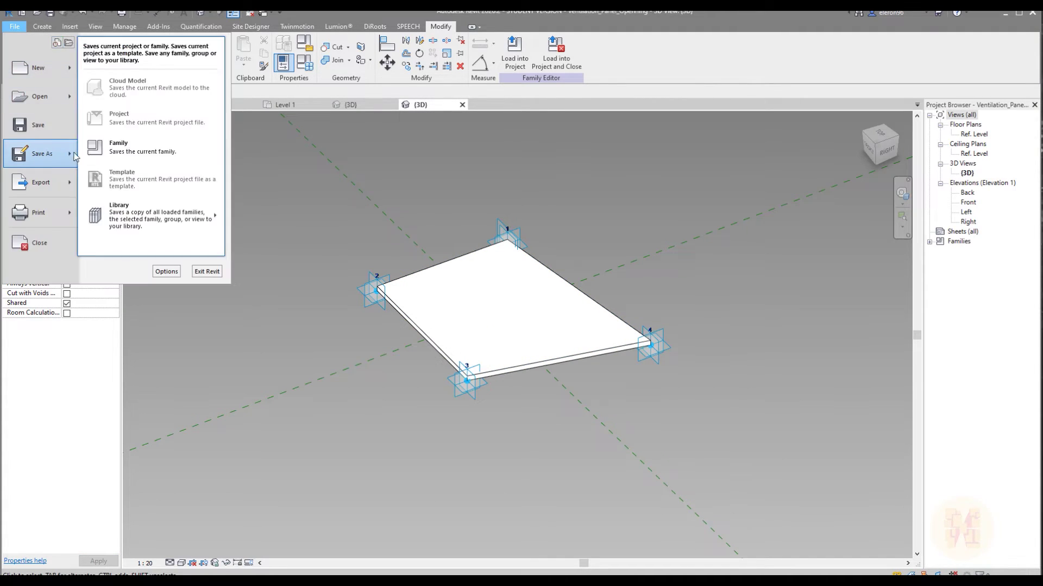
{"action": "left_click", "coordinate": [163, 110]}
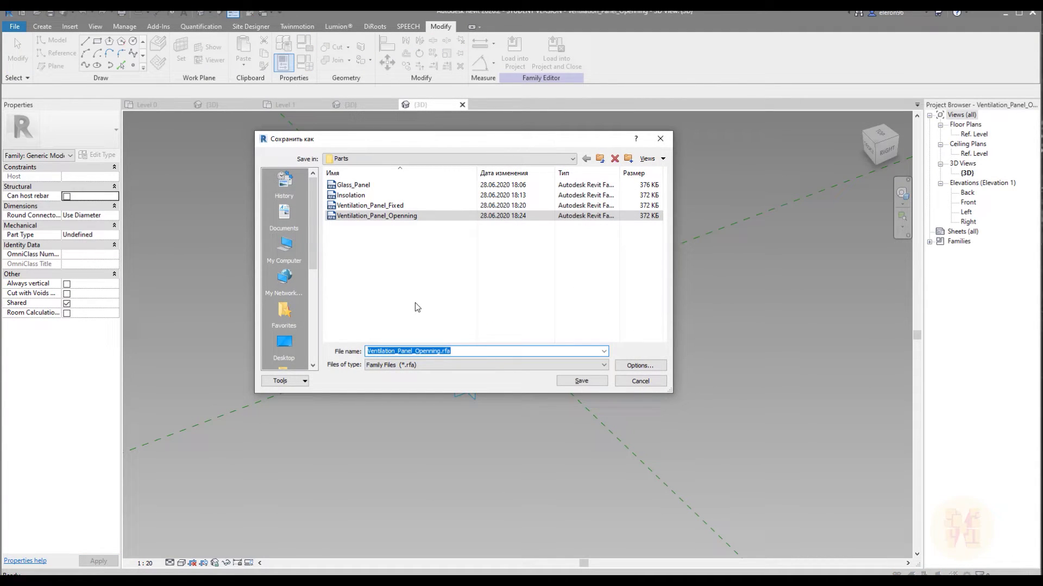
{"action": "type", "text": "Fence_Pan"}
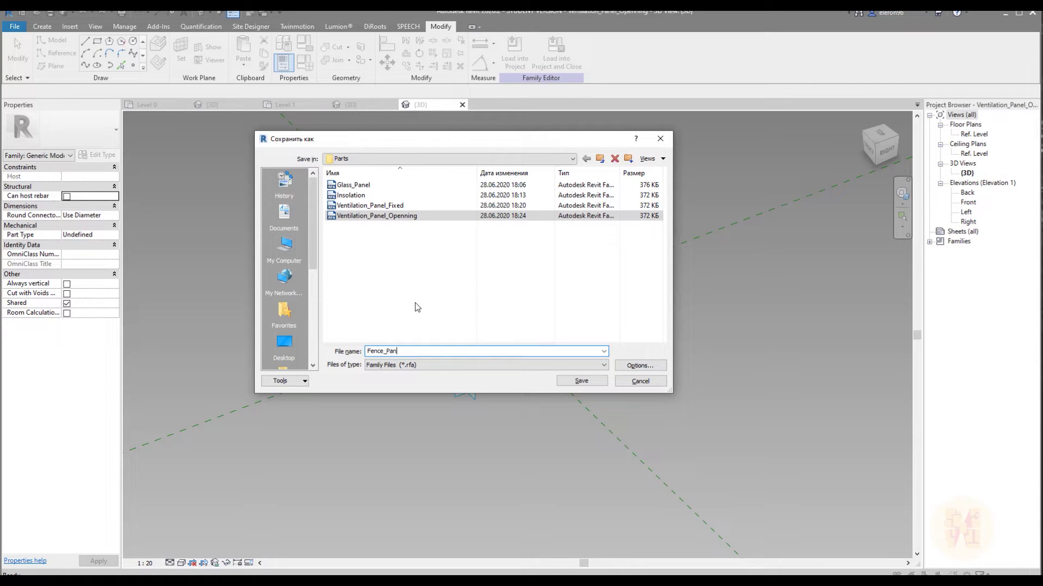
{"action": "type", "text": "el"}
{"action": "key", "text": "Return"}
Step: Load Fence_Panel into the curtain panel family and place it through the inner reference points on the ventilation and Insolation sides
{"action": "left_click", "coordinate": [514, 58]}
{"action": "left_click", "coordinate": [501, 379]}
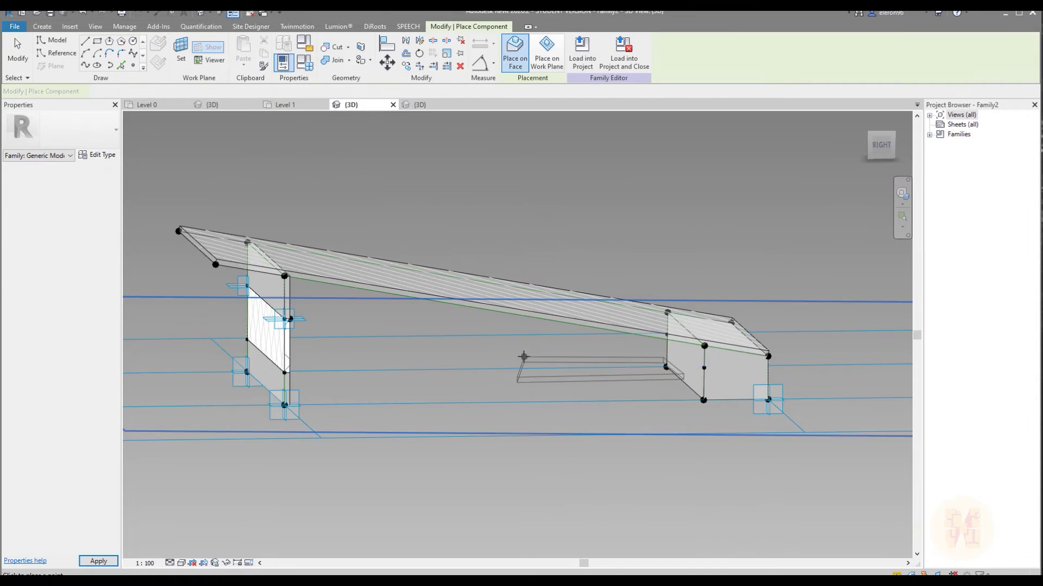
{"action": "scroll", "coordinate": [523, 356], "scroll_direction": "up", "scroll_amount": 10}
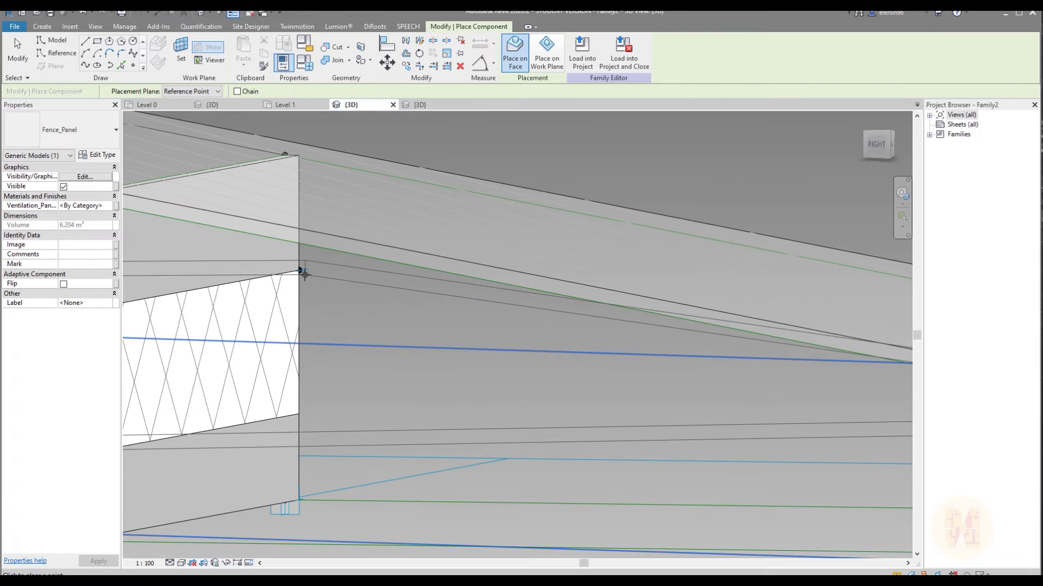
{"action": "scroll", "coordinate": [304, 274], "scroll_direction": "down", "scroll_amount": 10}
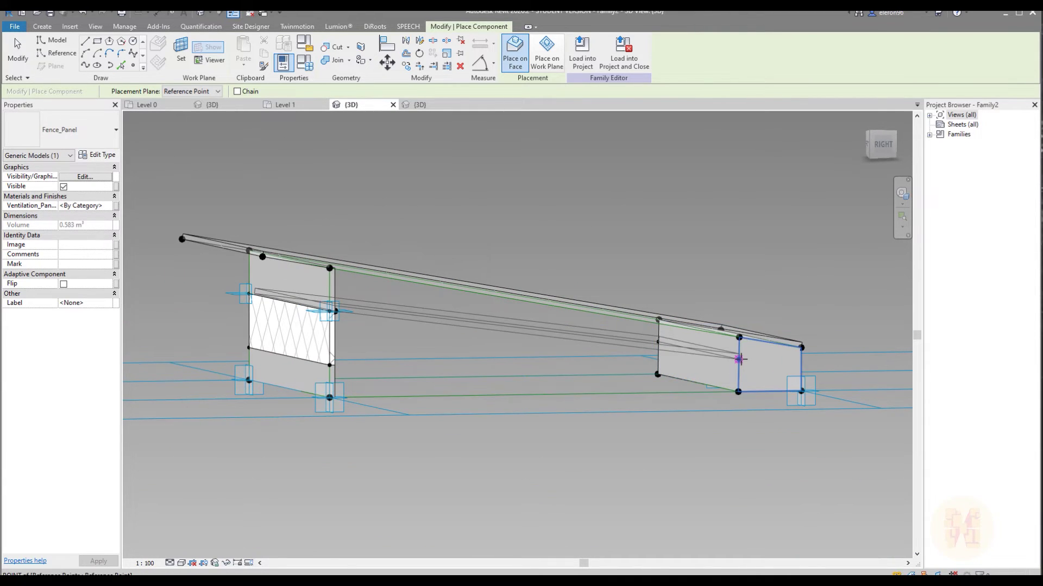
{"action": "left_click", "coordinate": [739, 359]}
{"action": "key", "text": "Escape"}
{"action": "key", "text": "Escape"}
Step: Duplicate the Ventilation_Openning material for the placed fence panel and name the copy Fence
{"action": "middle_click_drag", "start_coordinate": [590, 426], "coordinate": [570, 461], "text": "shift"}
{"action": "left_click", "coordinate": [545, 361]}
{"action": "left_click", "coordinate": [108, 205]}
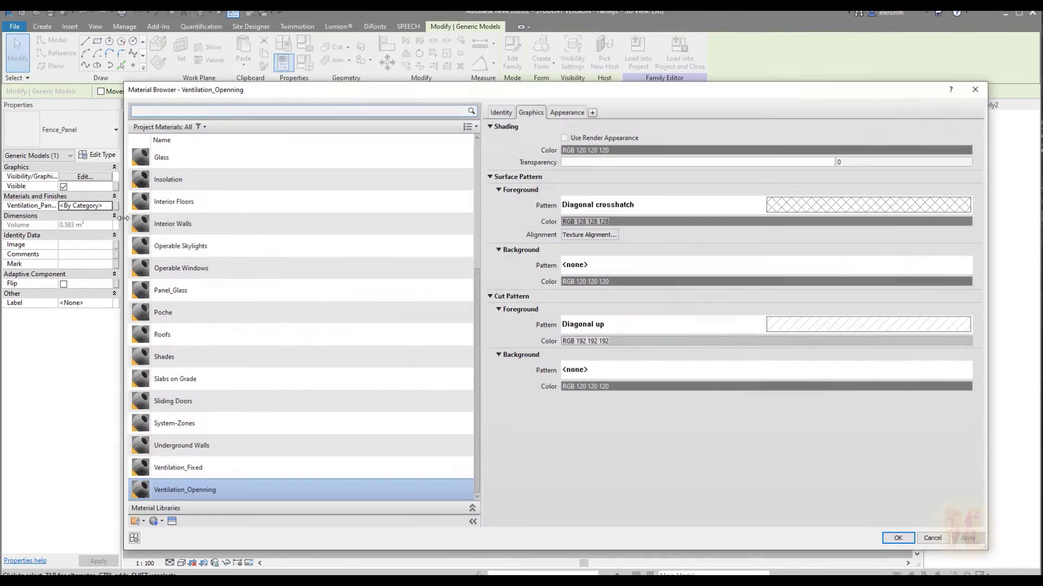
{"action": "left_click", "coordinate": [161, 522]}
{"action": "left_click", "coordinate": [190, 544]}
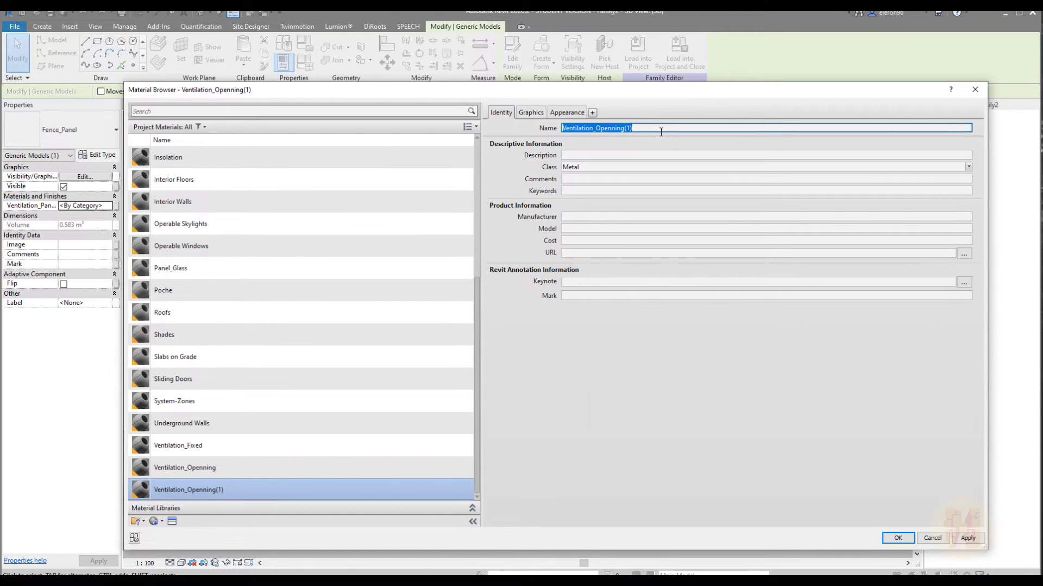
{"action": "type", "text": "Fence"}
Step: Give the Fence material transparency 83 and a Crosshatch surface foreground pattern, and assign it to the fence panel
{"action": "left_click", "coordinate": [533, 114]}
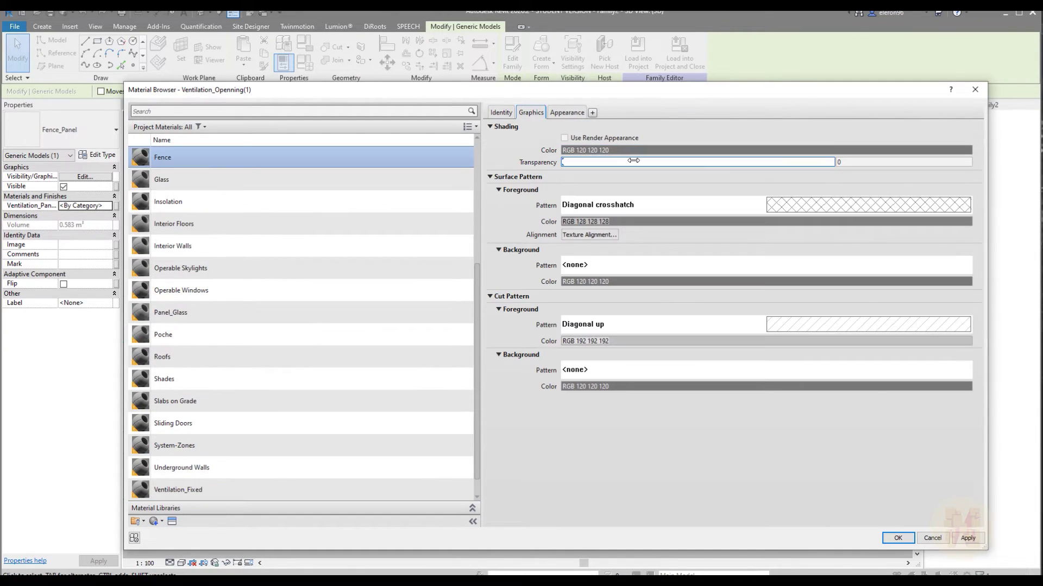
{"action": "left_click_drag", "start_coordinate": [633, 160], "coordinate": [788, 162]}
{"action": "left_click", "coordinate": [757, 205]}
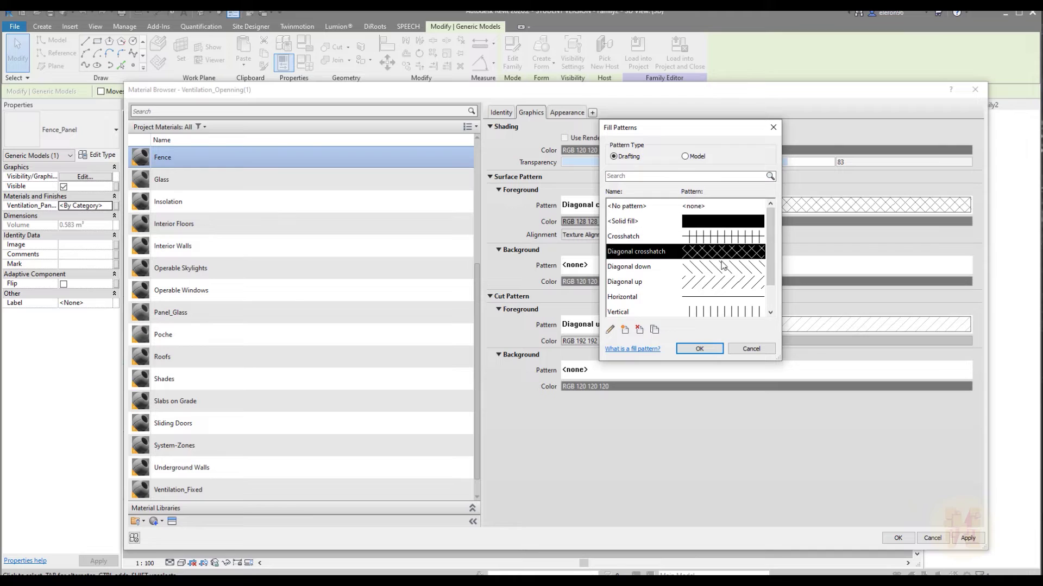
{"action": "left_click", "coordinate": [722, 236]}
{"action": "left_click", "coordinate": [706, 348]}
{"action": "left_click", "coordinate": [706, 221]}
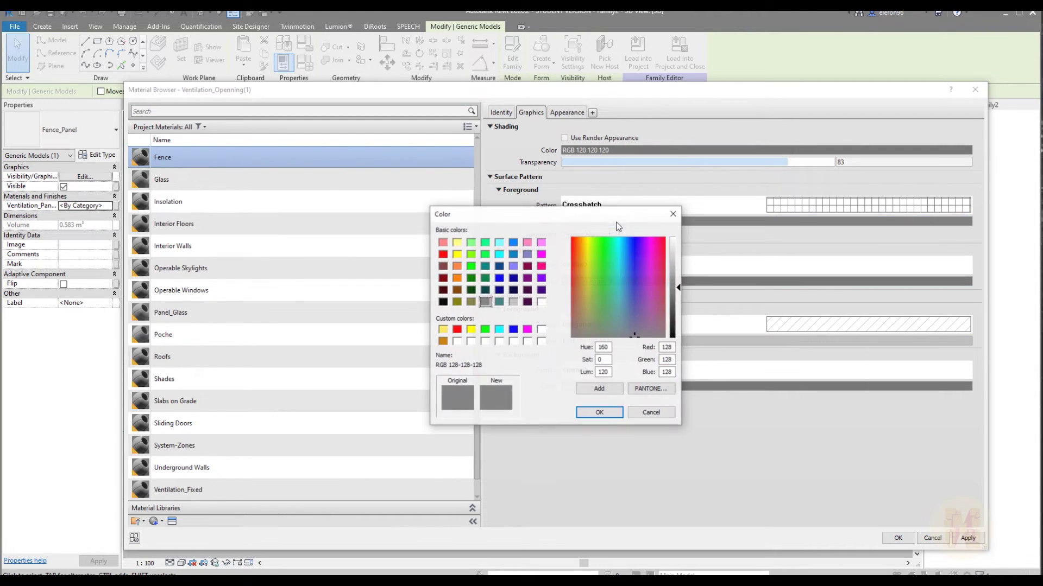
{"action": "left_click", "coordinate": [598, 410]}
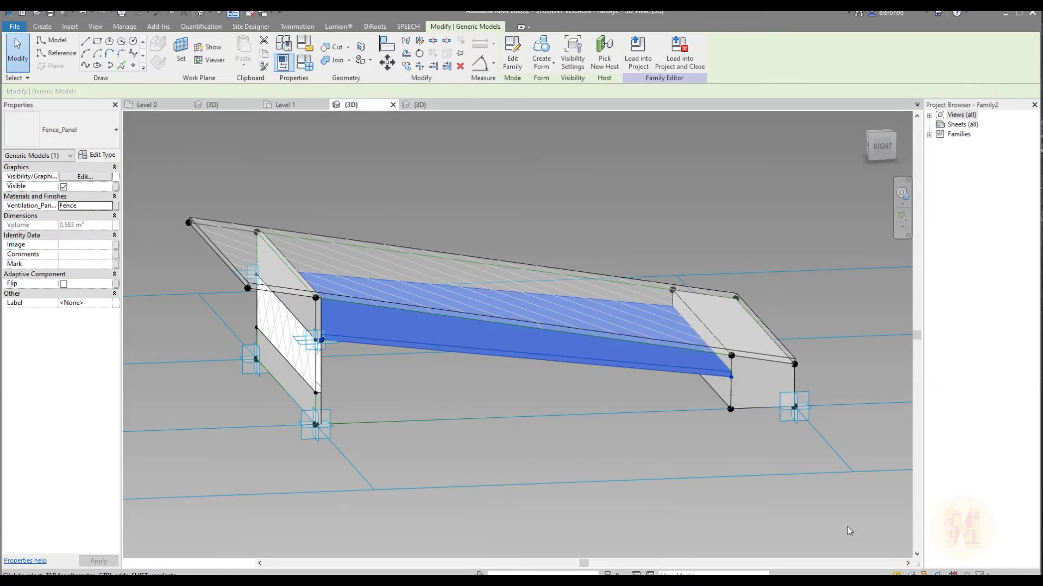
{"action": "left_click", "coordinate": [592, 445]}
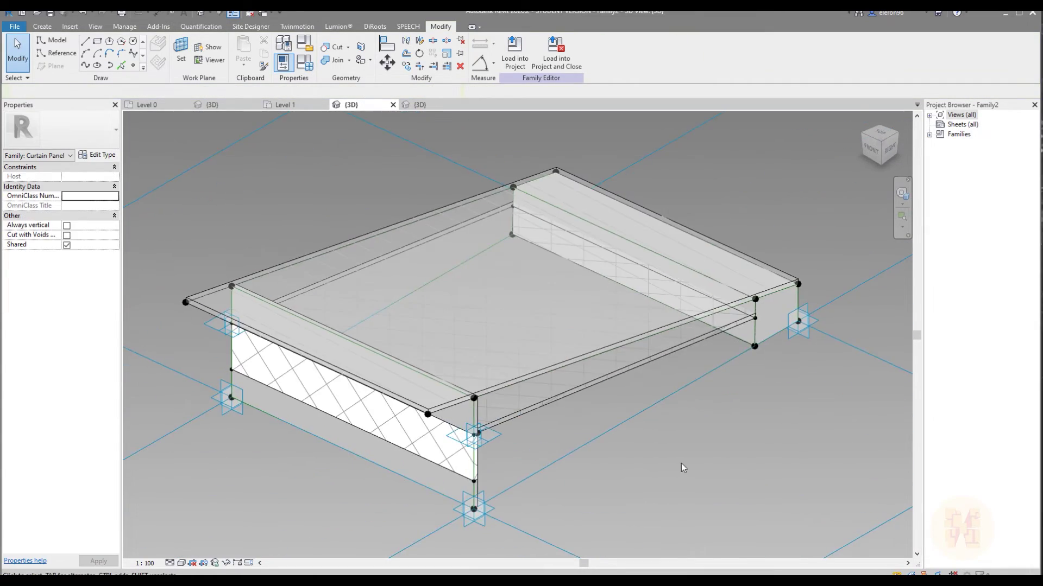
Step: Save the assembled curtain panel family as Panel_Facade_Type_1
{"action": "middle_click_drag", "start_coordinate": [681, 463], "coordinate": [791, 465], "text": "shift"}
{"action": "scroll", "coordinate": [607, 437], "scroll_direction": "down", "scroll_amount": 1}
{"action": "middle_click_drag", "start_coordinate": [608, 437], "coordinate": [605, 447], "text": "shift"}
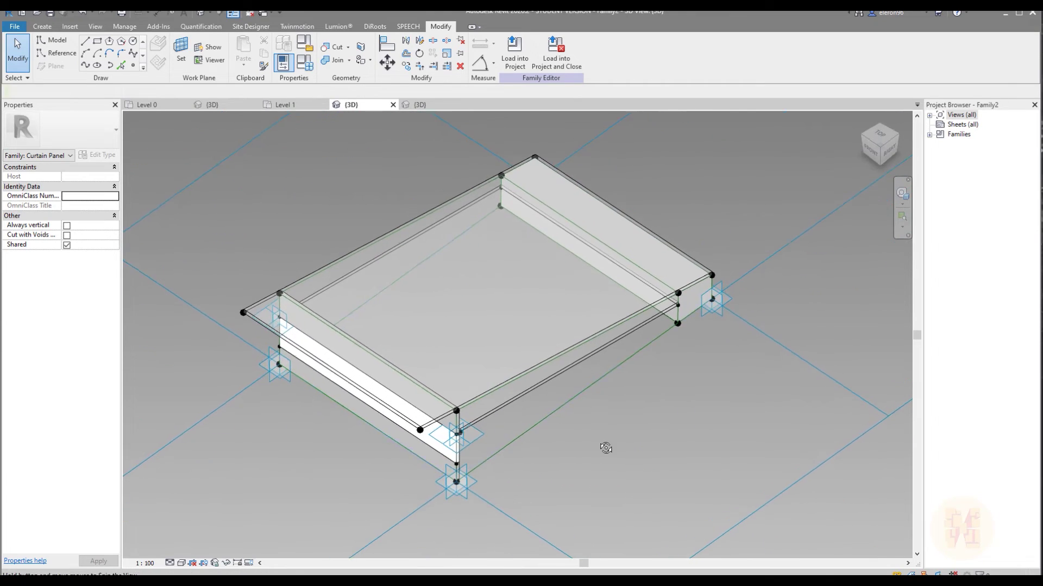
{"action": "left_click", "coordinate": [15, 26]}
{"action": "mouse_move", "coordinate": [27, 170]}
{"action": "left_click", "coordinate": [162, 137]}
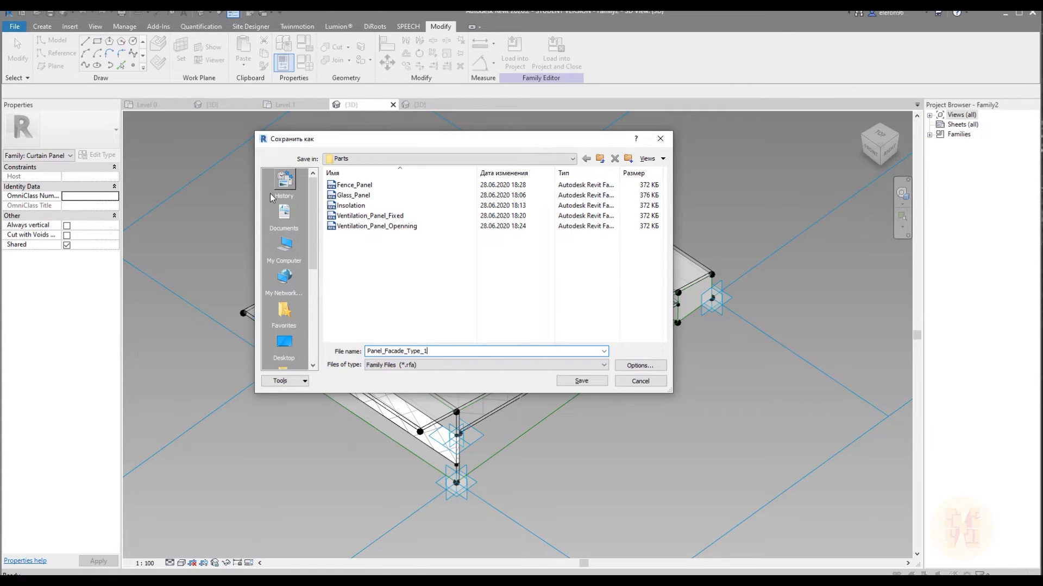
{"action": "key", "text": "Return"}
Step: Load Panel_Facade_Type_1 into the Family1 mass and dismiss the save reminder
{"action": "left_click", "coordinate": [516, 60]}
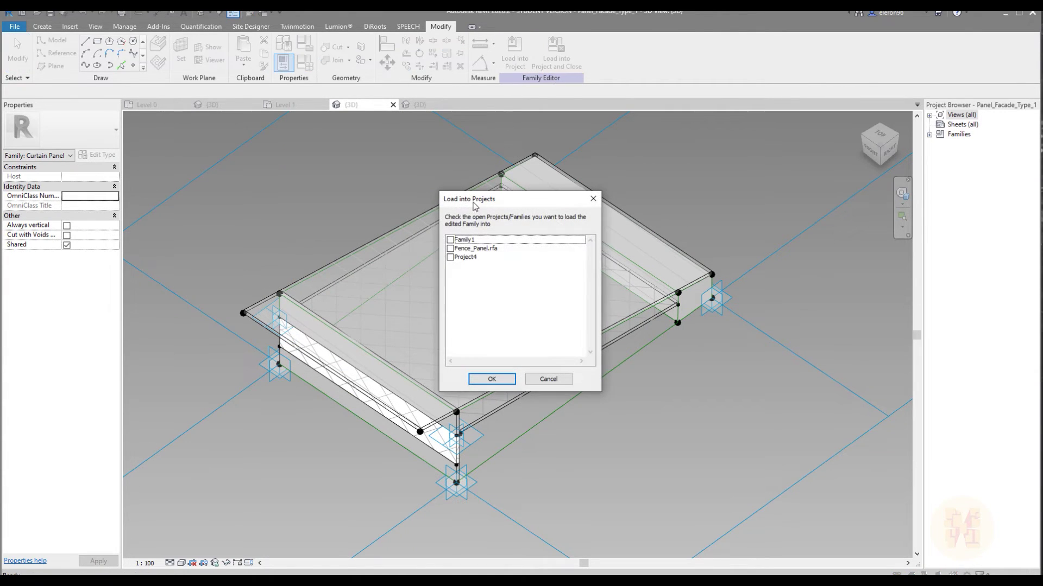
{"action": "left_click", "coordinate": [450, 240]}
{"action": "left_click", "coordinate": [491, 379]}
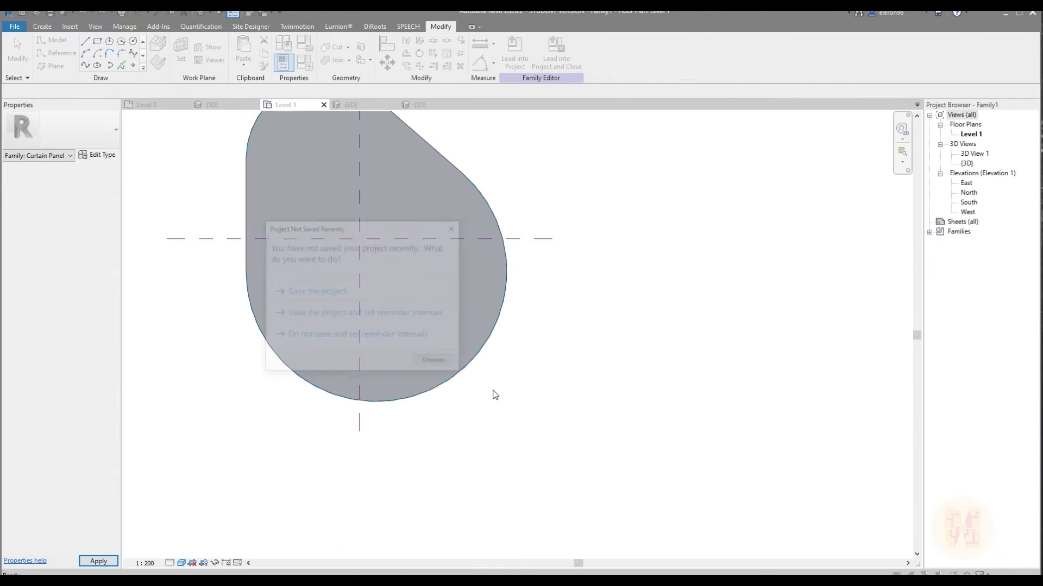
{"action": "left_click", "coordinate": [432, 363]}
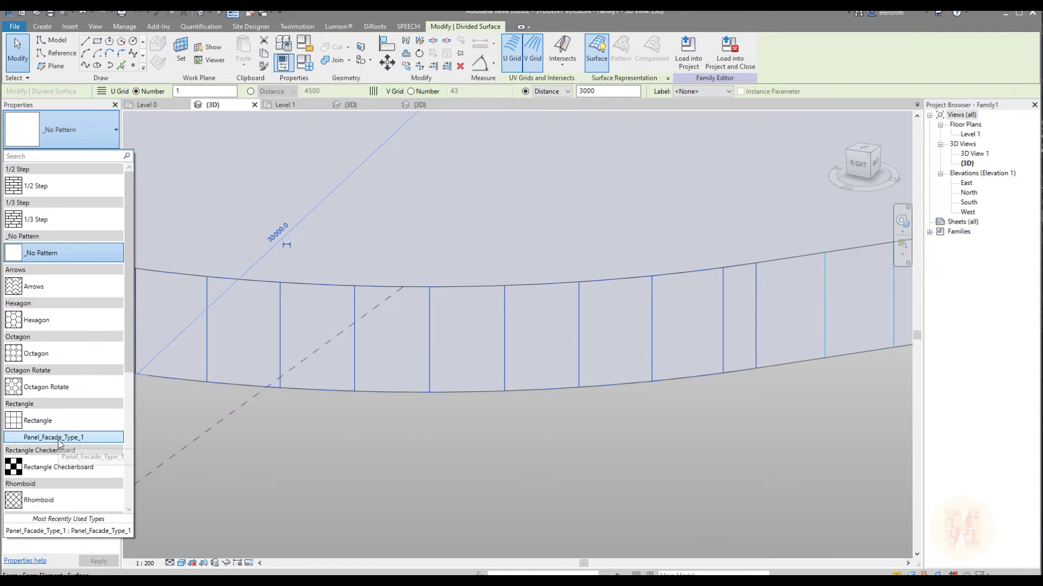
Step: Apply the Panel_Facade_Type_1 rectangle pattern to the divided surfaces of the mass
{"action": "key", "text": "Escape"}
{"action": "left_click", "coordinate": [450, 471]}
{"action": "scroll", "coordinate": [489, 462], "scroll_direction": "down", "scroll_amount": 1}
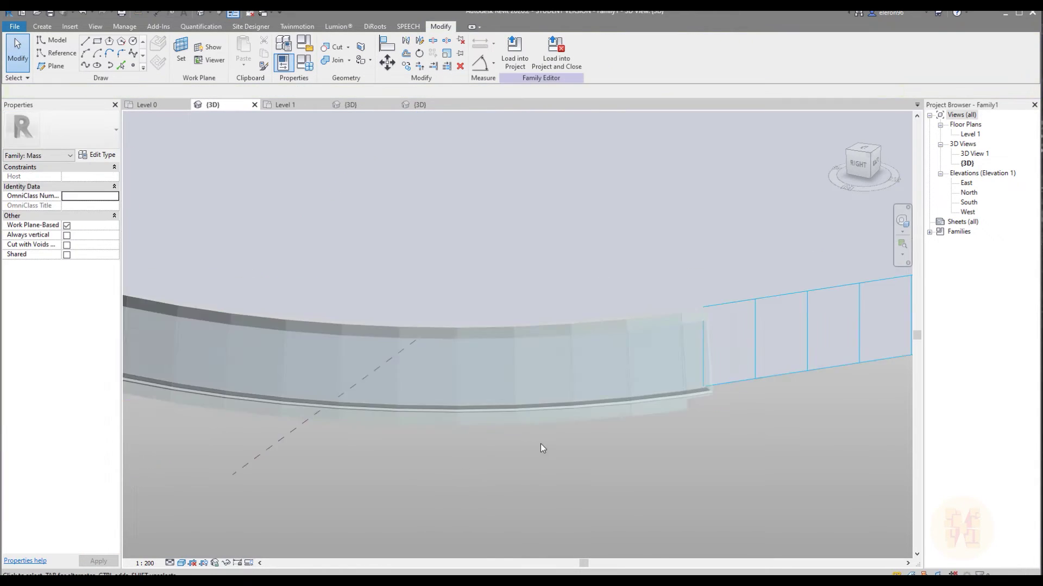
{"action": "middle_click_drag", "start_coordinate": [540, 444], "coordinate": [618, 420], "text": "shift"}
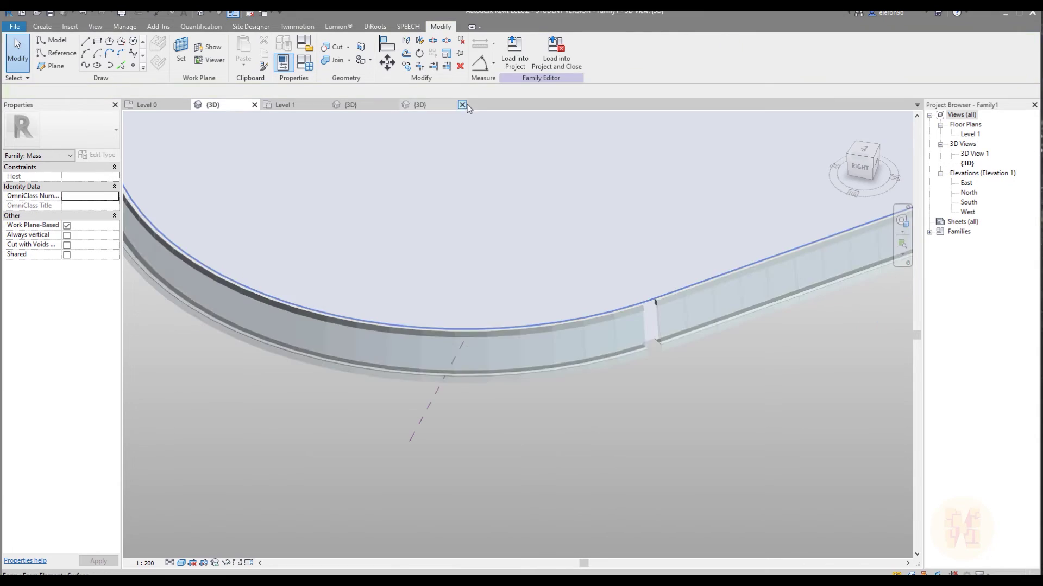
Step: Load the panelled mass family into Project4 and place it on the Level 0 plan
{"action": "left_click", "coordinate": [515, 55]}
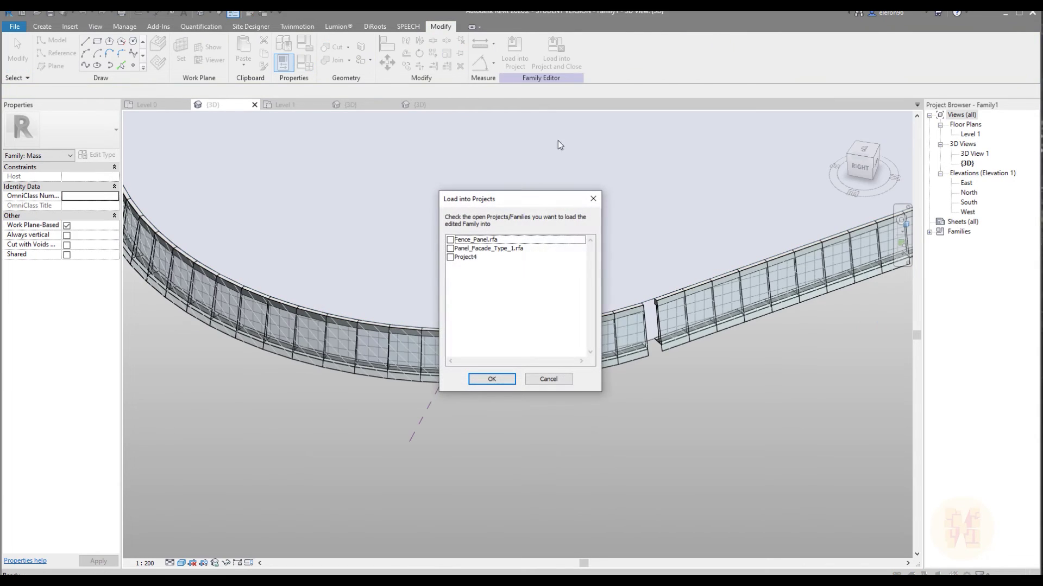
{"action": "left_click", "coordinate": [450, 257]}
{"action": "left_click", "coordinate": [492, 379]}
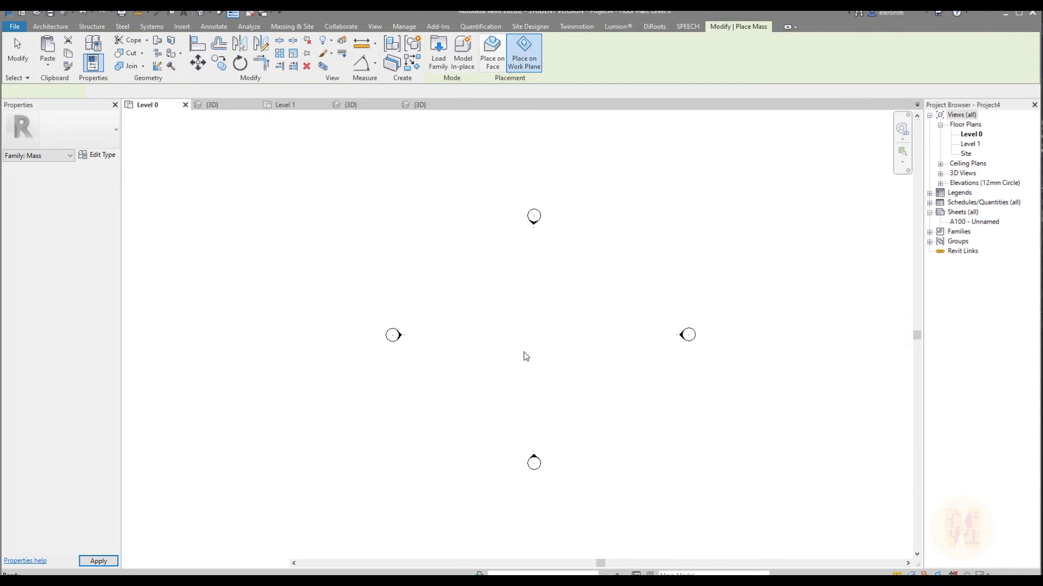
{"action": "key", "text": "Escape"}
{"action": "key", "text": "Escape"}
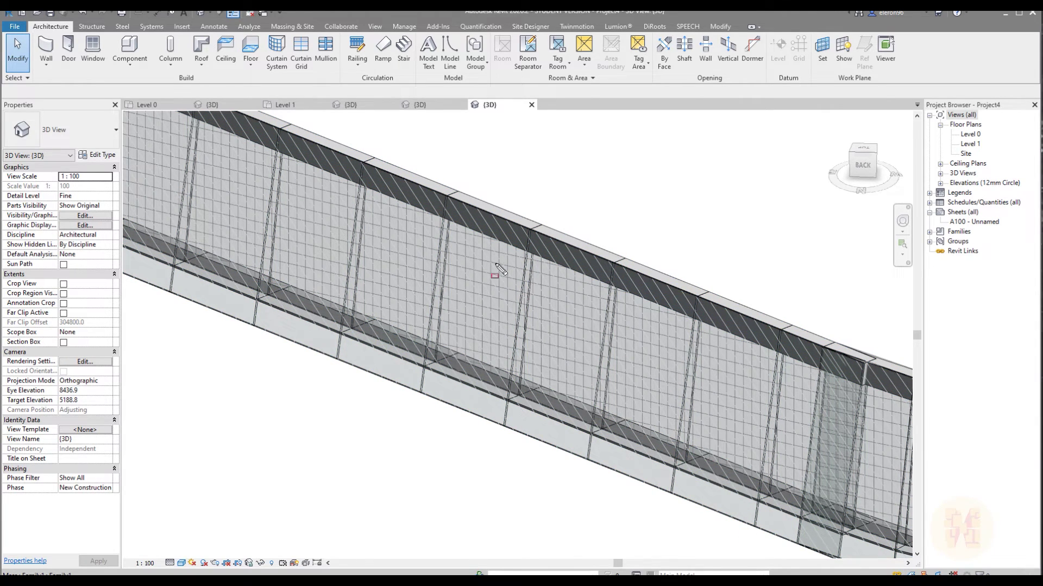
{"action": "left_click_drag", "start_coordinate": [535, 261], "coordinate": [546, 262]}
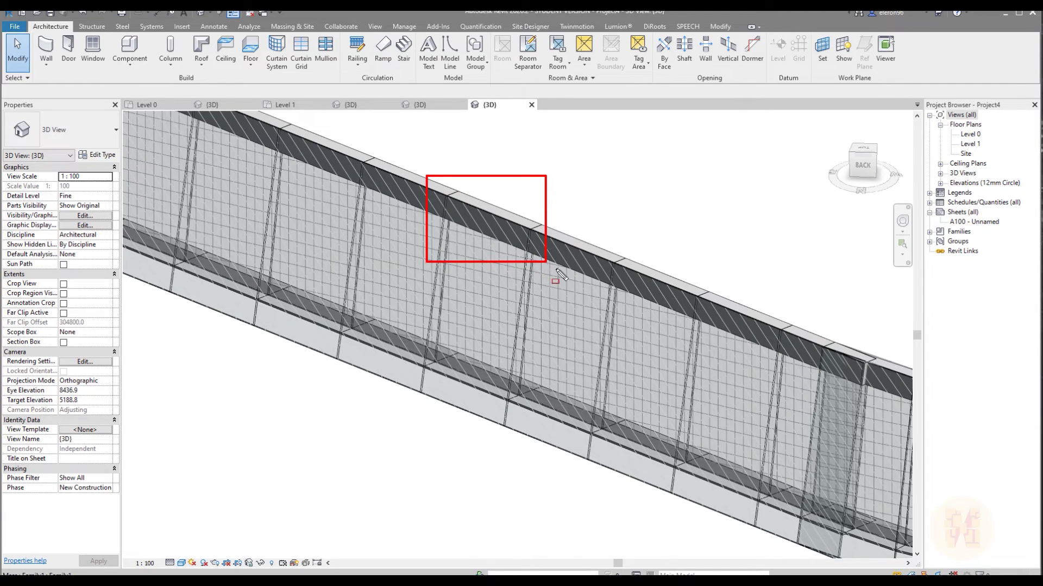
{"action": "key", "text": "ctrl+z"}
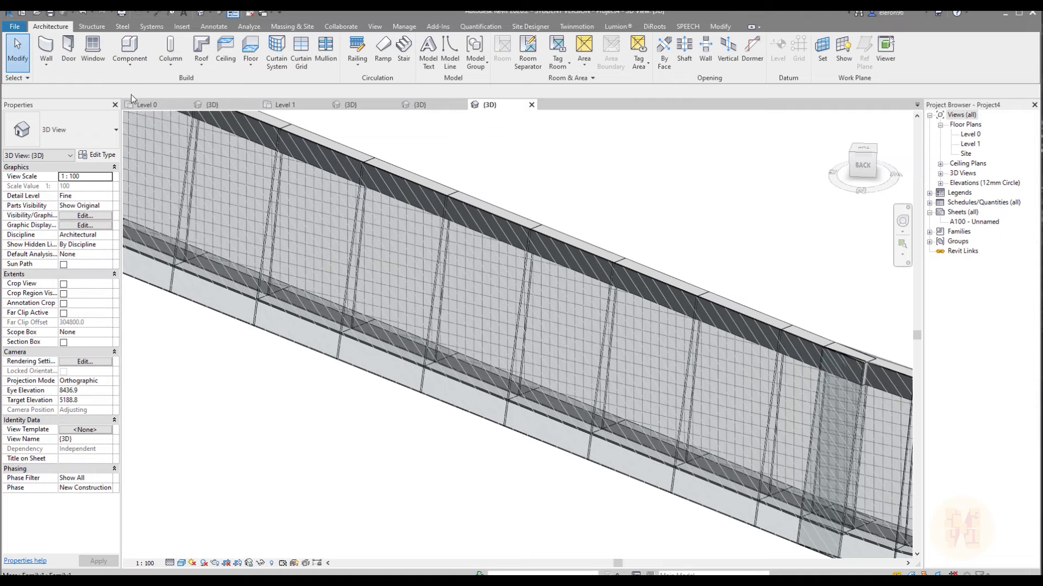
Step: Create a building section across the straight vertical facade run on the Level 0 plan and open its view
{"action": "left_click", "coordinate": [146, 104]}
{"action": "scroll", "coordinate": [429, 275], "scroll_direction": "down", "scroll_amount": 4}
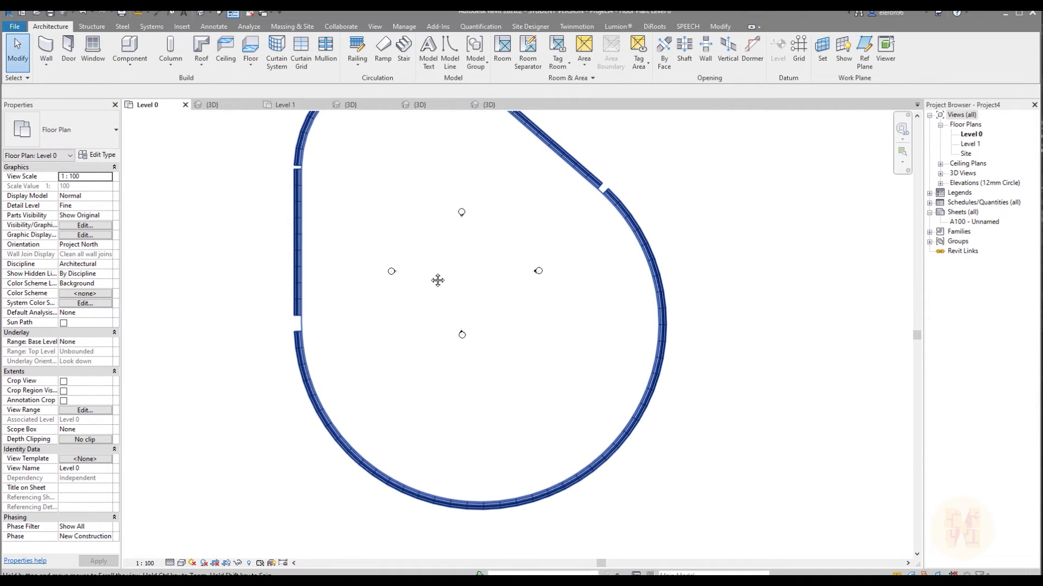
{"action": "left_click", "coordinate": [374, 26]}
{"action": "left_click", "coordinate": [365, 52]}
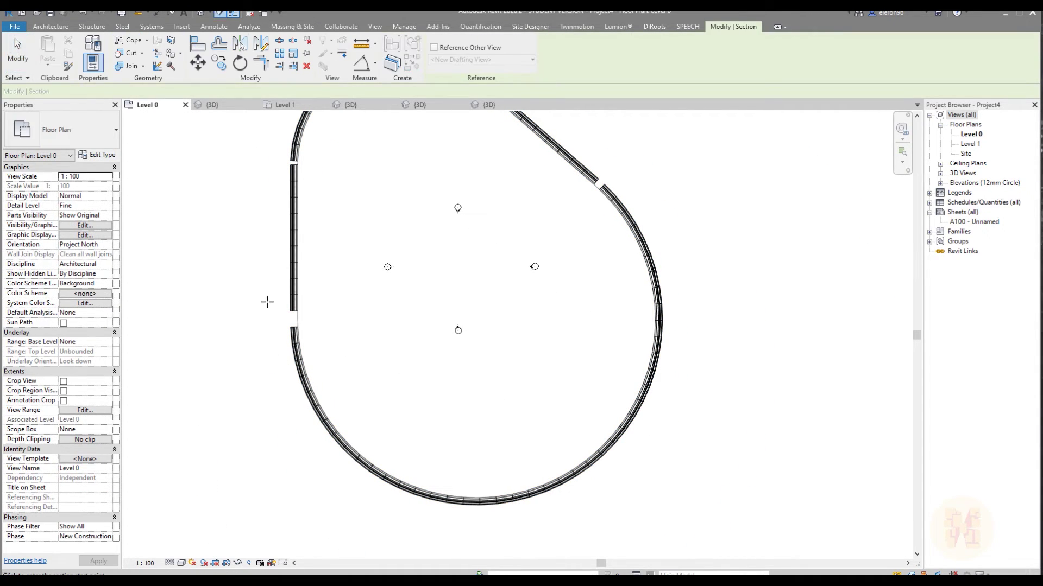
{"action": "left_click", "coordinate": [335, 282]}
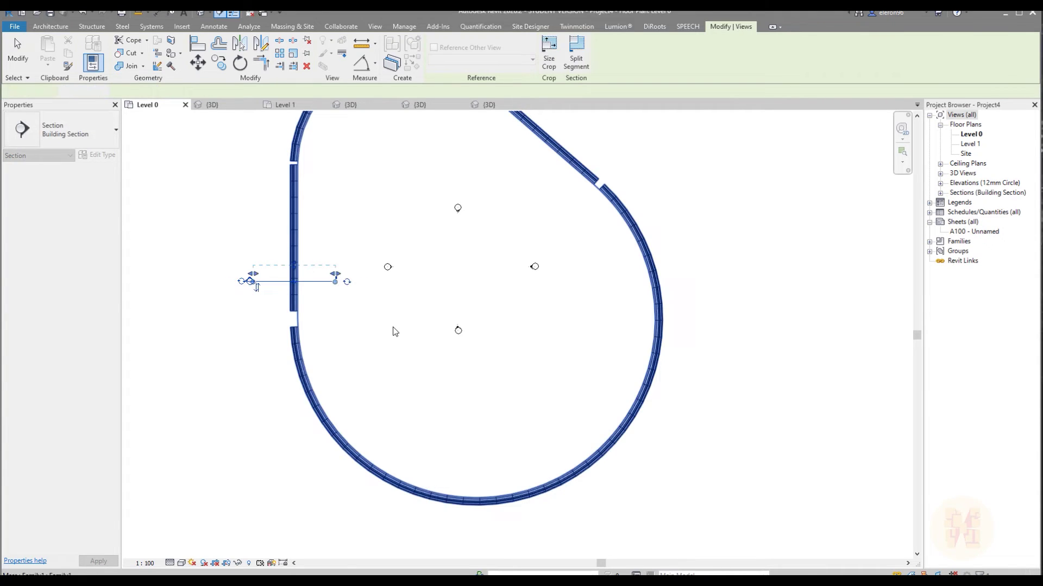
{"action": "right_click", "coordinate": [317, 286]}
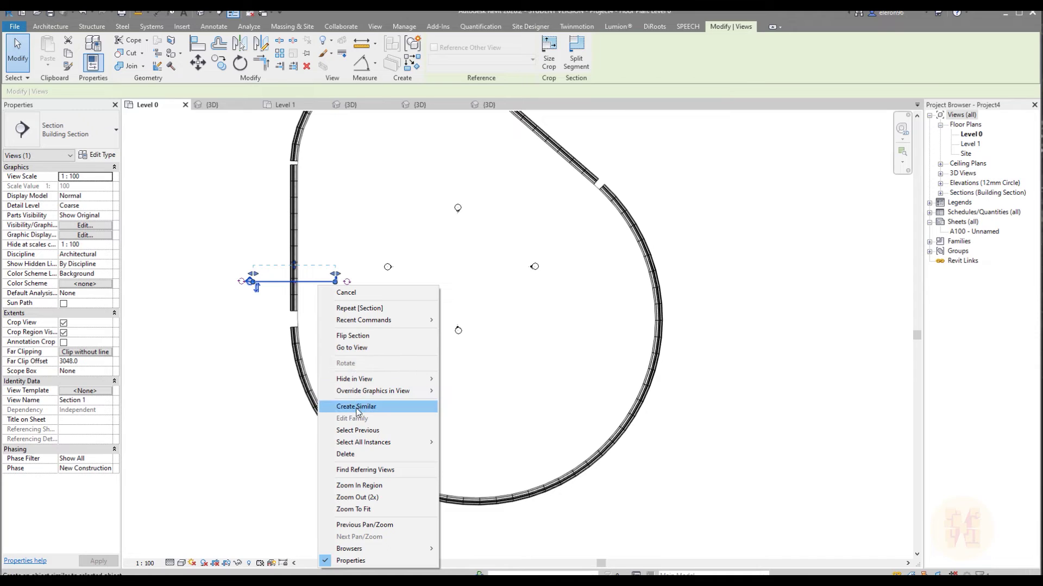
{"action": "left_click", "coordinate": [364, 351]}
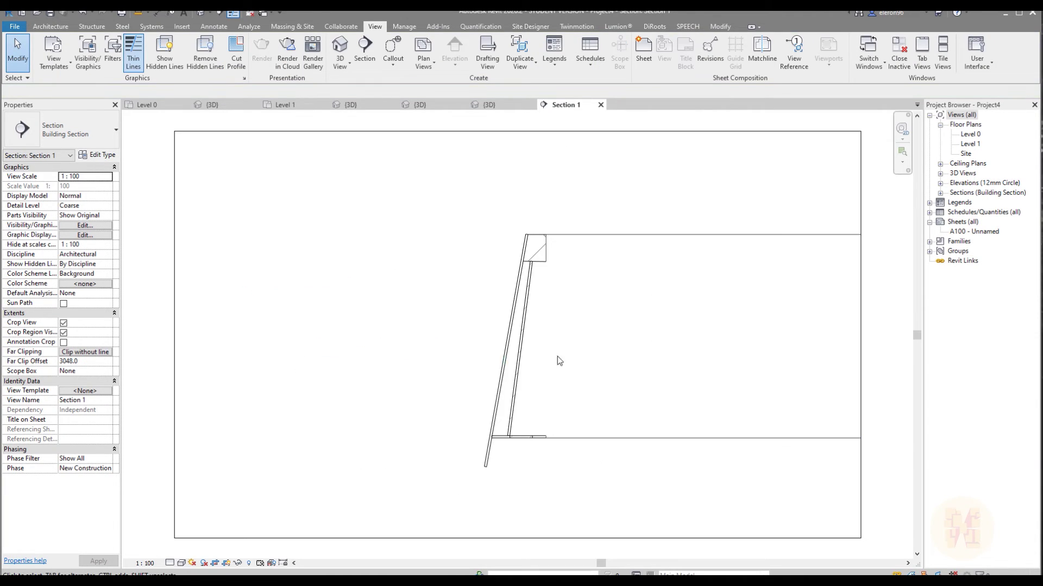
Step: Set the detail level of the Section 1 view to Fine
{"action": "scroll", "coordinate": [491, 332], "scroll_direction": "up", "scroll_amount": 3}
{"action": "left_click", "coordinate": [170, 563]}
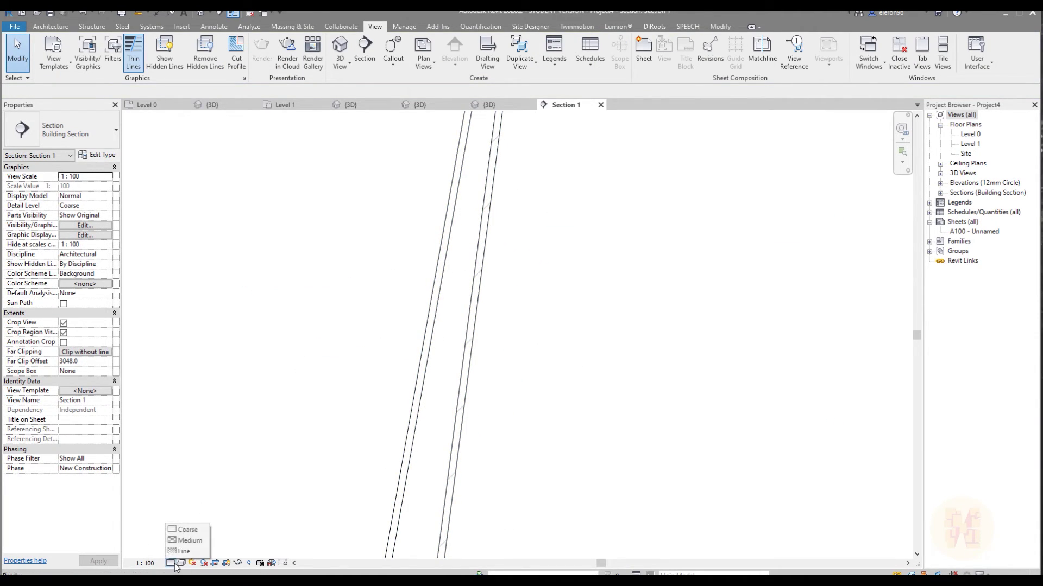
{"action": "left_click", "coordinate": [187, 551]}
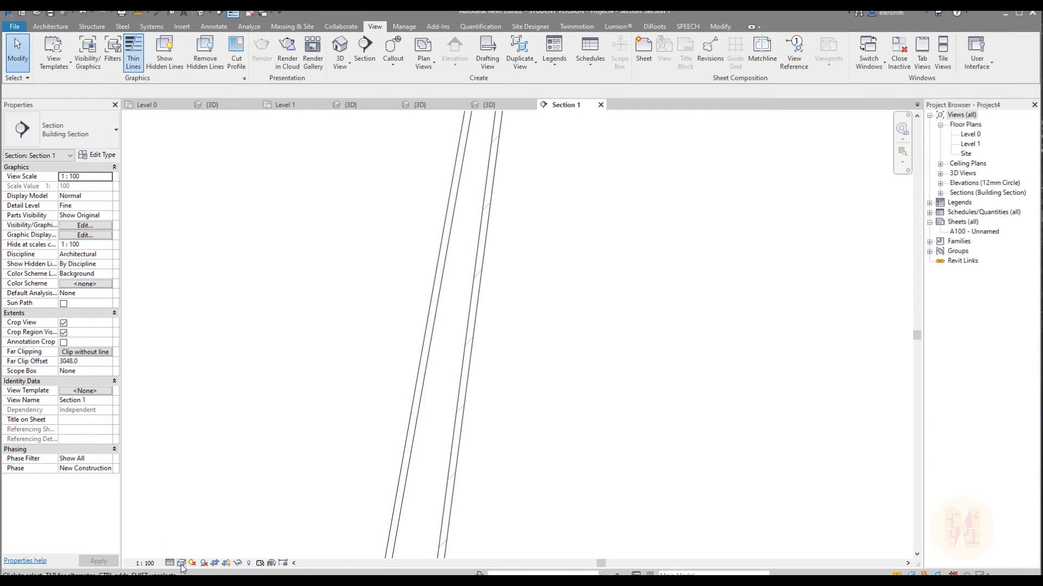
Step: Turn on cast shadows in the graphic display options of the Section 1 view
{"action": "left_click", "coordinate": [181, 563]}
{"action": "left_click", "coordinate": [233, 479]}
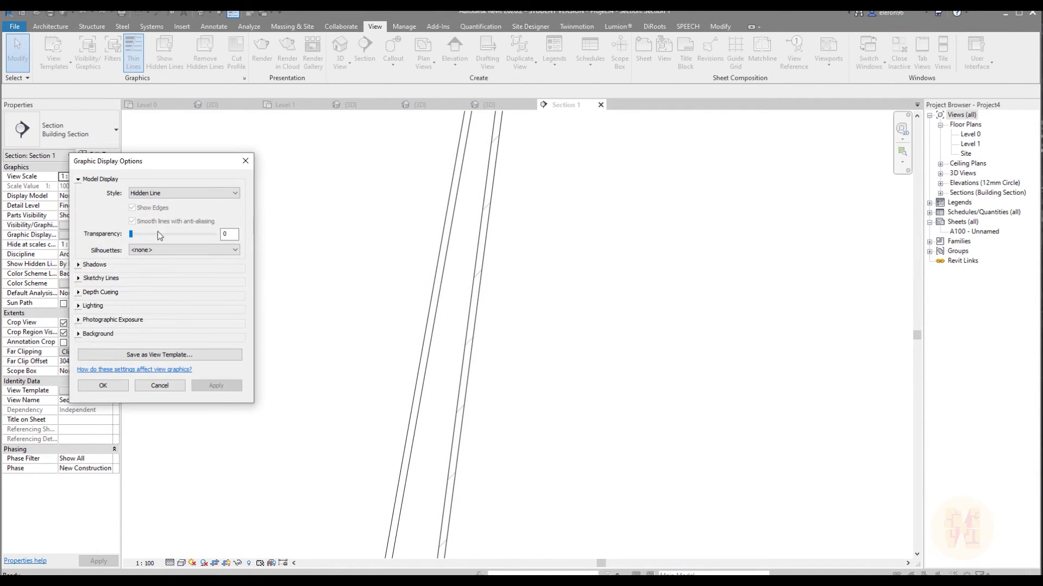
{"action": "left_click", "coordinate": [79, 265]}
{"action": "left_click", "coordinate": [132, 273]}
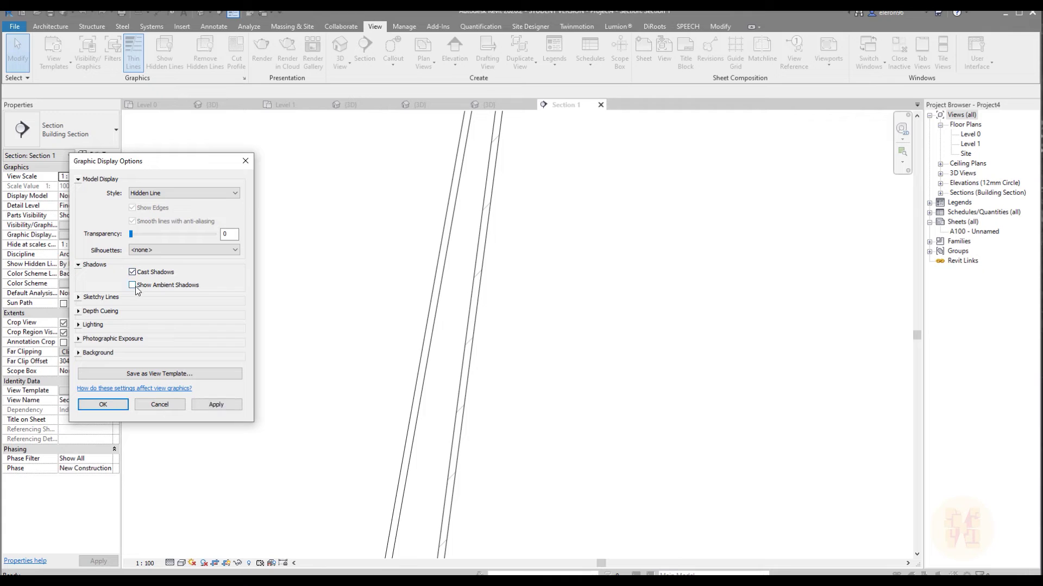
{"action": "left_click", "coordinate": [113, 406]}
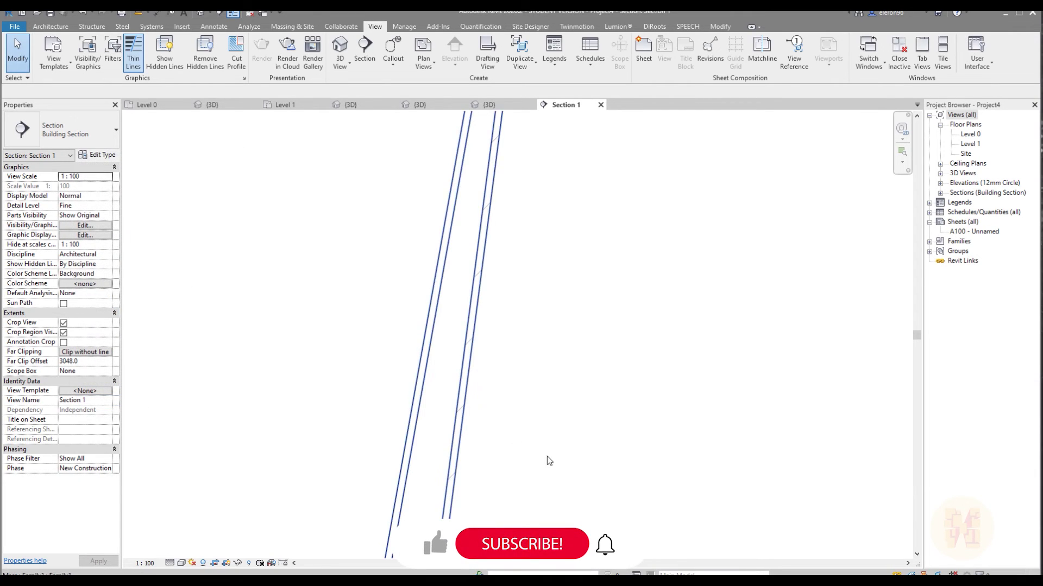
{"action": "middle_click_drag", "start_coordinate": [548, 457], "coordinate": [553, 227]}
{"action": "scroll", "coordinate": [442, 354], "scroll_direction": "up", "scroll_amount": 5}
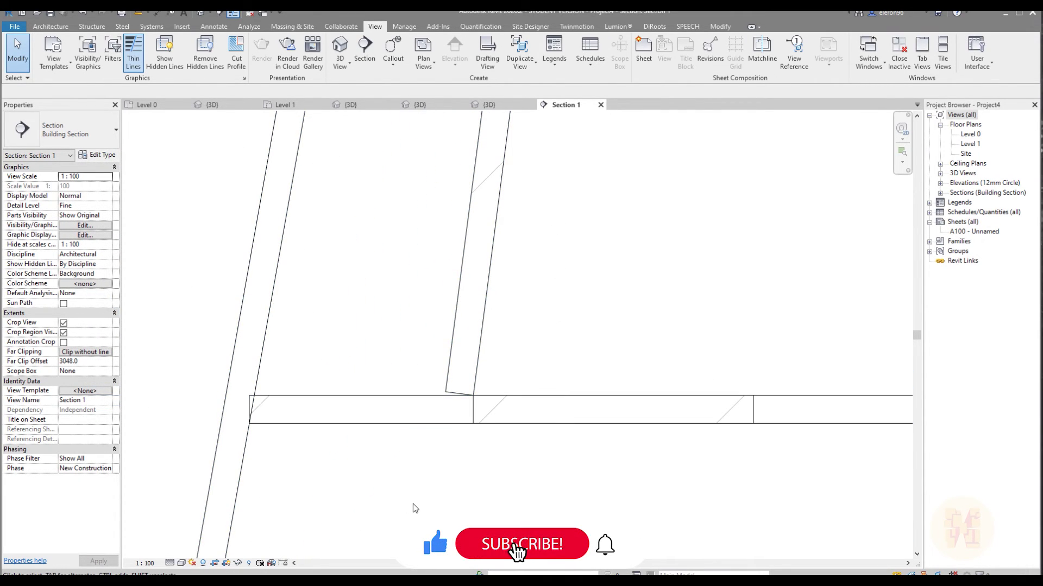
{"action": "scroll", "coordinate": [413, 504], "scroll_direction": "down", "scroll_amount": 3}
{"action": "middle_click_drag", "start_coordinate": [524, 249], "coordinate": [505, 319]}
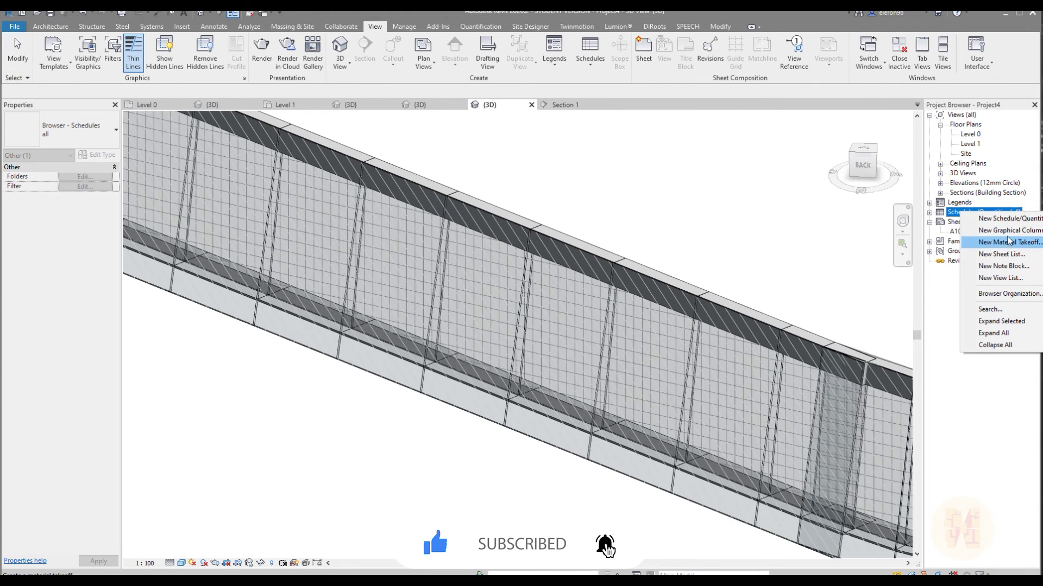
Step: Create a new material takeoff for the Generic Models category in the New Construction phase
{"action": "left_click", "coordinate": [1023, 244]}
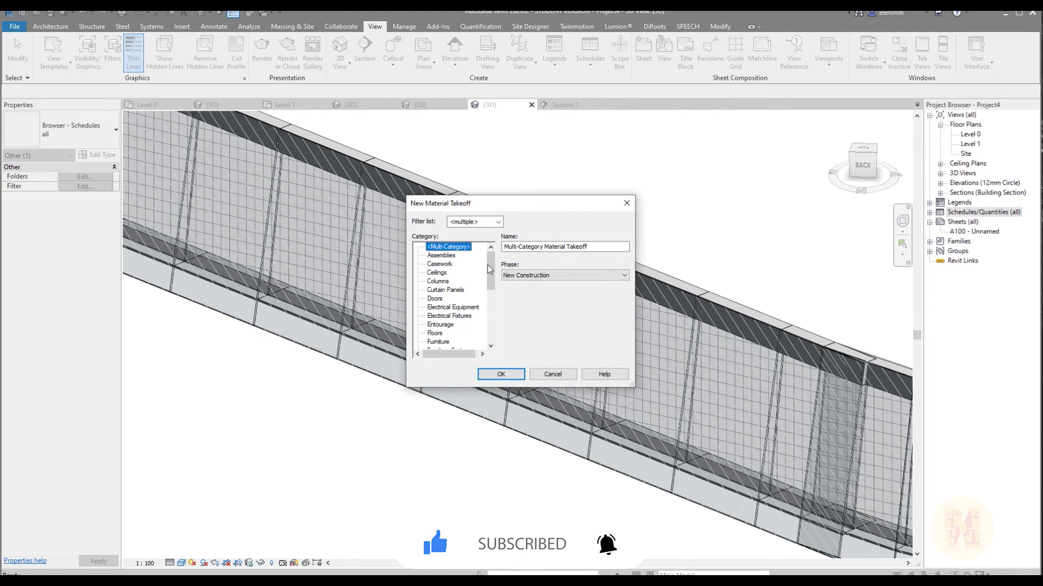
{"action": "left_click_drag", "start_coordinate": [493, 264], "coordinate": [496, 284]}
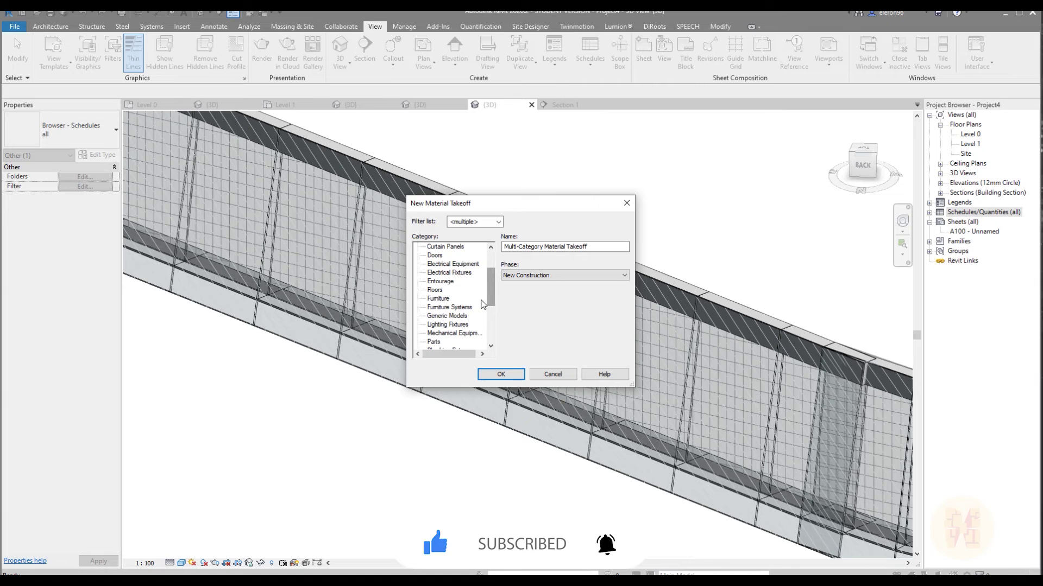
{"action": "left_click", "coordinate": [447, 316]}
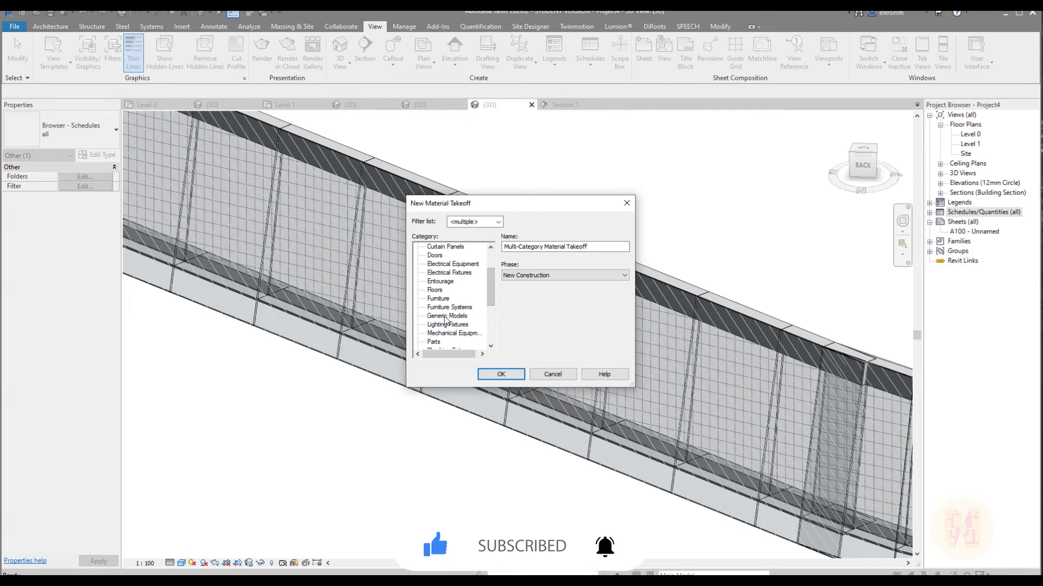
{"action": "left_click", "coordinate": [501, 375]}
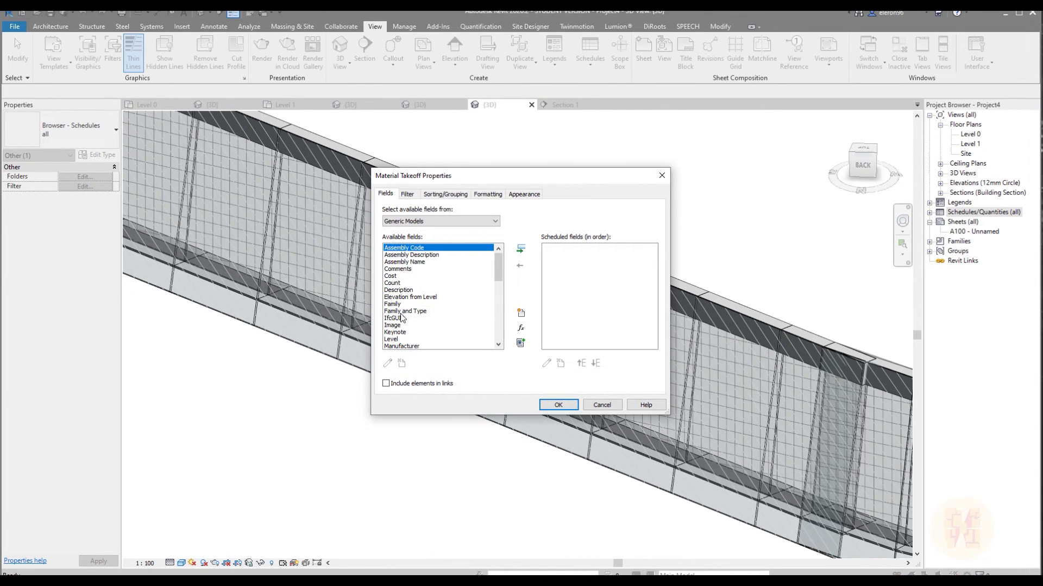
Step: Add the Material: Area and Material: Name fields to the takeoff, ordering the name before the area
{"action": "left_click", "coordinate": [394, 304]}
{"action": "left_click_drag", "start_coordinate": [503, 269], "coordinate": [503, 289]}
{"action": "left_click", "coordinate": [407, 298]}
{"action": "left_click", "coordinate": [521, 249]}
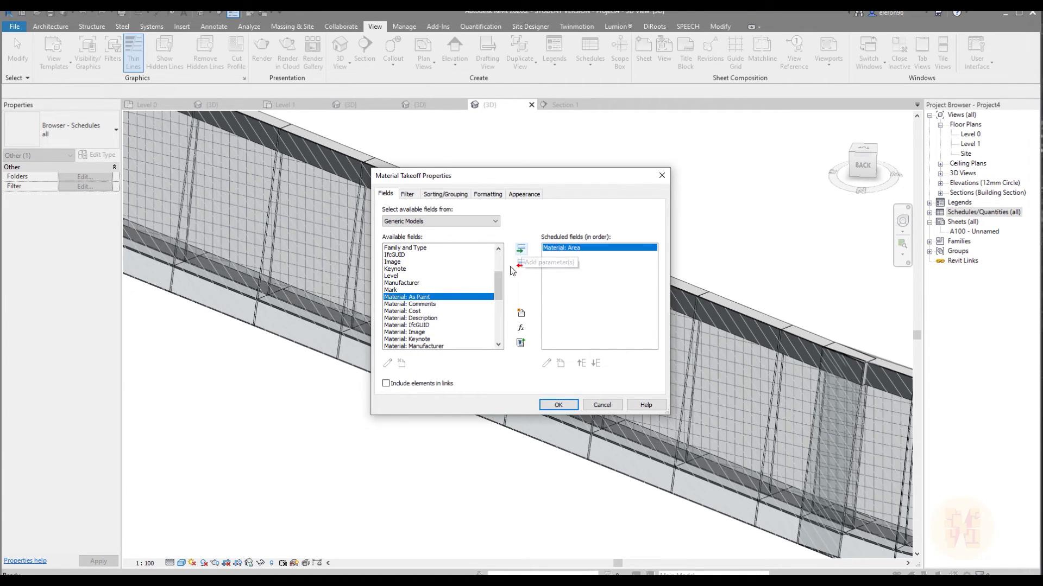
{"action": "scroll", "coordinate": [445, 304], "scroll_direction": "down", "scroll_amount": 2}
{"action": "left_click", "coordinate": [429, 332]}
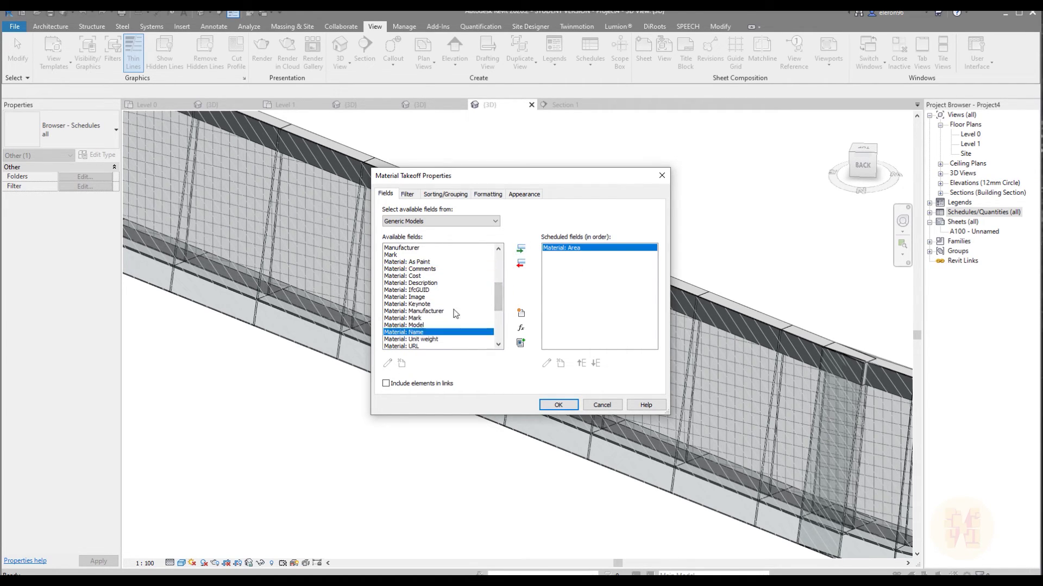
{"action": "left_click", "coordinate": [522, 250]}
{"action": "left_click", "coordinate": [581, 363]}
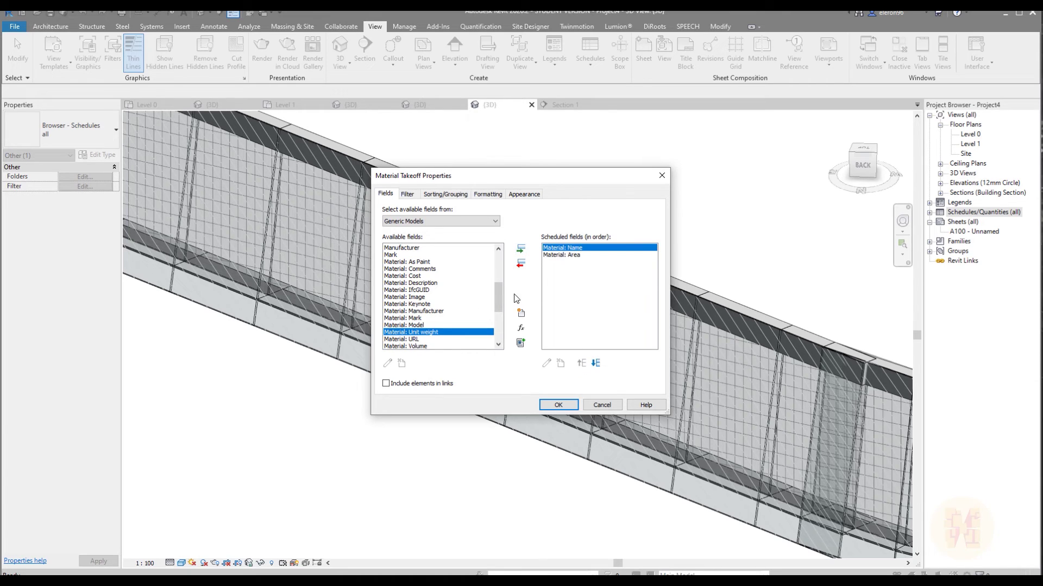
{"action": "scroll", "coordinate": [500, 296], "scroll_direction": "up", "scroll_amount": 2}
Step: Sort the takeoff by Material: Name in ascending order and generate the schedule
{"action": "left_click", "coordinate": [408, 193]}
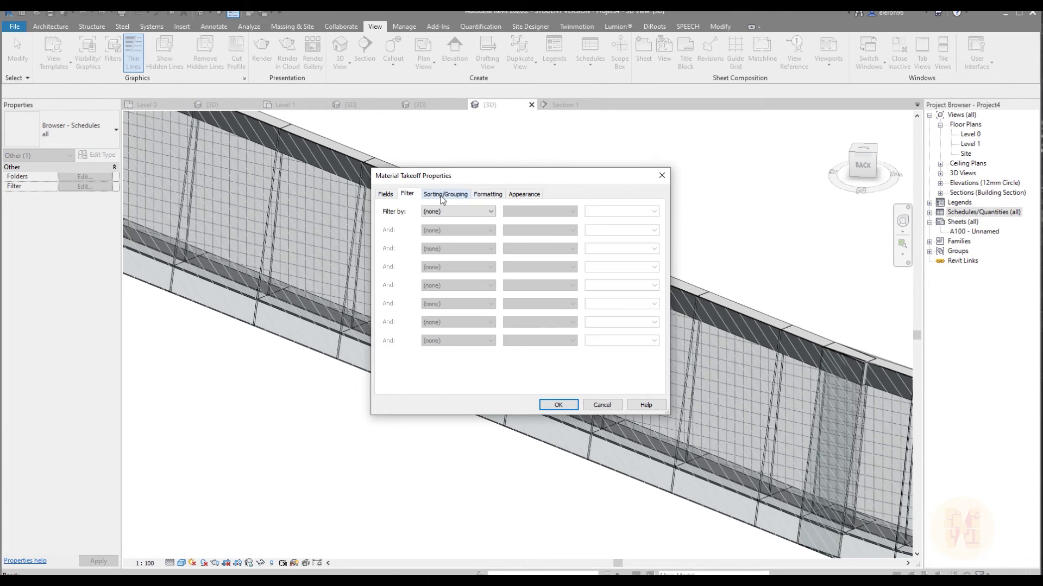
{"action": "left_click", "coordinate": [445, 193]}
{"action": "left_click", "coordinate": [496, 212]}
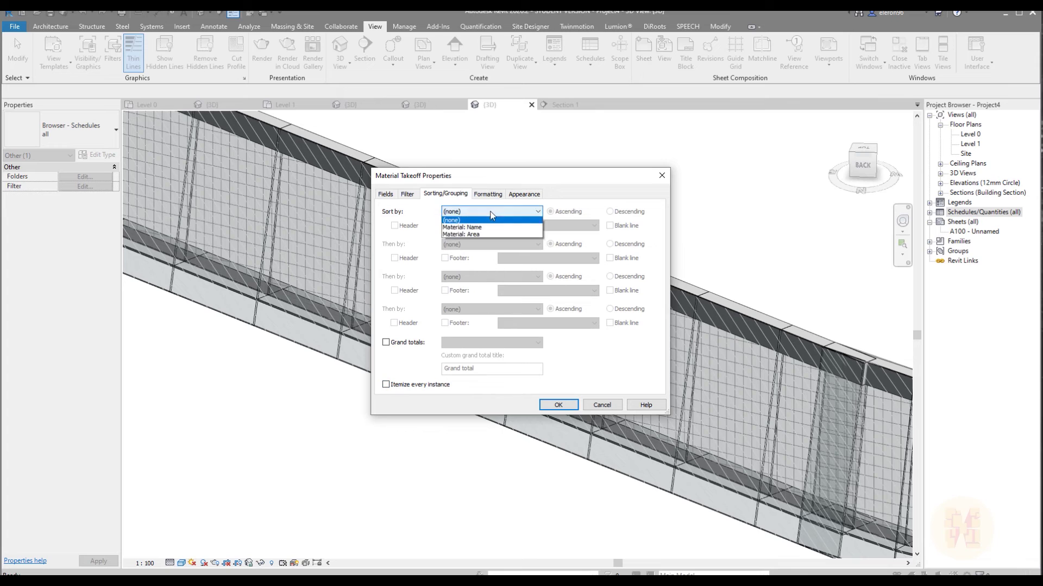
{"action": "left_click", "coordinate": [485, 229]}
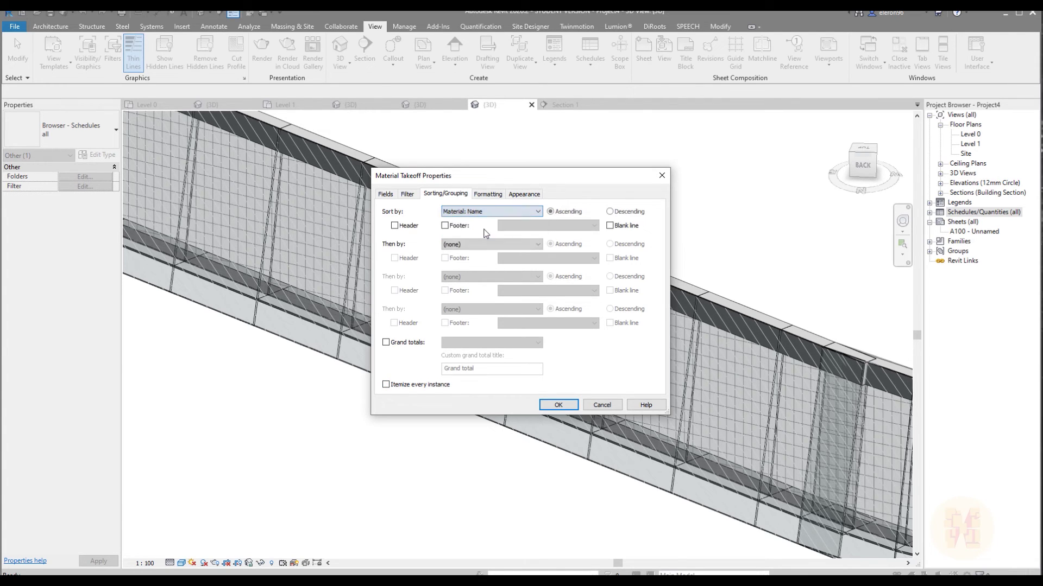
{"action": "left_click", "coordinate": [557, 406]}
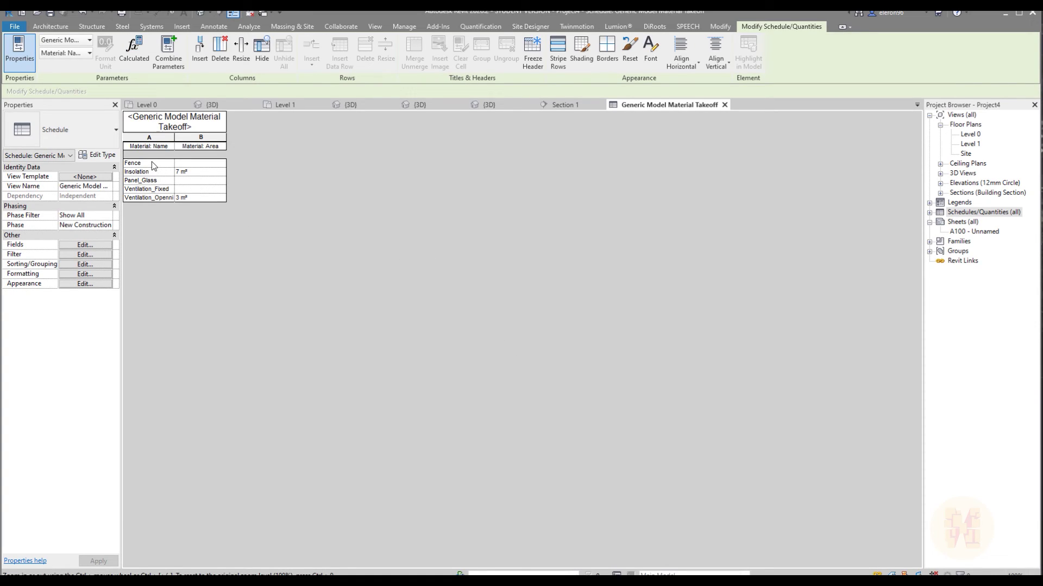
Step: Add Material: Area as the second sorting criterion of the Generic Model Material Takeoff
{"action": "left_click", "coordinate": [101, 245]}
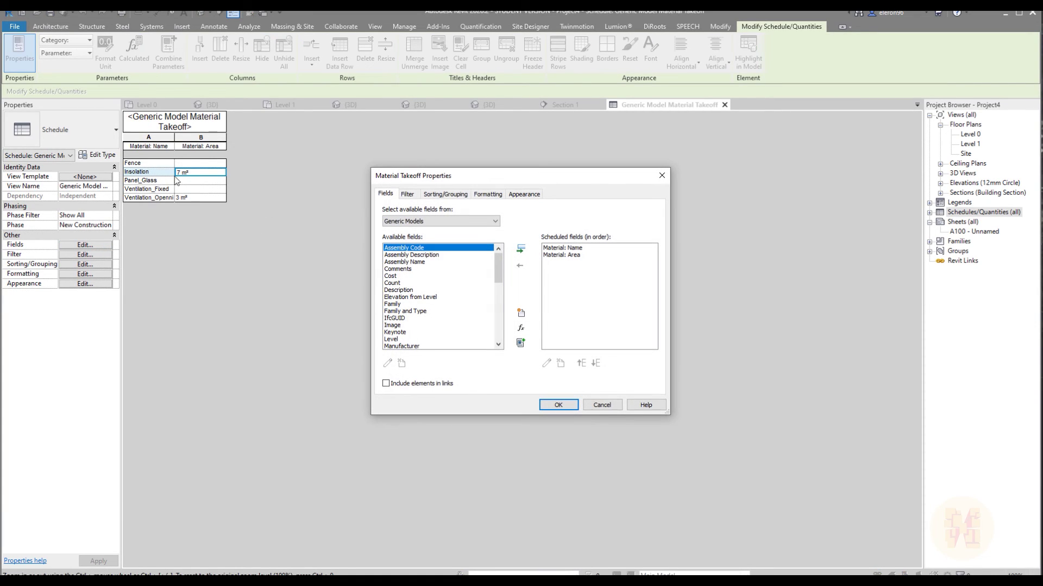
{"action": "left_click", "coordinate": [444, 194]}
{"action": "left_click", "coordinate": [466, 244]}
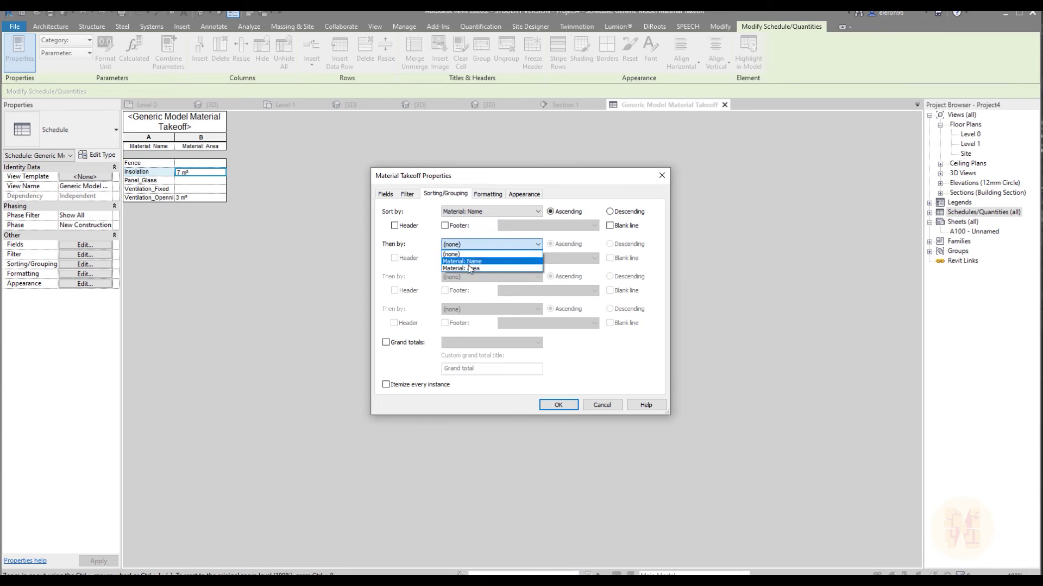
{"action": "left_click", "coordinate": [467, 272]}
{"action": "left_click", "coordinate": [556, 406]}
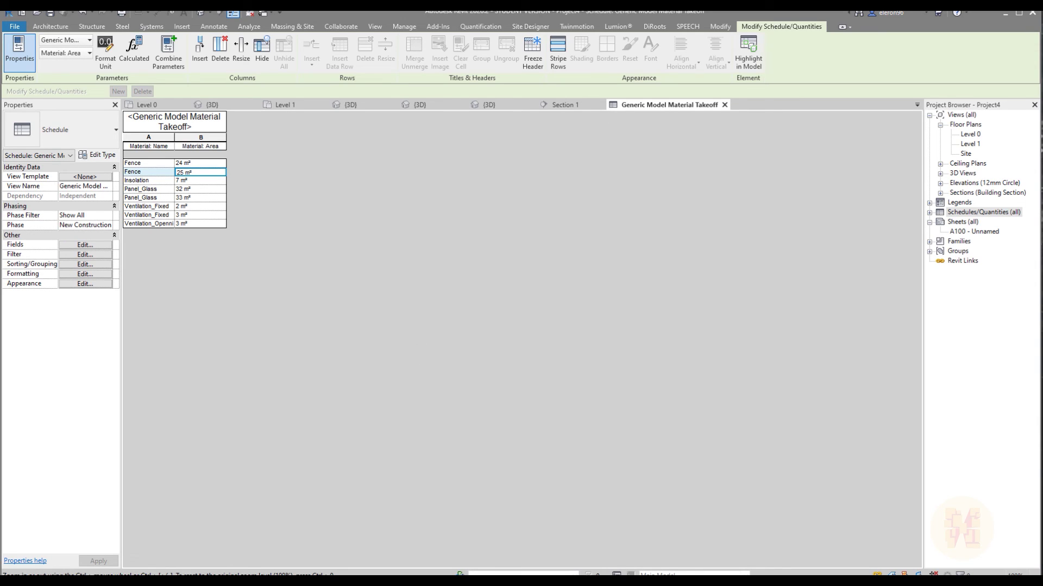
Step: Examine the material areas listed for the fence, insulation, panel glass and ventilation rows of the takeoff
{"action": "left_click_drag", "start_coordinate": [122, 178], "coordinate": [229, 186]}
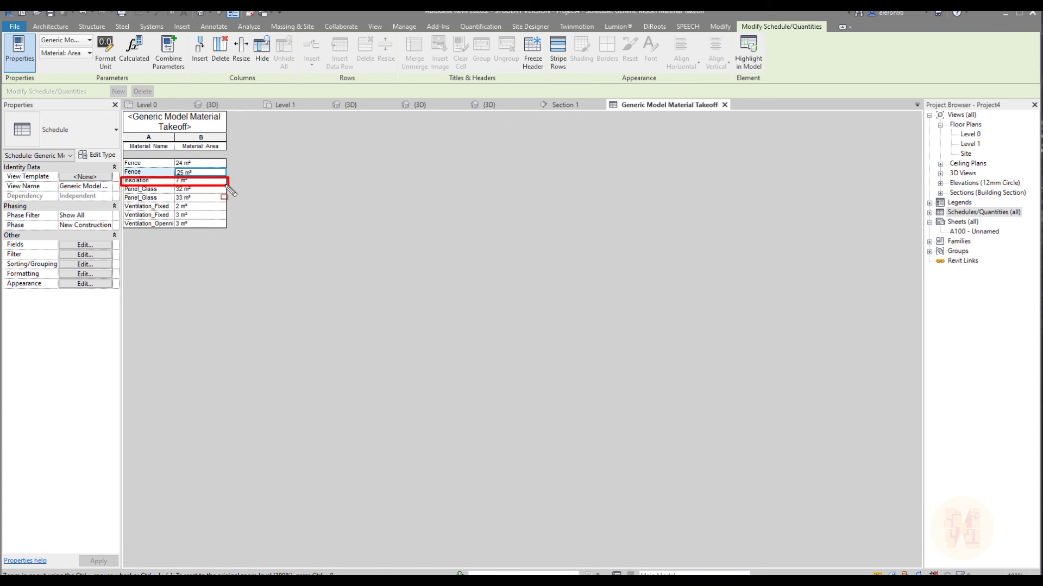
{"action": "left_click_drag", "start_coordinate": [116, 155], "coordinate": [243, 181]}
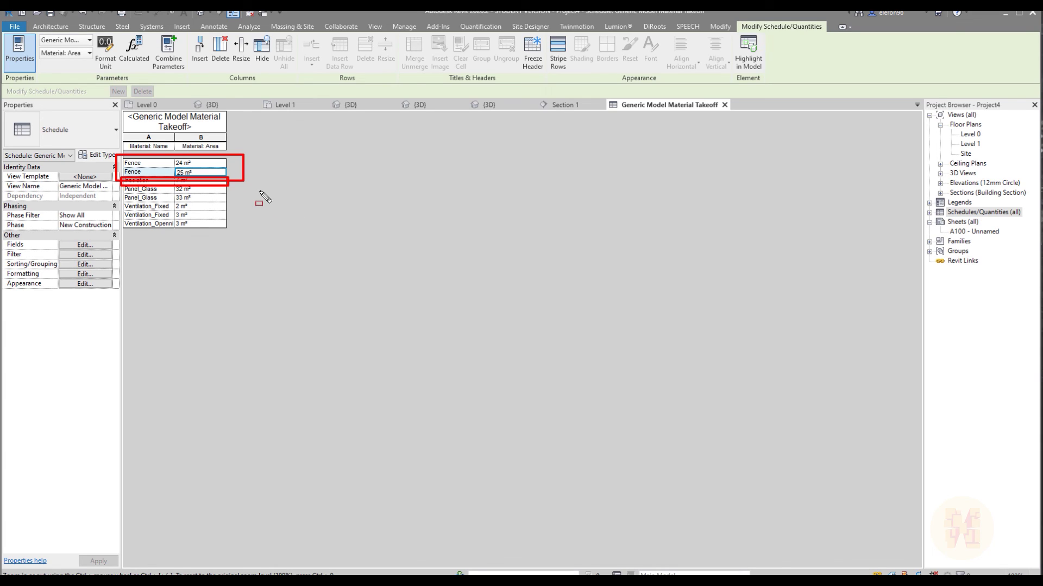
{"action": "key", "text": "Escape"}
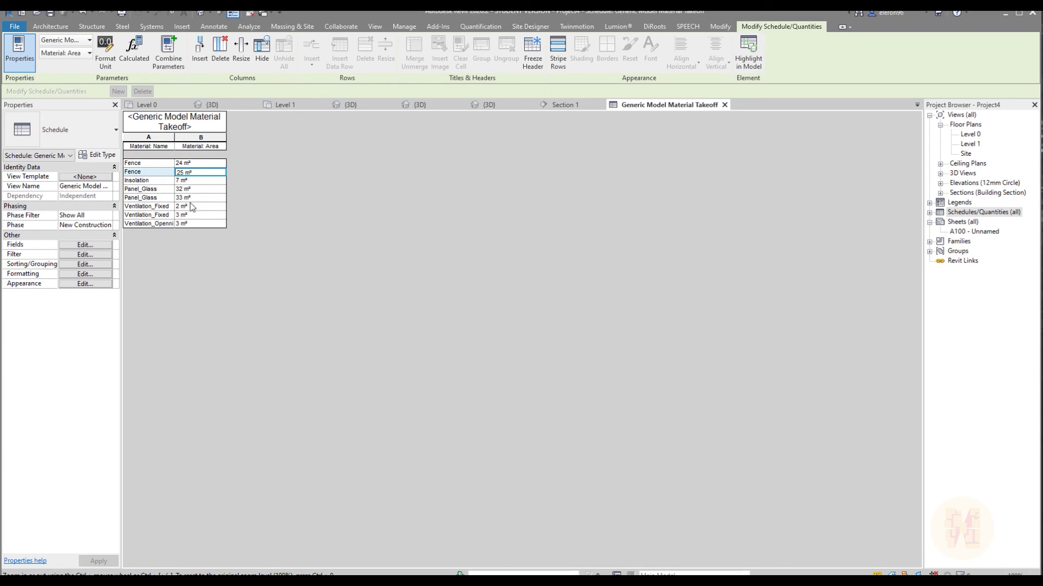
{"action": "left_click", "coordinate": [207, 165]}
{"action": "left_click", "coordinate": [201, 173]}
{"action": "left_click", "coordinate": [200, 188]}
{"action": "left_click", "coordinate": [199, 199]}
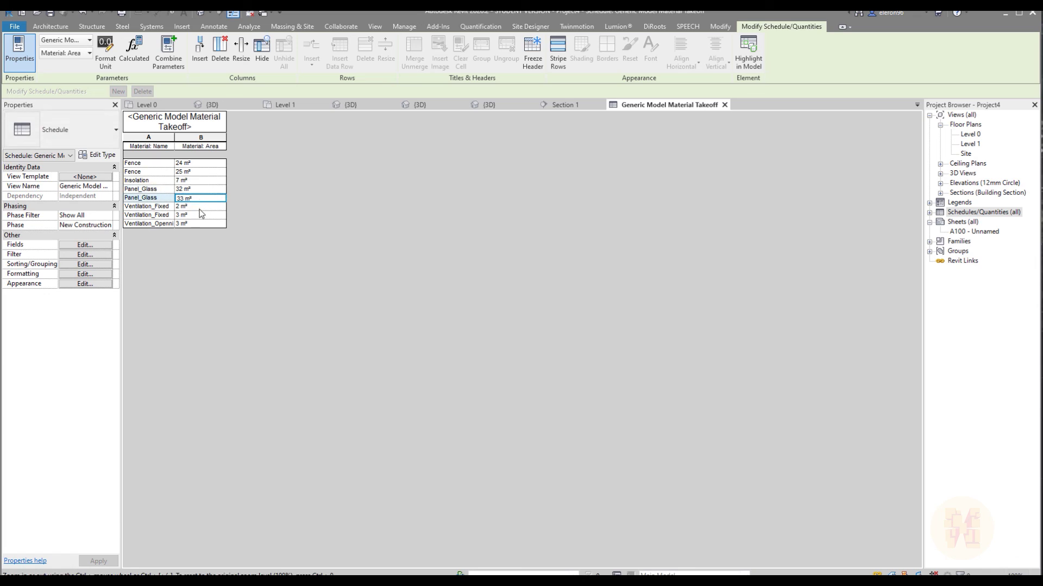
{"action": "left_click", "coordinate": [200, 209]}
{"action": "left_click", "coordinate": [200, 216]}
{"action": "left_click", "coordinate": [214, 208]}
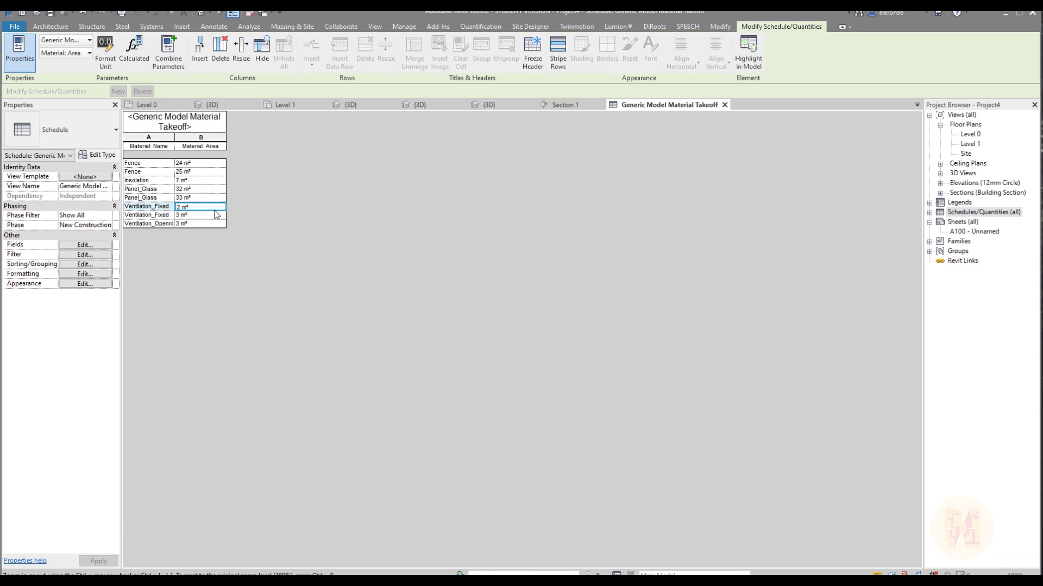
{"action": "left_click", "coordinate": [211, 223]}
{"action": "left_click", "coordinate": [208, 216]}
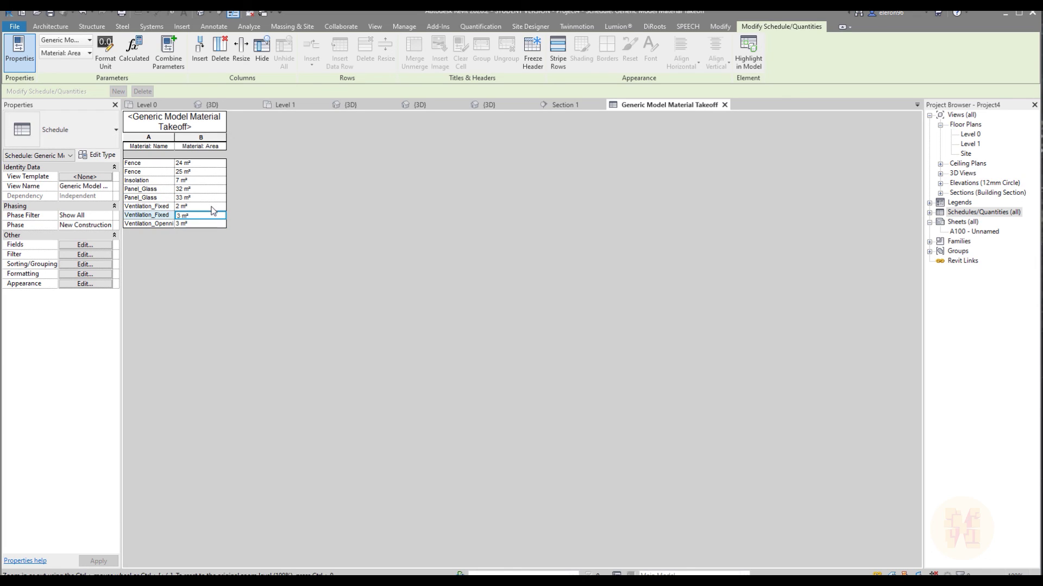
{"action": "left_click", "coordinate": [211, 208]}
Step: Open the sorting and grouping settings of the Generic Model Material Takeoff
{"action": "left_click", "coordinate": [107, 245]}
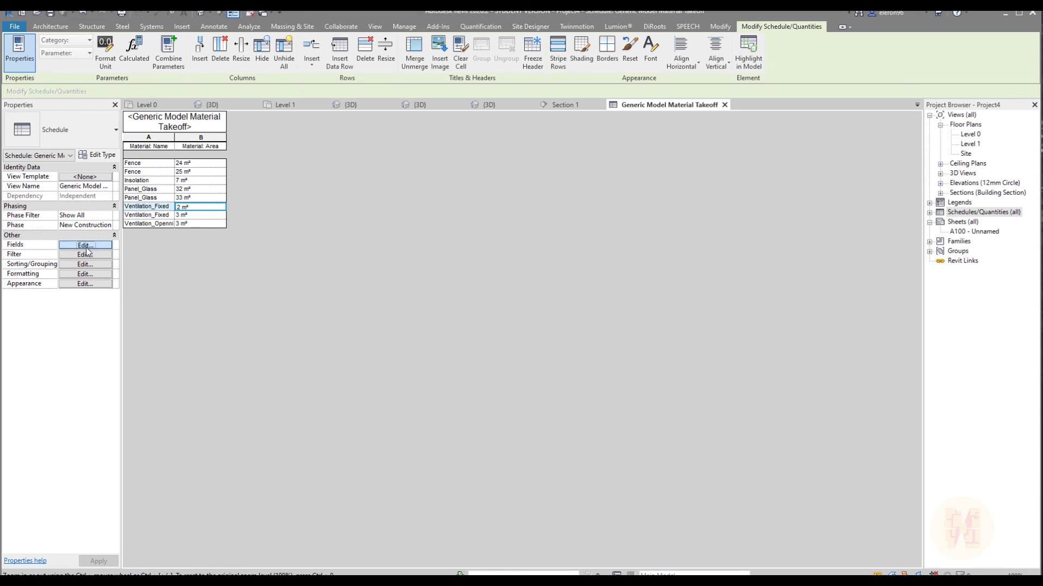
{"action": "left_click", "coordinate": [439, 196]}
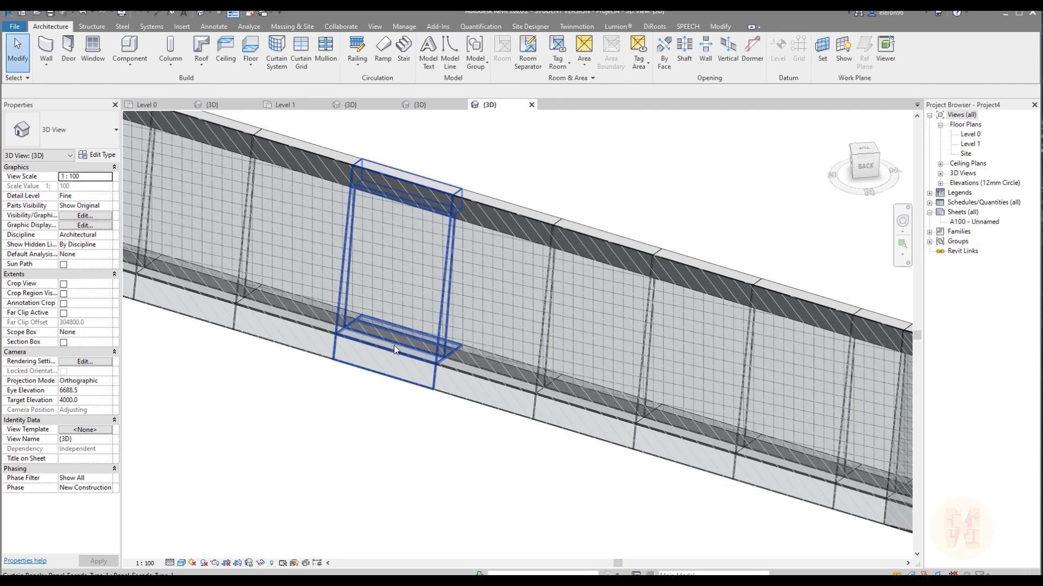
{"action": "mouse_move", "coordinate": [436, 432]}
{"action": "middle_mouse_down", "text": "shift"}
{"action": "mouse_move", "coordinate": [478, 440]}
{"action": "mouse_move", "coordinate": [547, 421]}
{"action": "mouse_move", "coordinate": [418, 357]}
{"action": "mouse_move", "coordinate": [411, 435]}
{"action": "middle_mouse_up", "text": "shift"}
{"action": "left_click", "coordinate": [399, 437]}
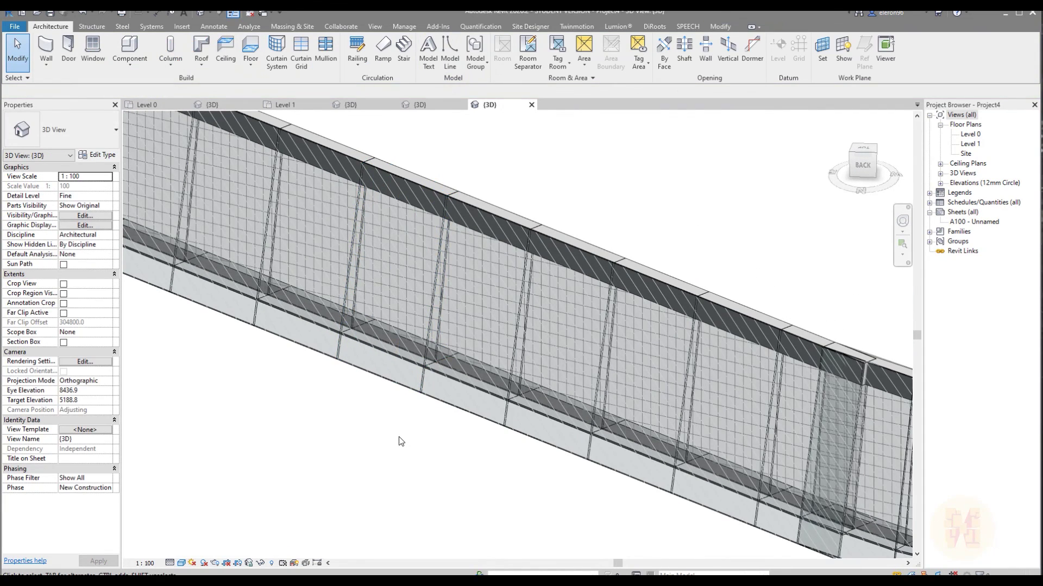